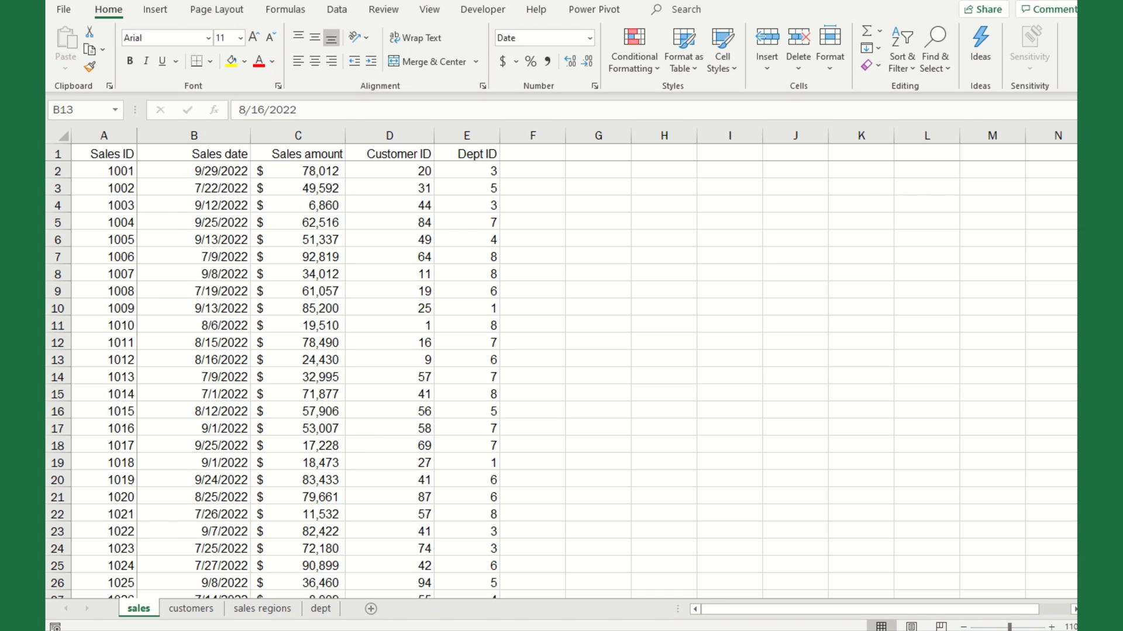
Step: Browse the customers and sales regions sheets, ending on the dept list of eight departments
click(184, 610)
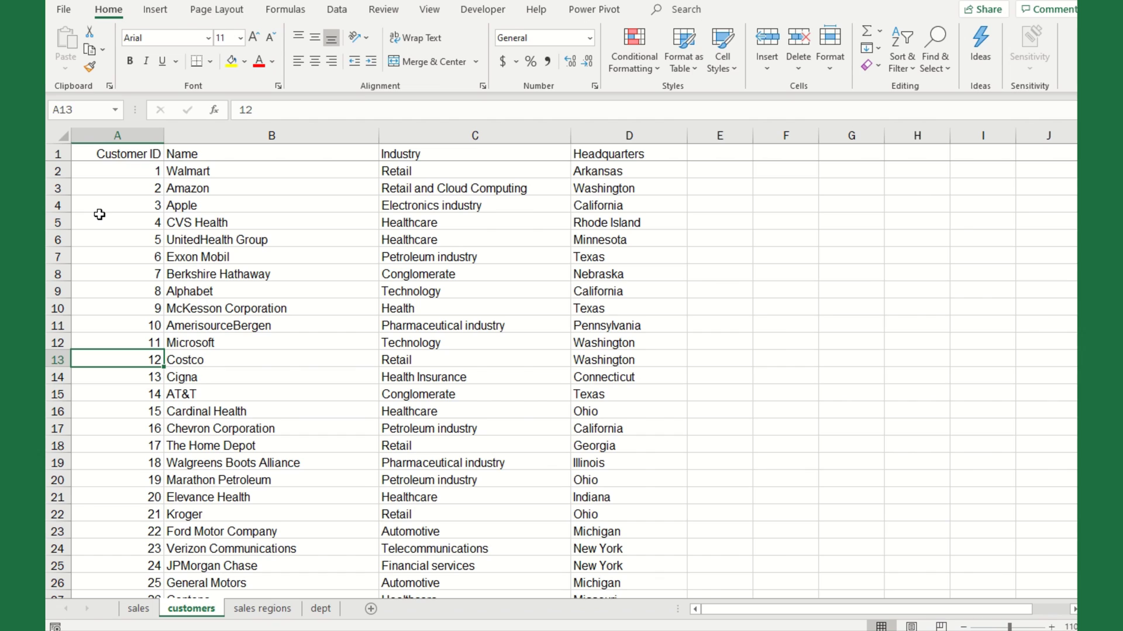
click(257, 611)
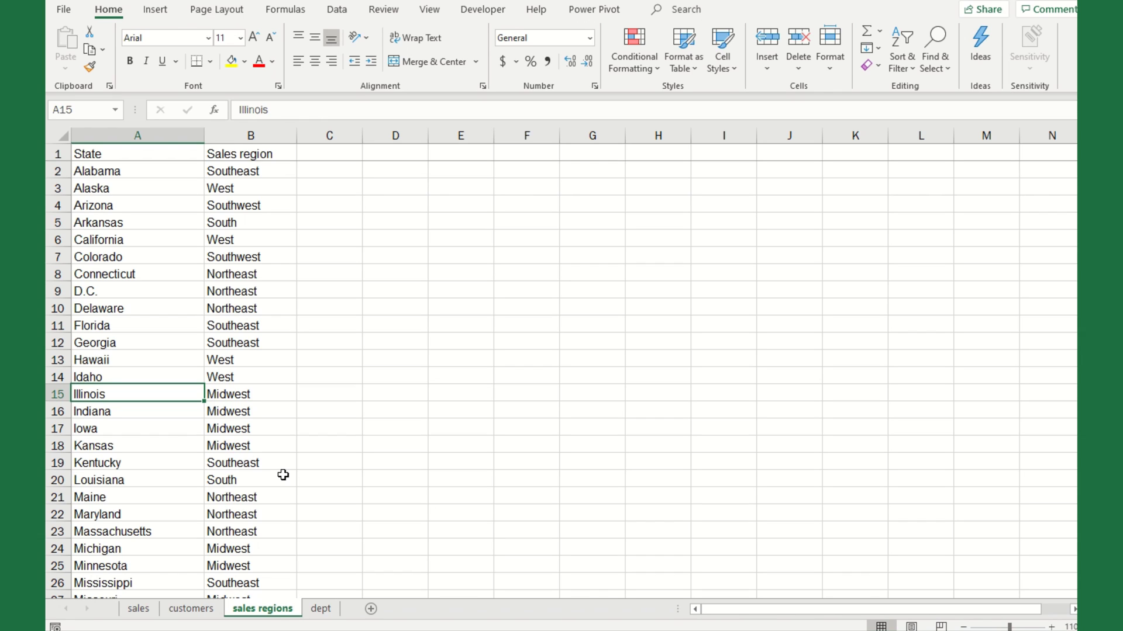
click(321, 610)
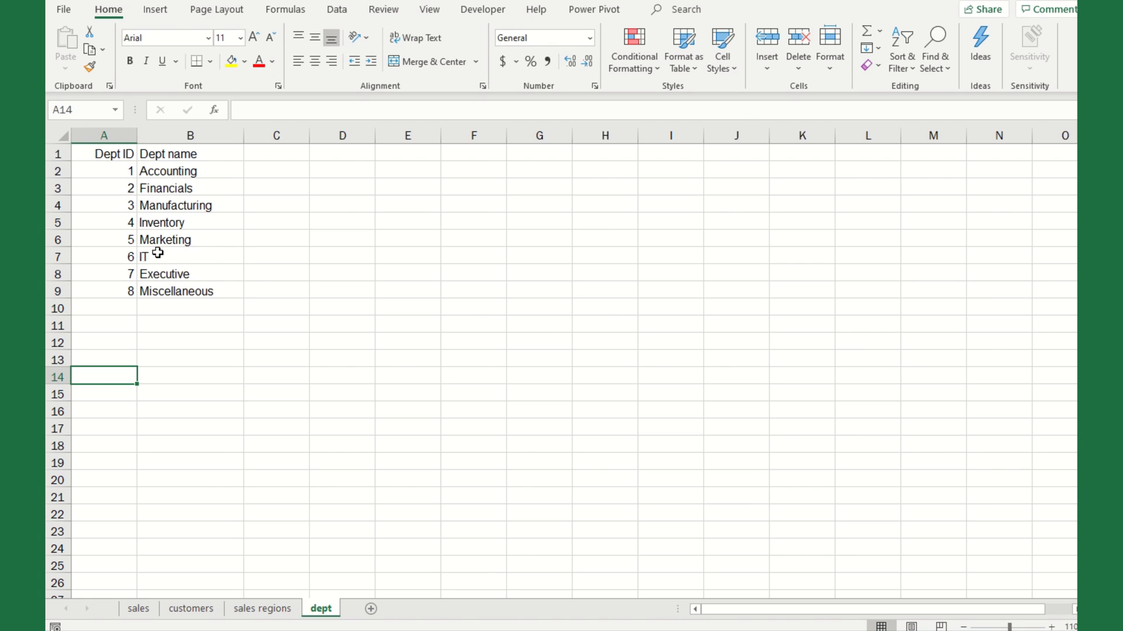
Step: Switch back to the sales sheet listing sales IDs, dates, amounts, customer and dept IDs
click(140, 609)
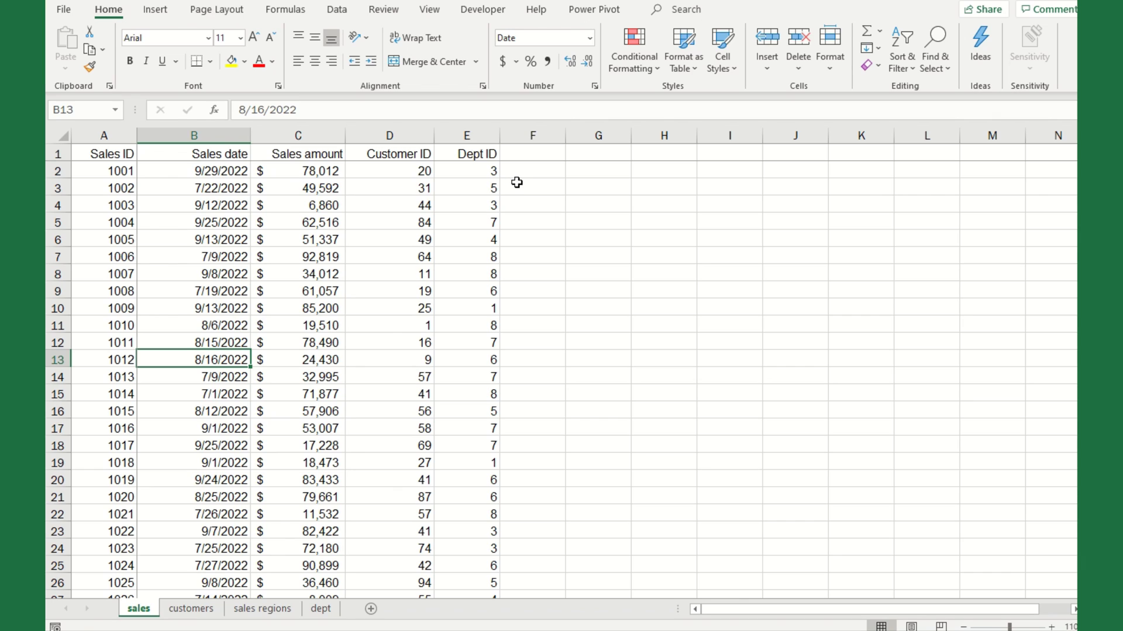
click(535, 177)
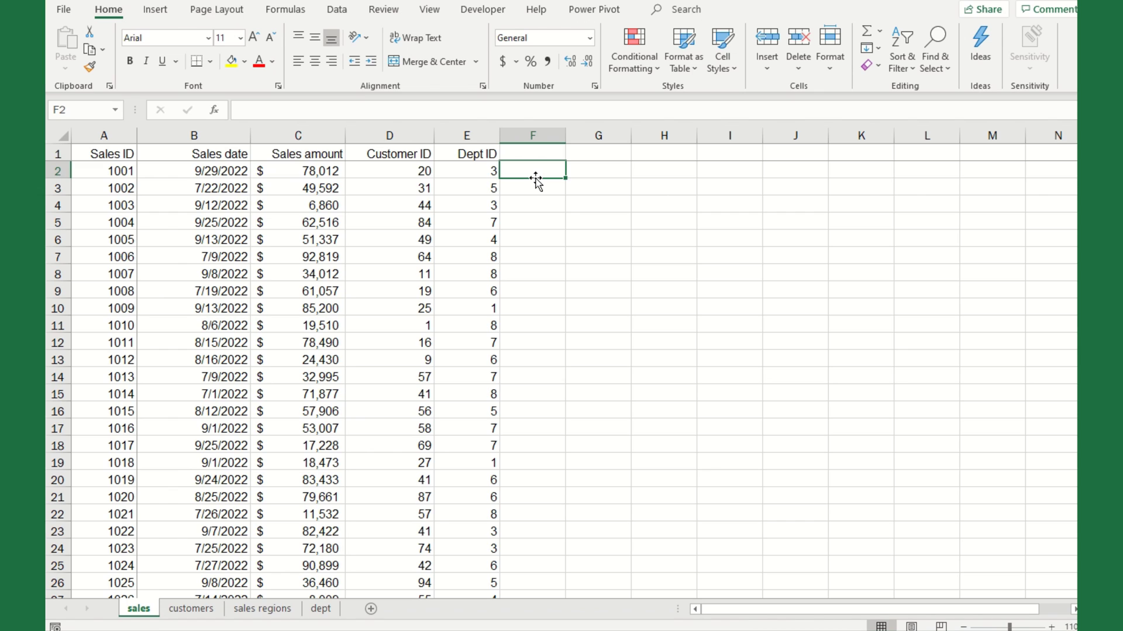
text(=vloo)
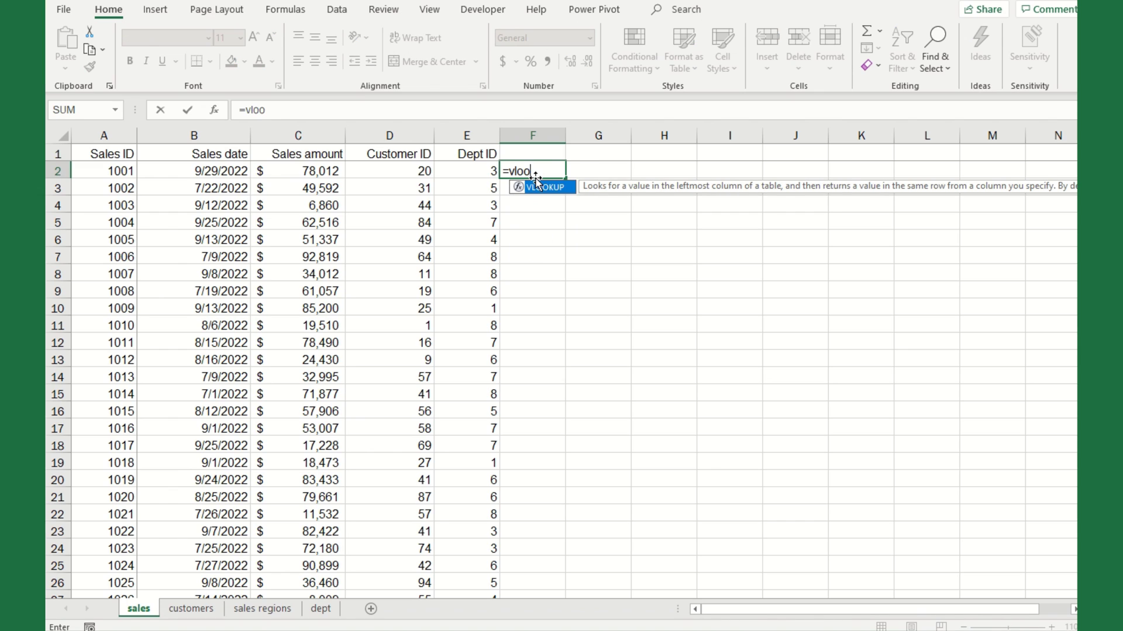
key(Tab)
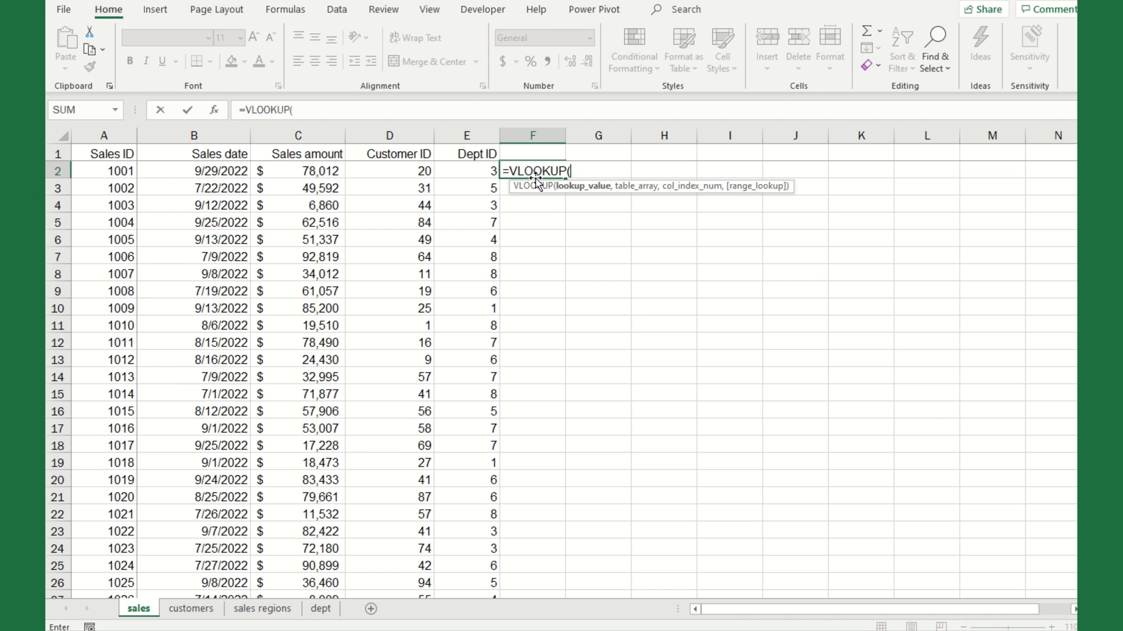
click(396, 169)
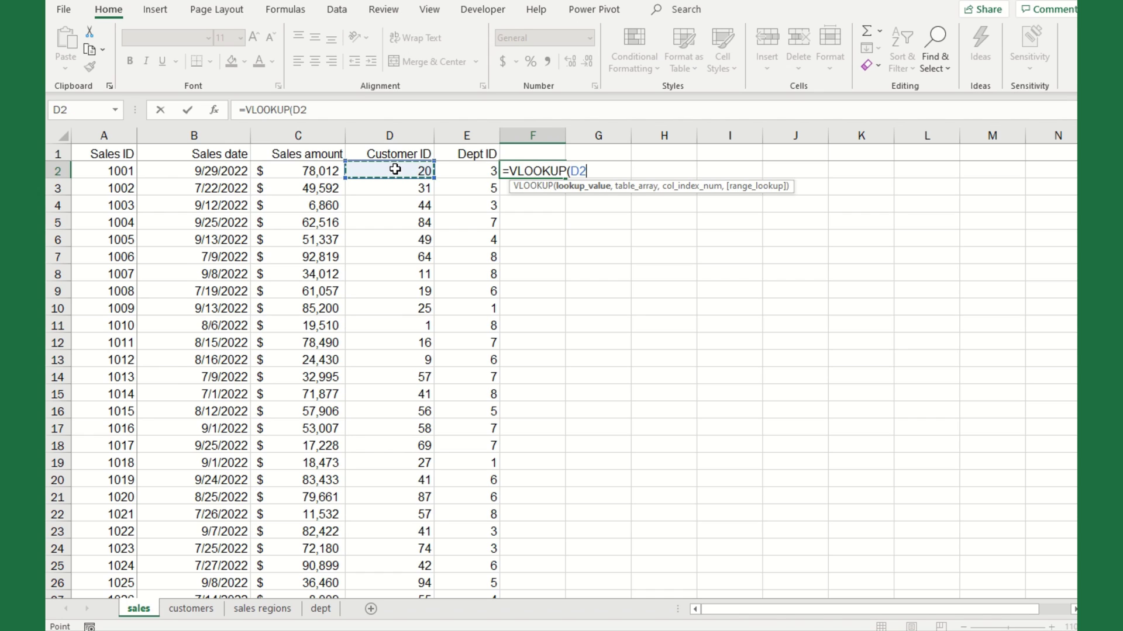
text(,)
click(197, 609)
drag(116, 135, 216, 130)
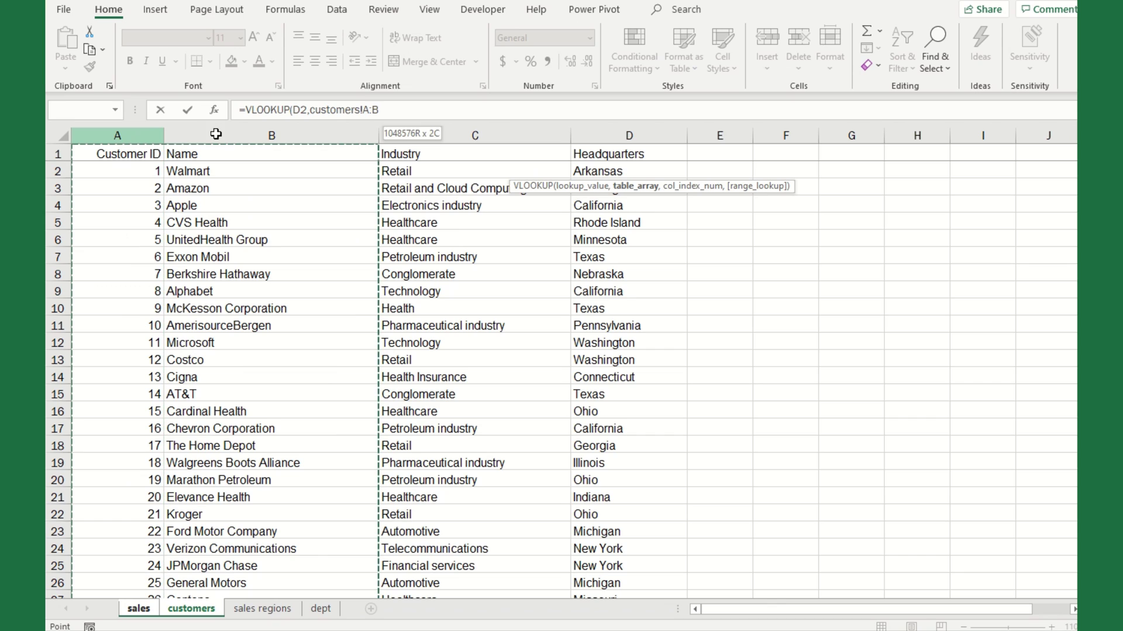
text(,)
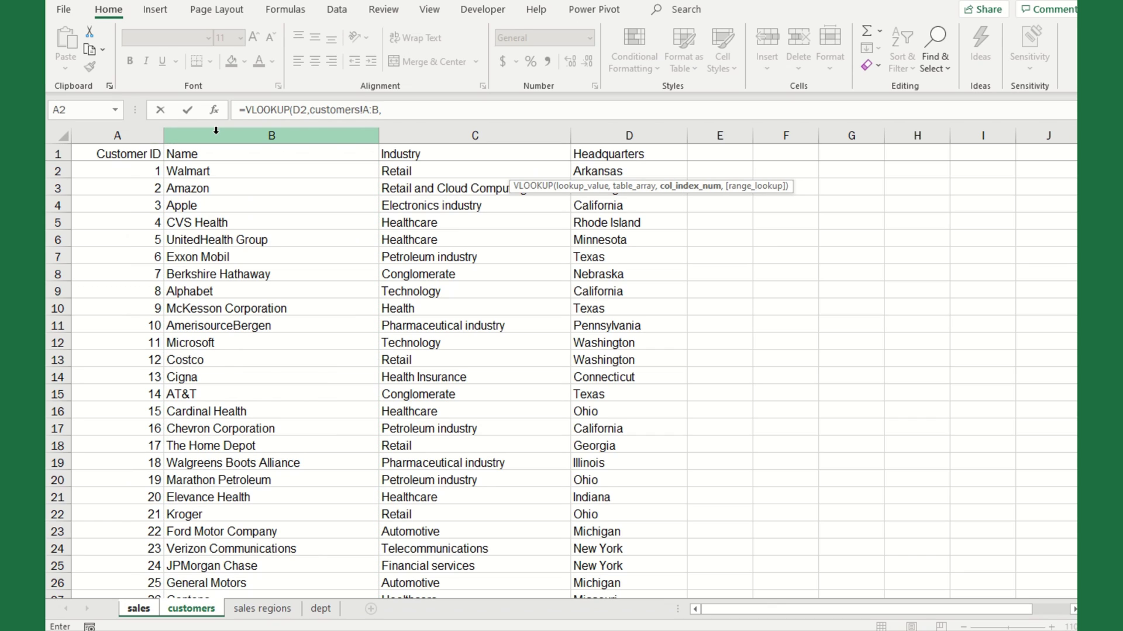
text(2,)
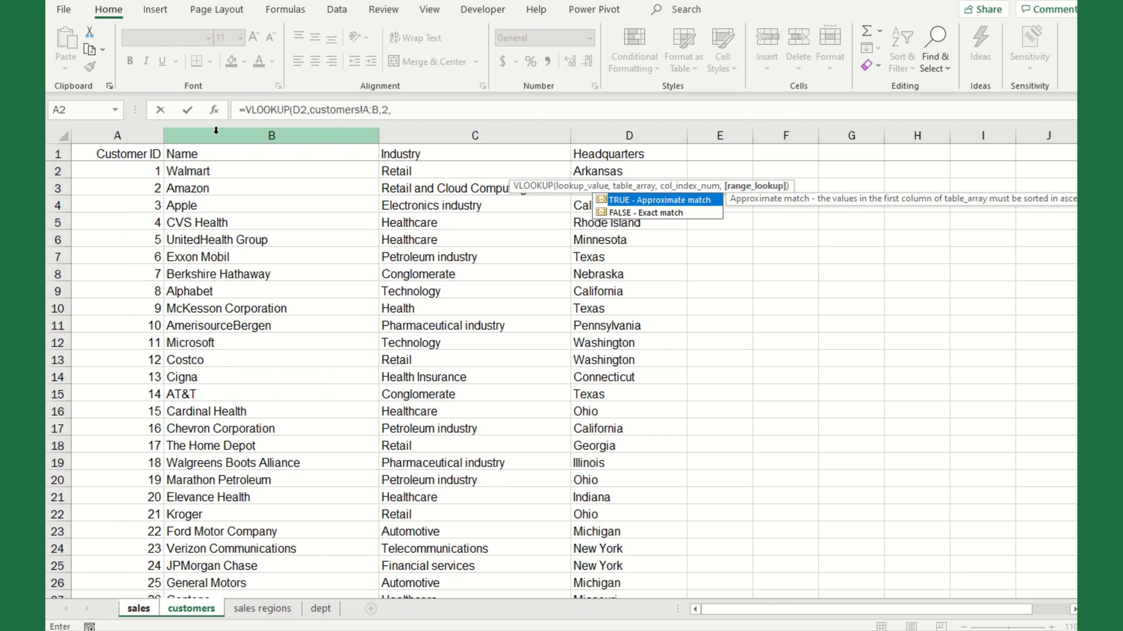
key(Down)
key(Tab)
key(Return)
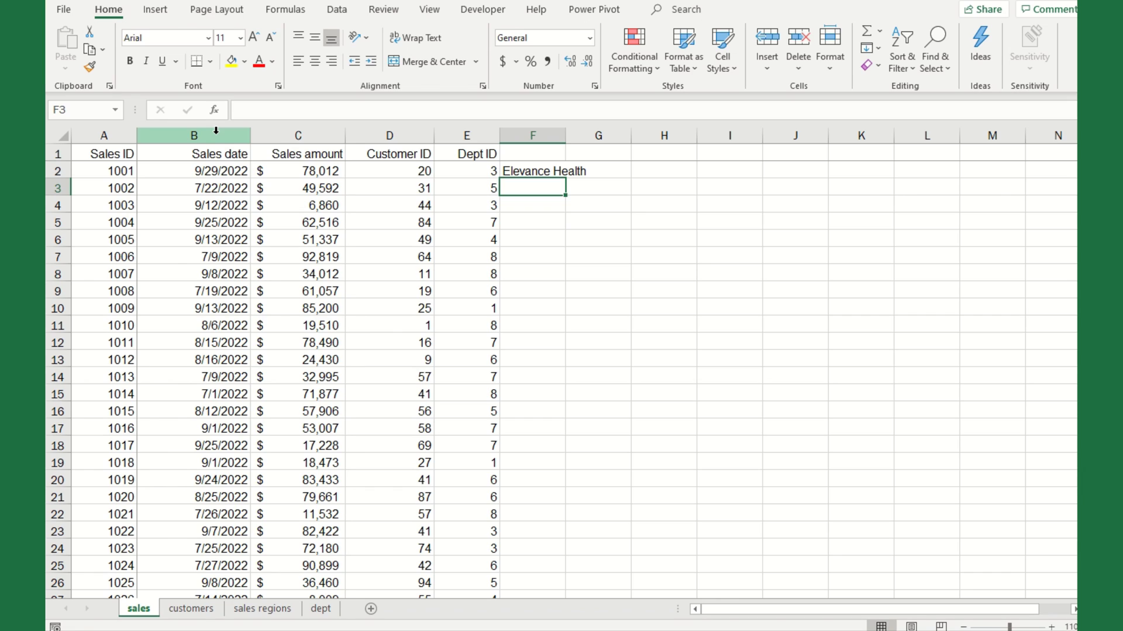
key(Up)
key(Delete)
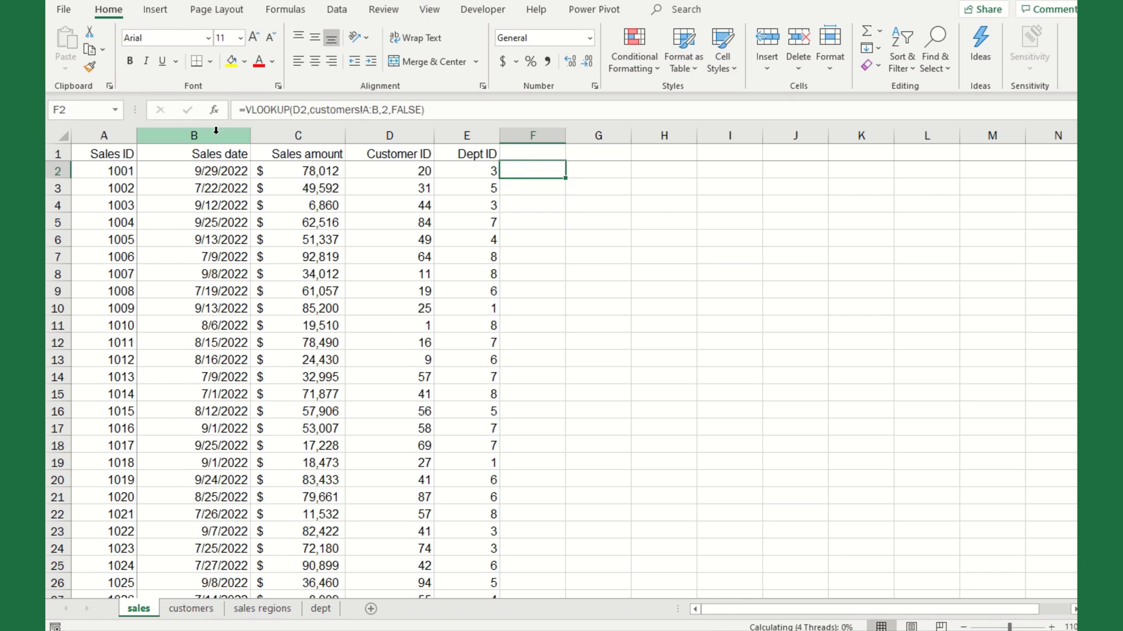
key(Down)
key(Left)
key(Left)
key(Left)
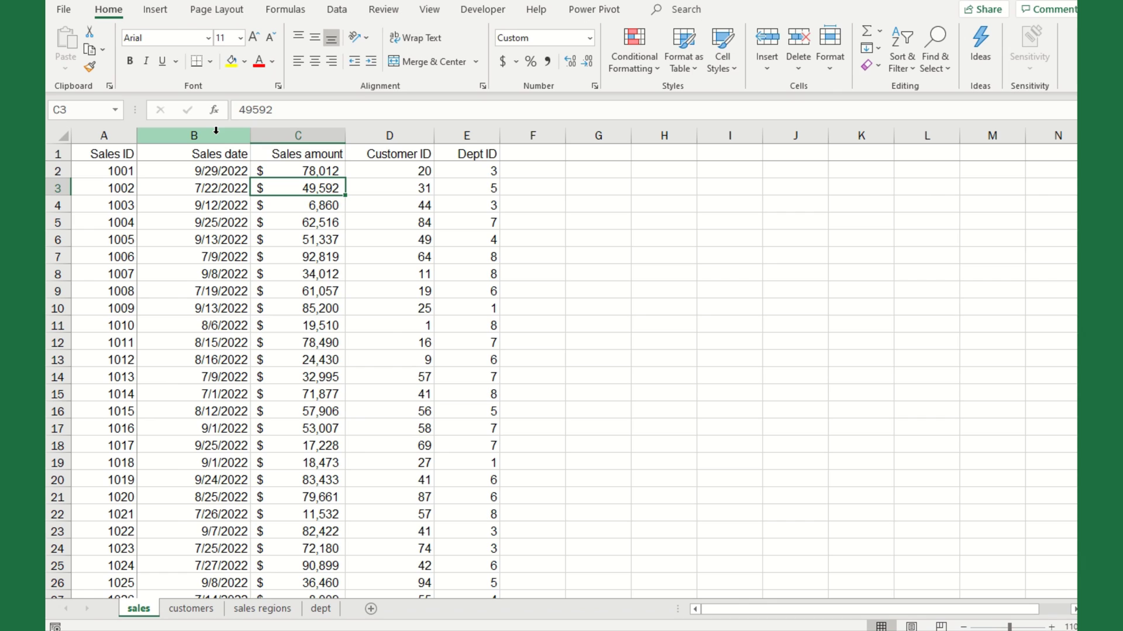
Step: Convert the sales range A1:E1001 with headers into a table named Sales
key(ctrl+t)
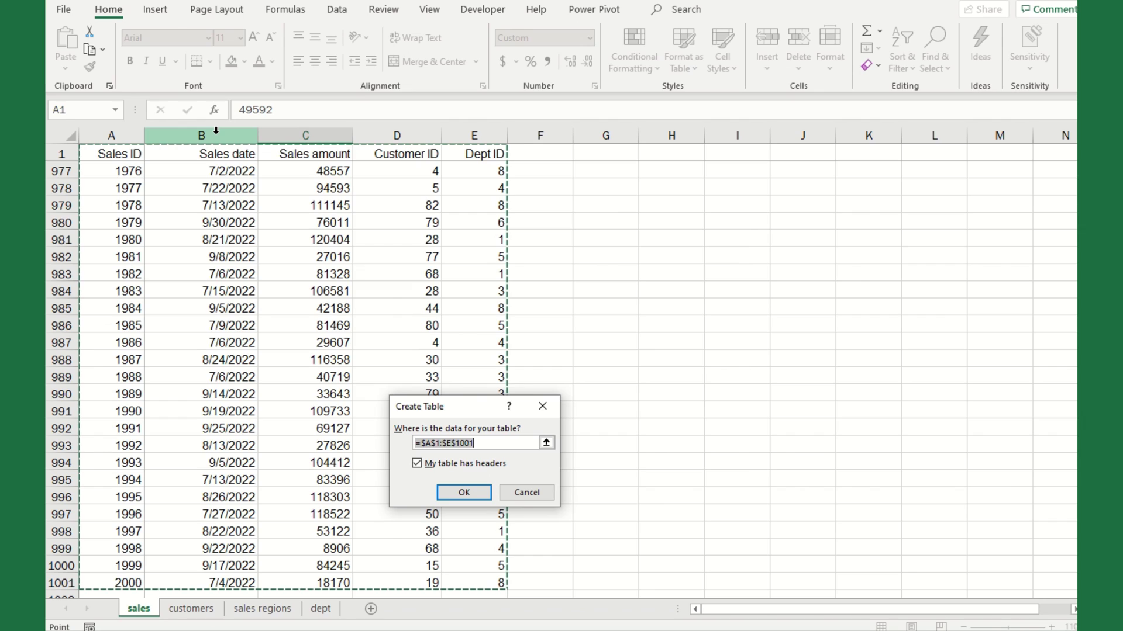
click(463, 493)
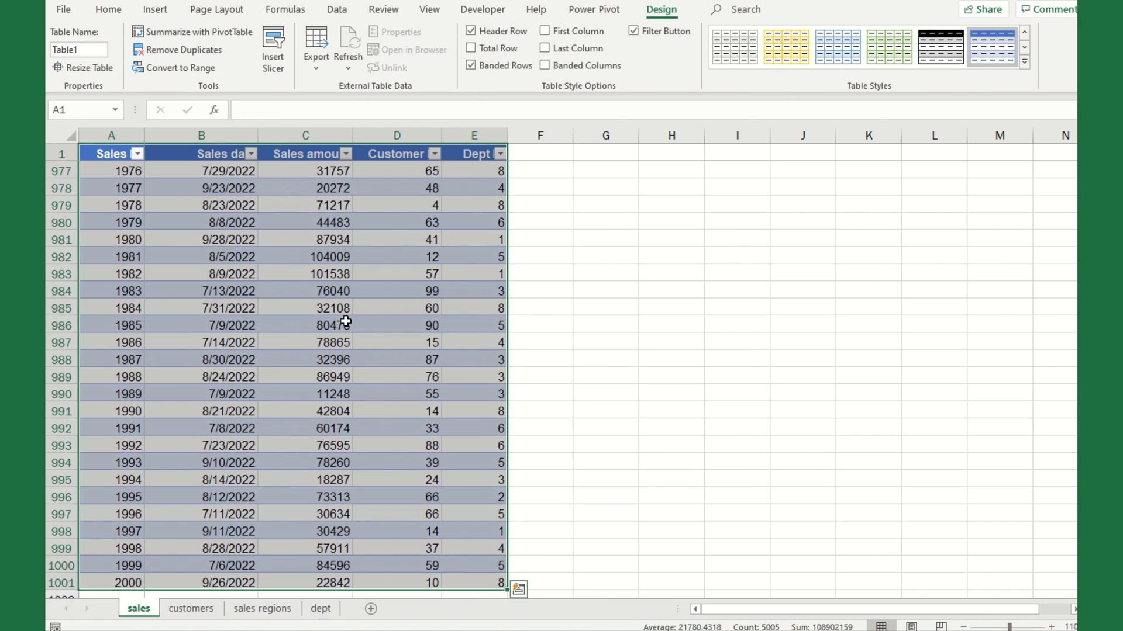
click(213, 240)
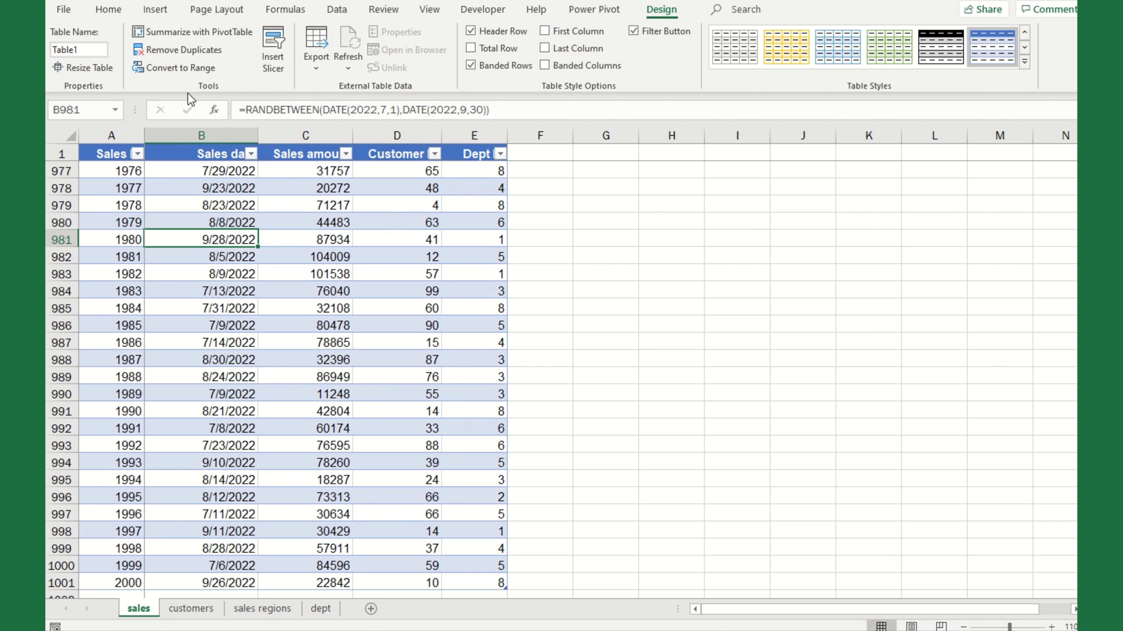
click(85, 47)
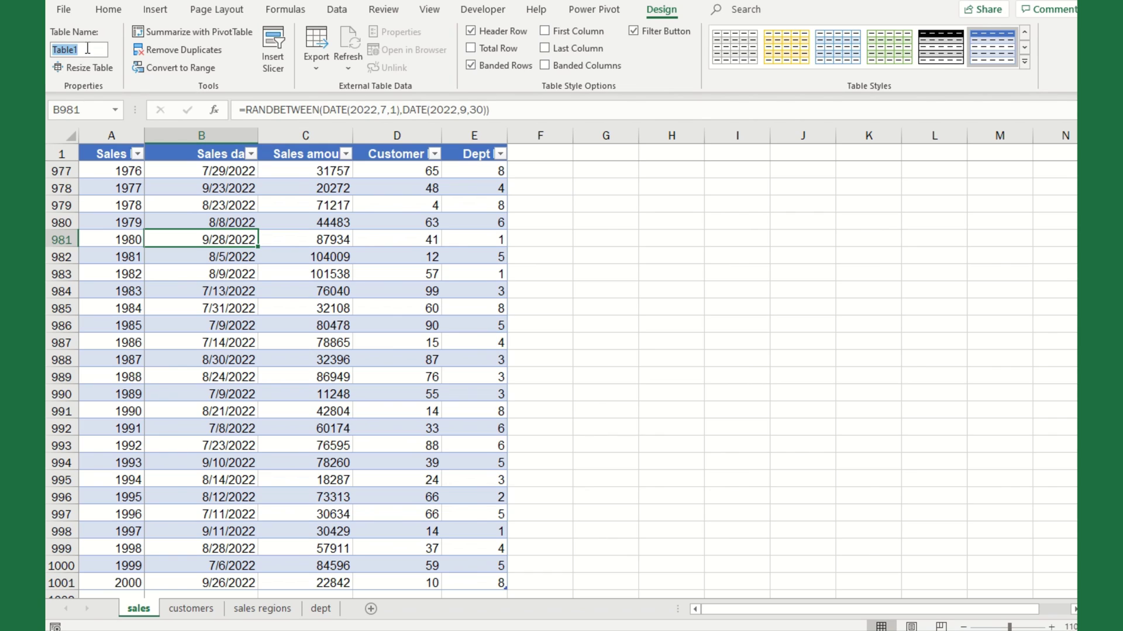
text(Sales)
key(Return)
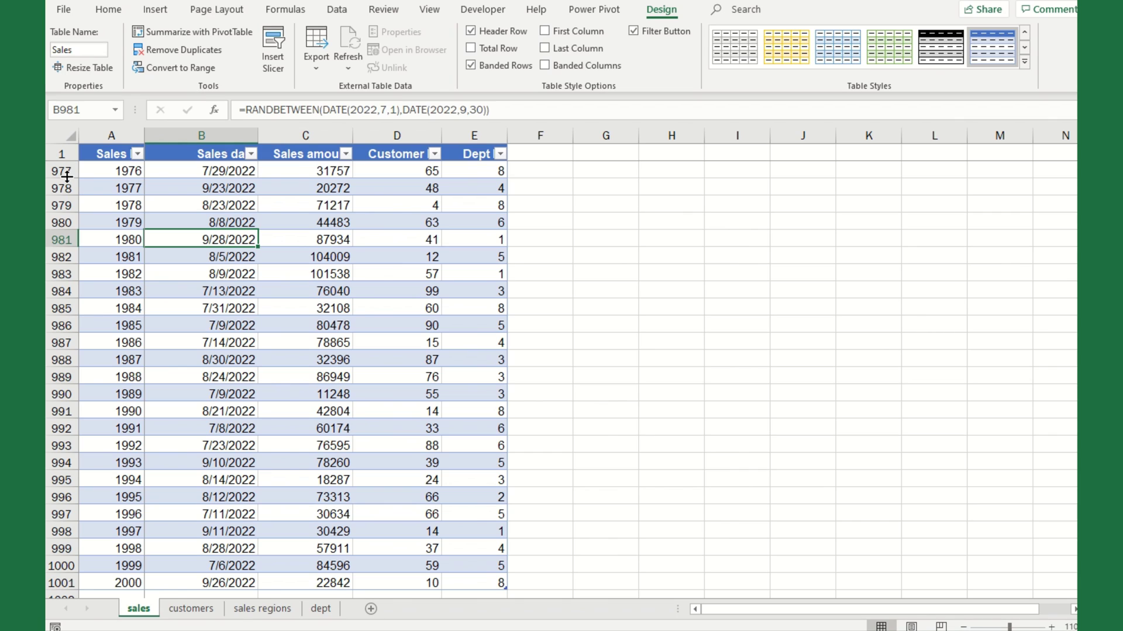
click(186, 611)
Step: Convert the customer range A1:D100 with headers into a table named Customers
click(198, 241)
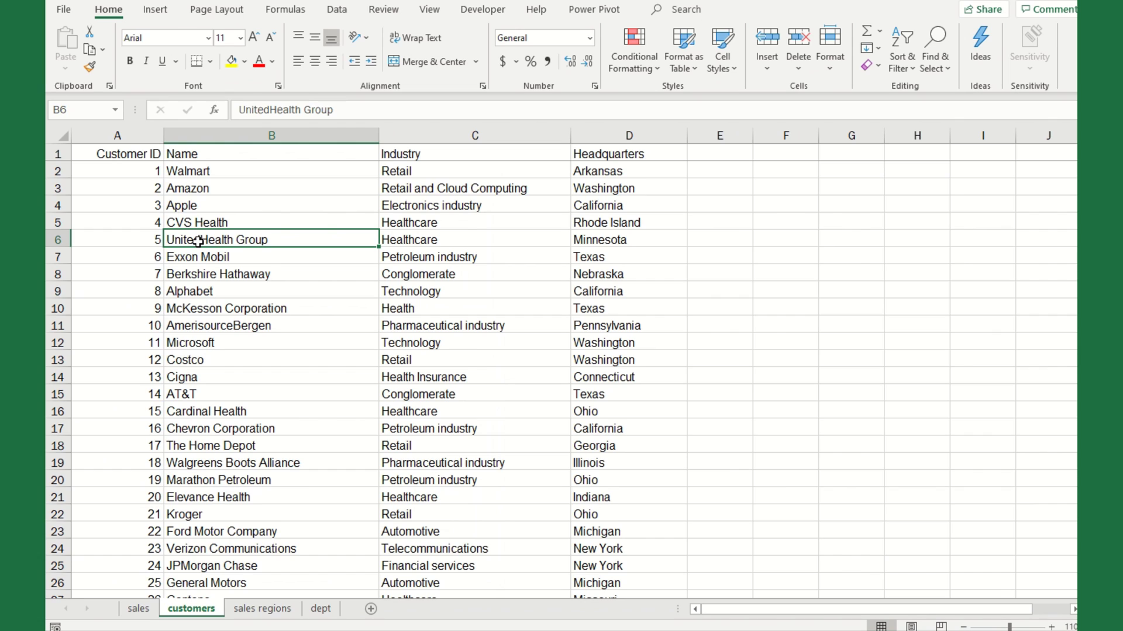
key(ctrl+t)
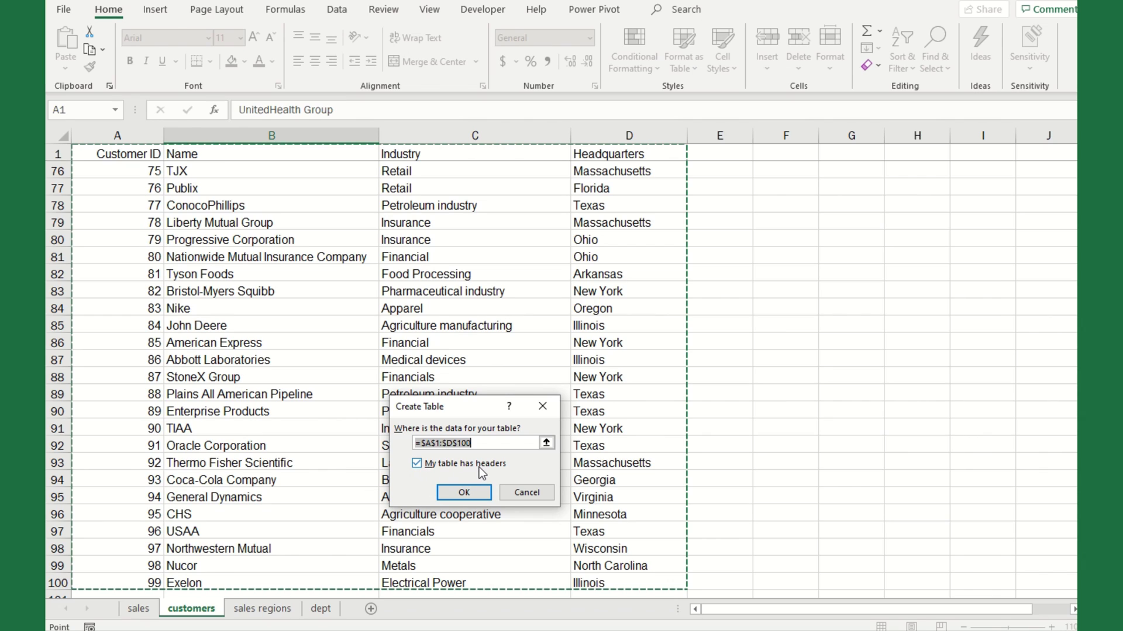
click(471, 496)
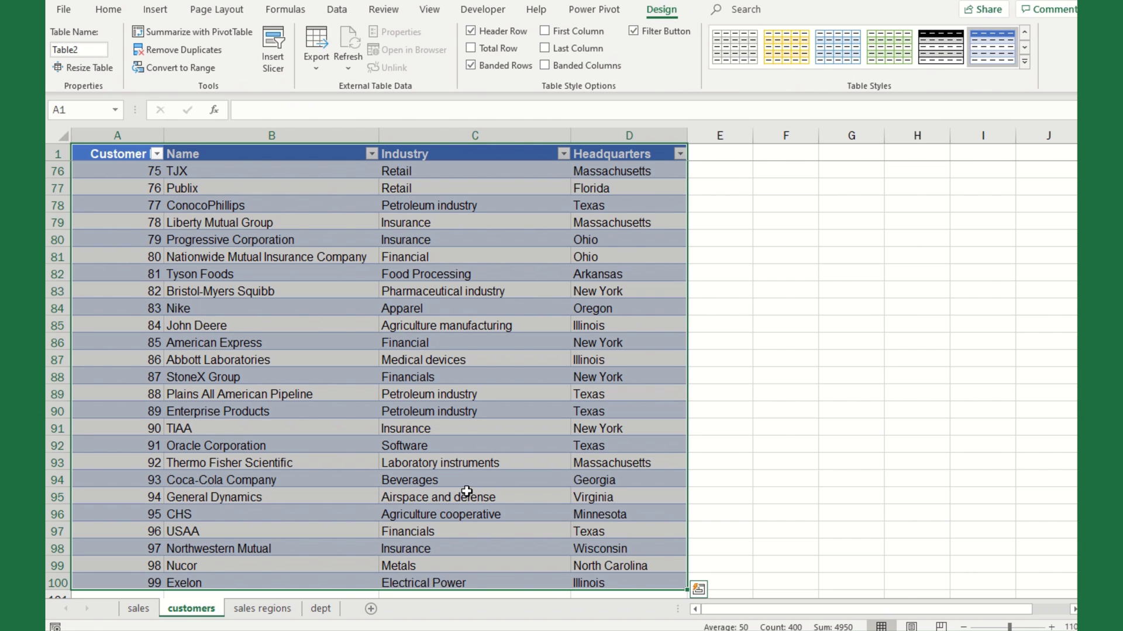
click(96, 54)
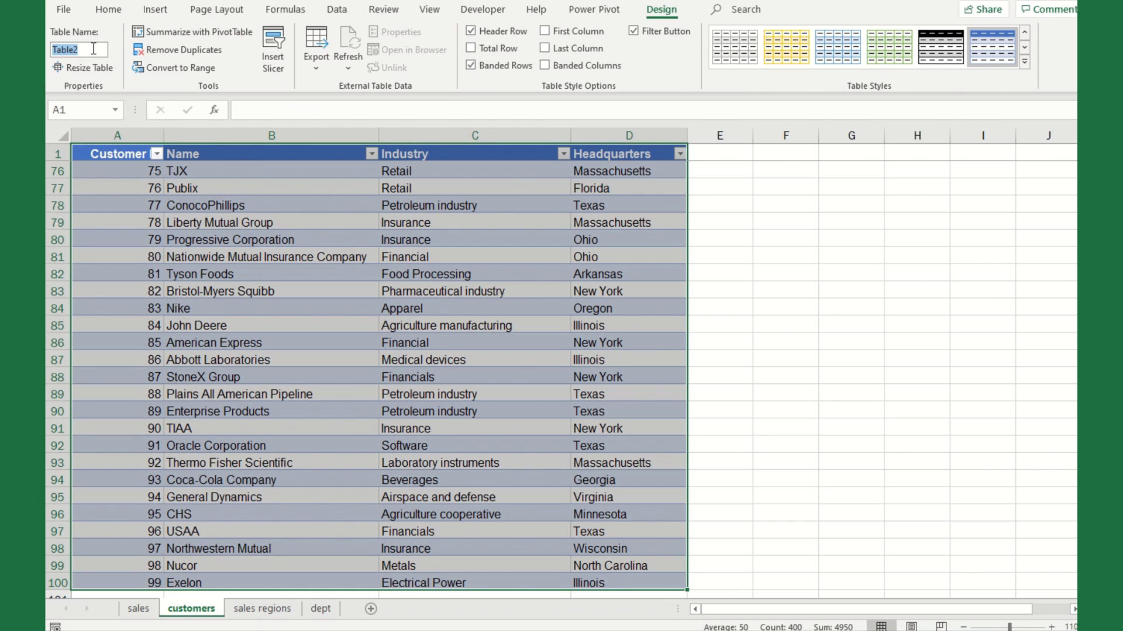
text(Customers)
key(BackSpace)
key(BackSpace)
key(BackSpace)
key(BackSpace)
text(mers)
key(Return)
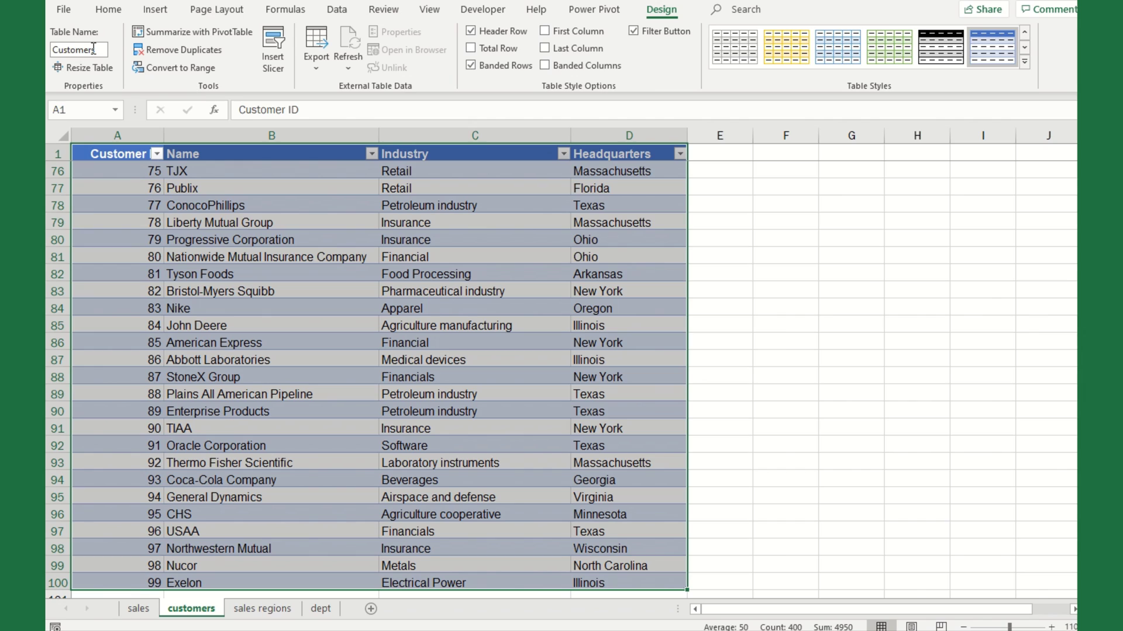
click(195, 272)
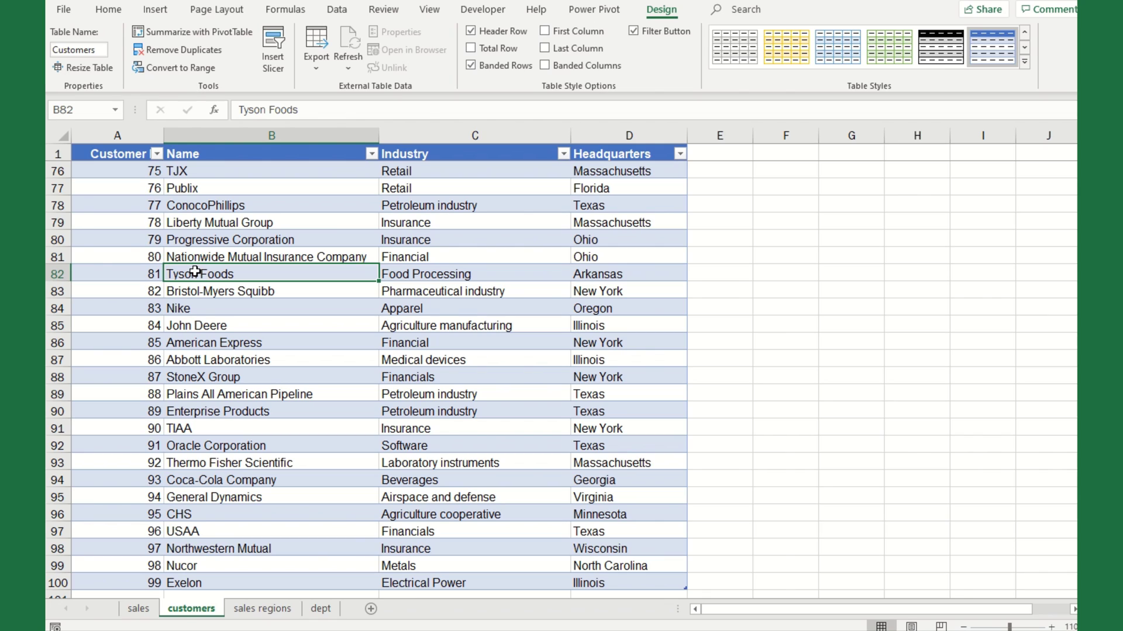
Step: Load the 99-row Customers table into the Power Pivot data model
click(595, 12)
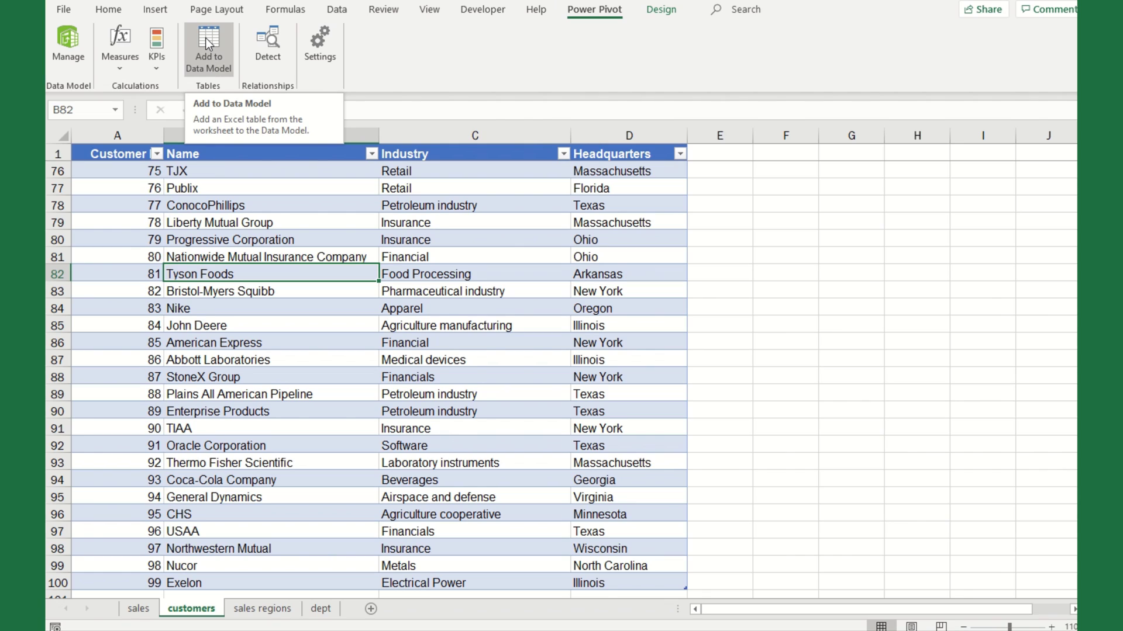
click(206, 38)
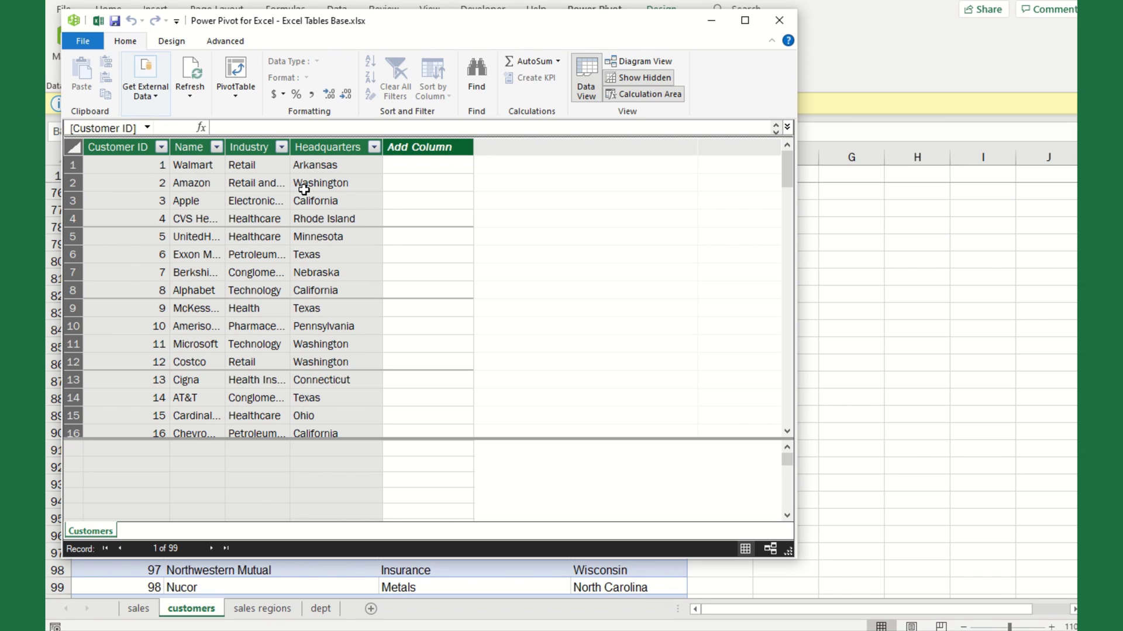
click(779, 22)
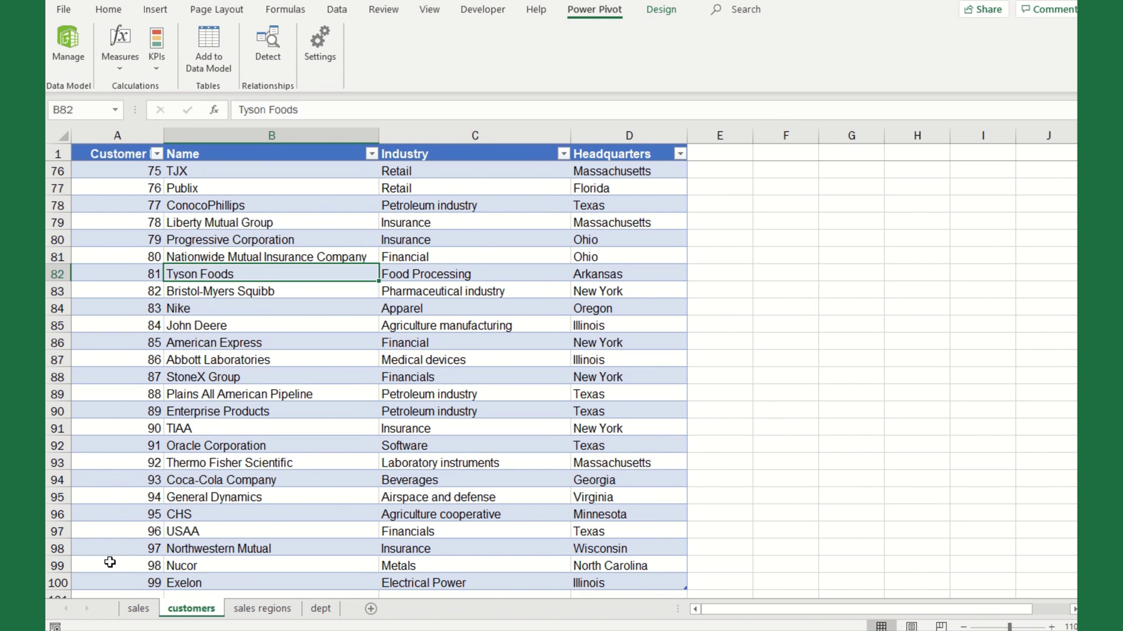
Step: Add the 1,000-record Sales table to the Power Pivot data model beside Customers
click(137, 608)
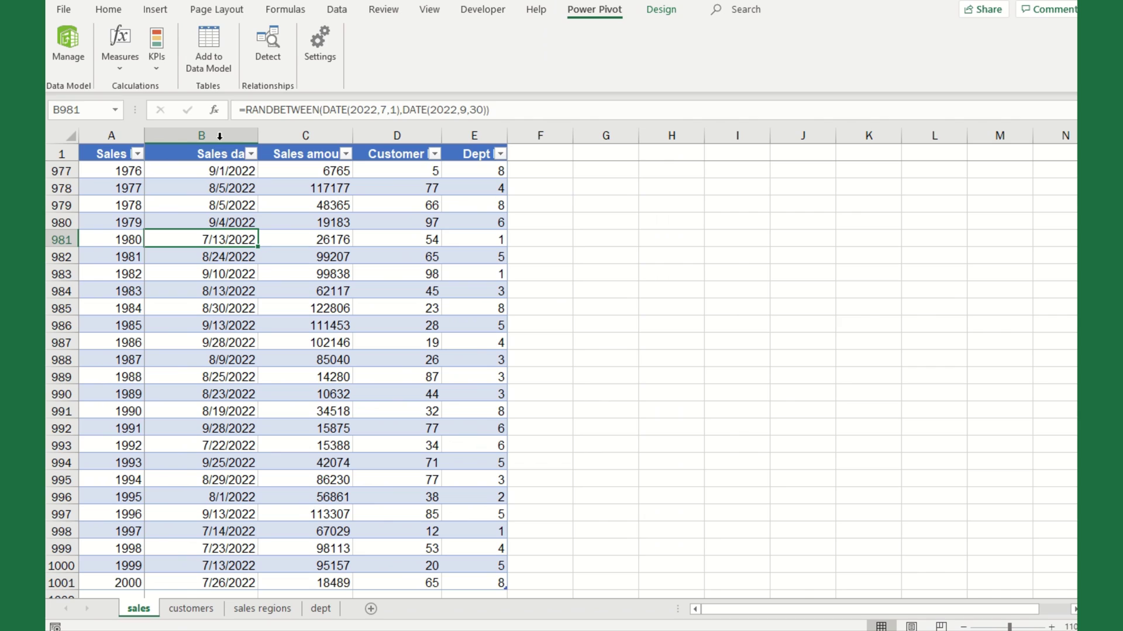
click(209, 41)
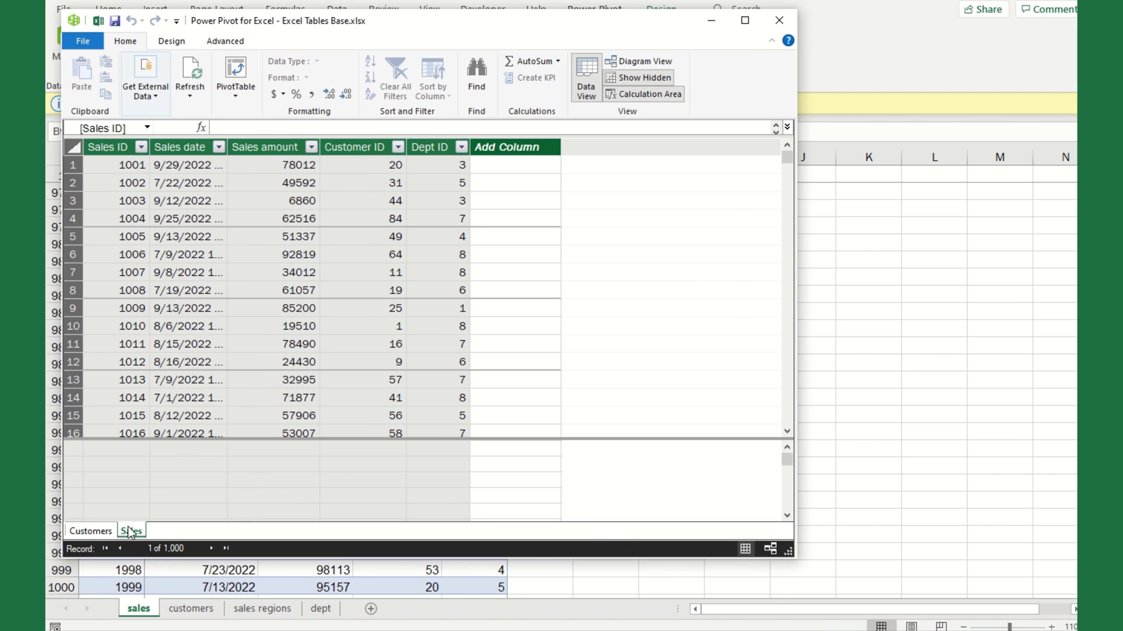
click(94, 532)
click(131, 531)
Step: In Diagram View, link Sales to Customers one-to-many on Customer ID
click(637, 62)
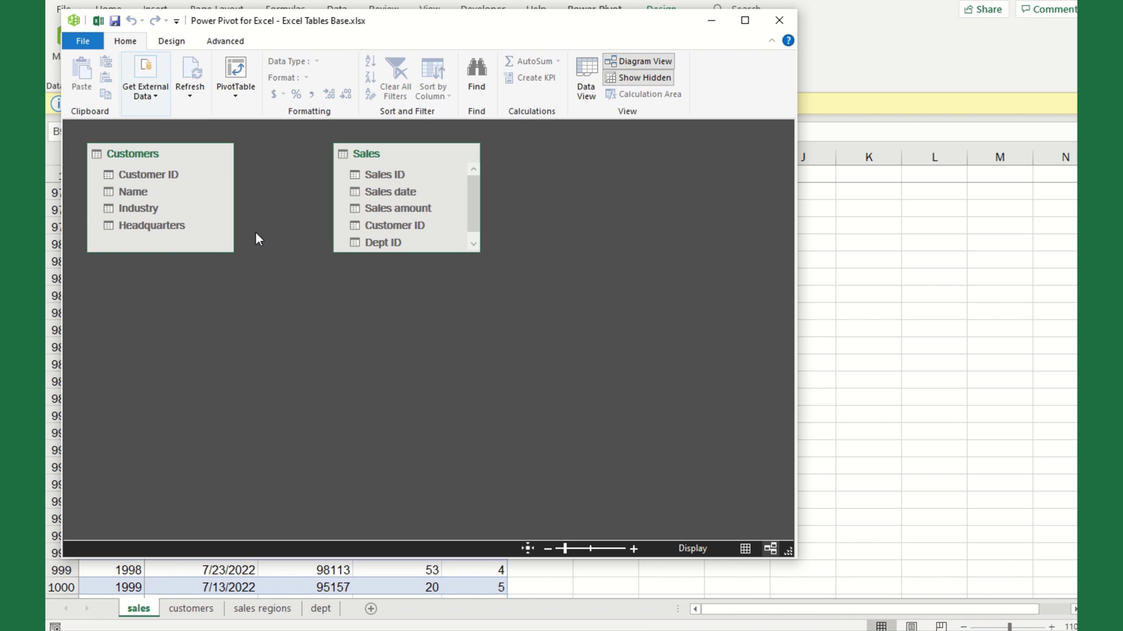
click(388, 227)
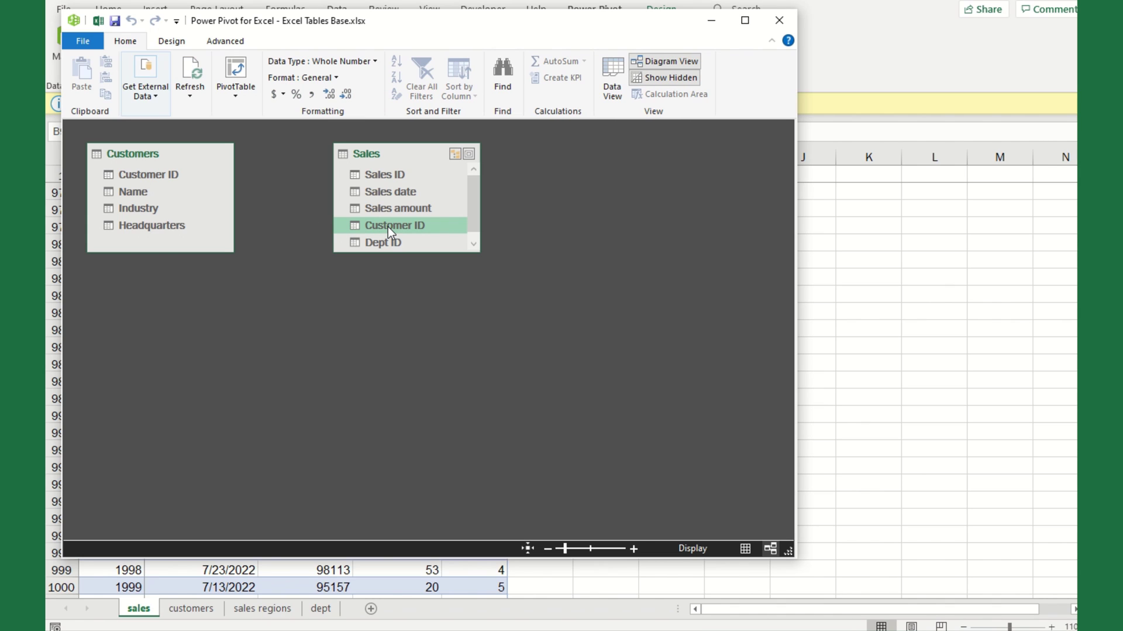
drag(388, 227, 166, 174)
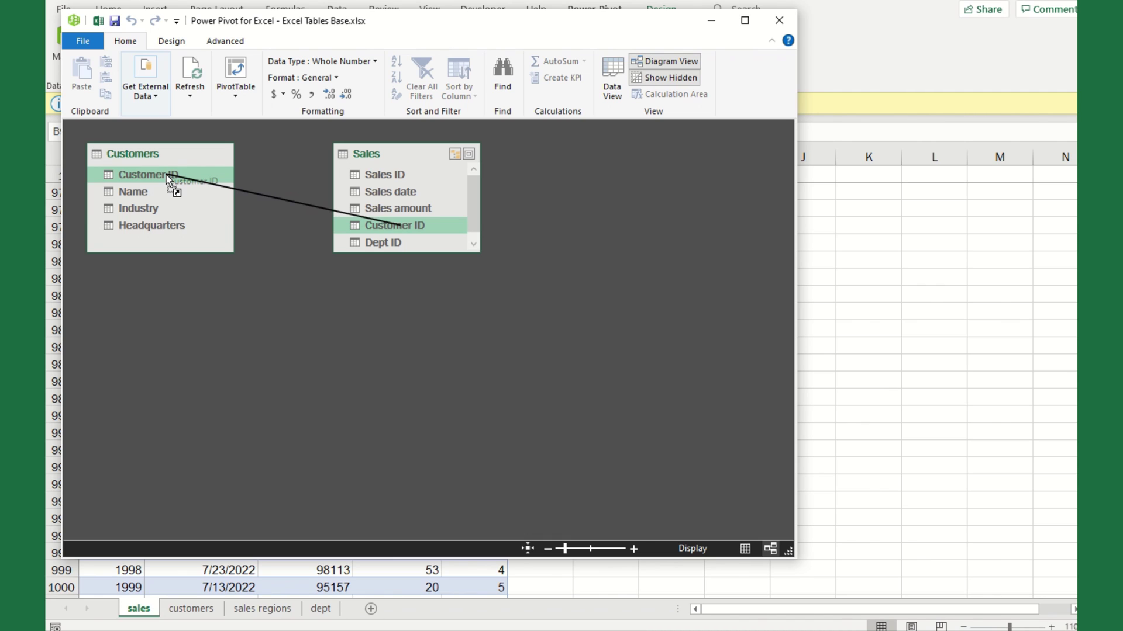
drag(166, 174, 166, 175)
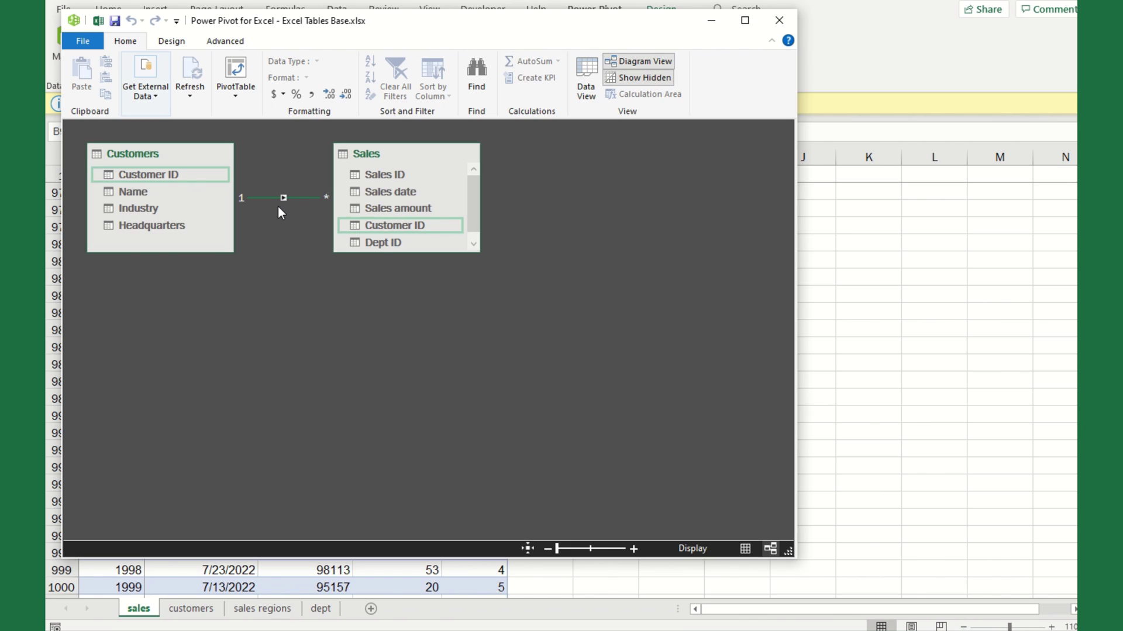
click(237, 71)
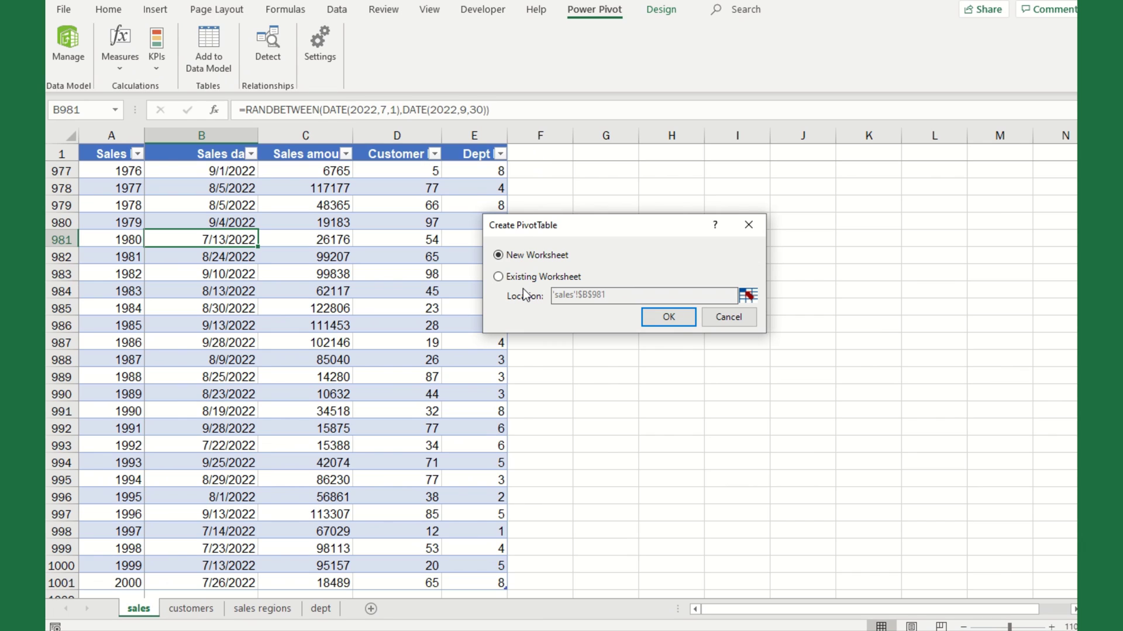
Step: Create PivotTable1 on a new worksheet from the Customers and Sales data model
click(667, 318)
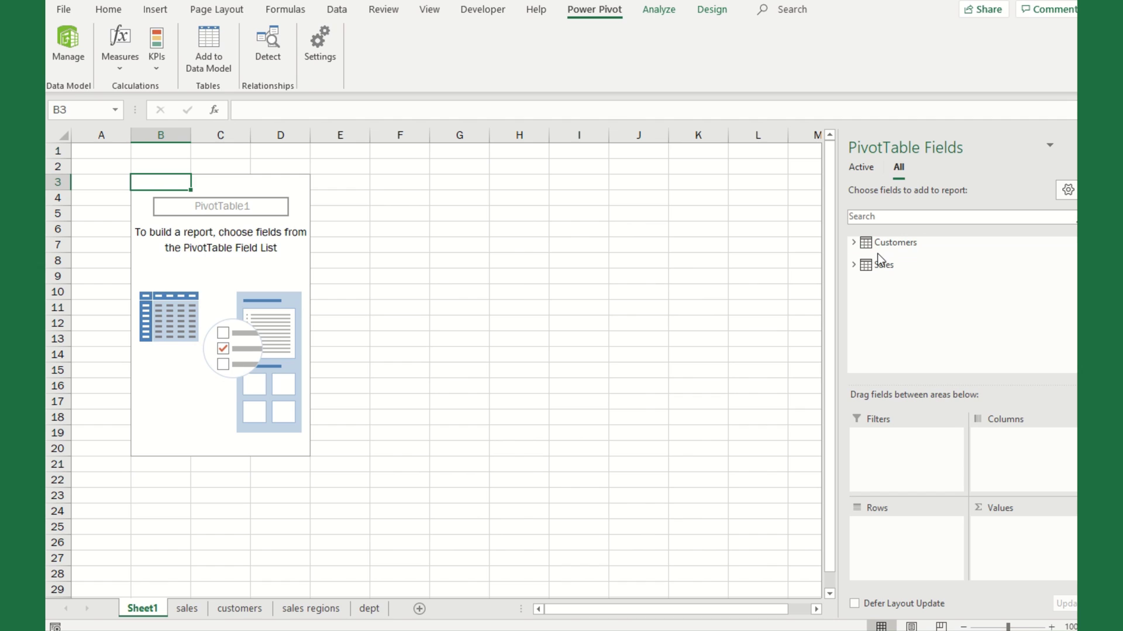
Step: Put Sales amount in the pivot Values area, giving a Sum of 62652353 in B4
click(878, 244)
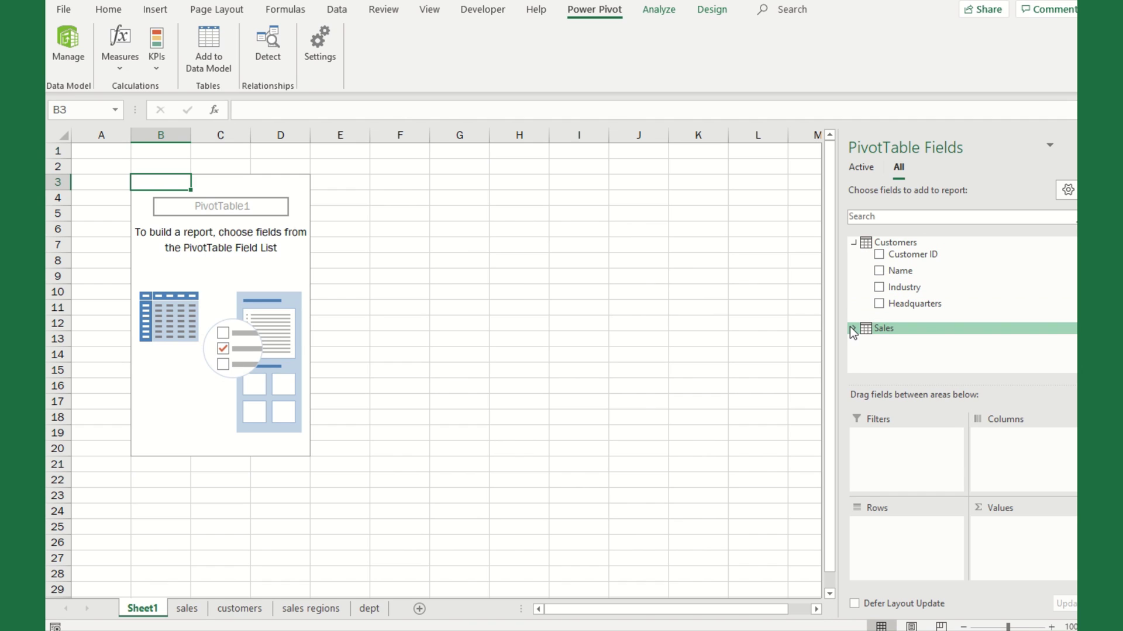
click(852, 329)
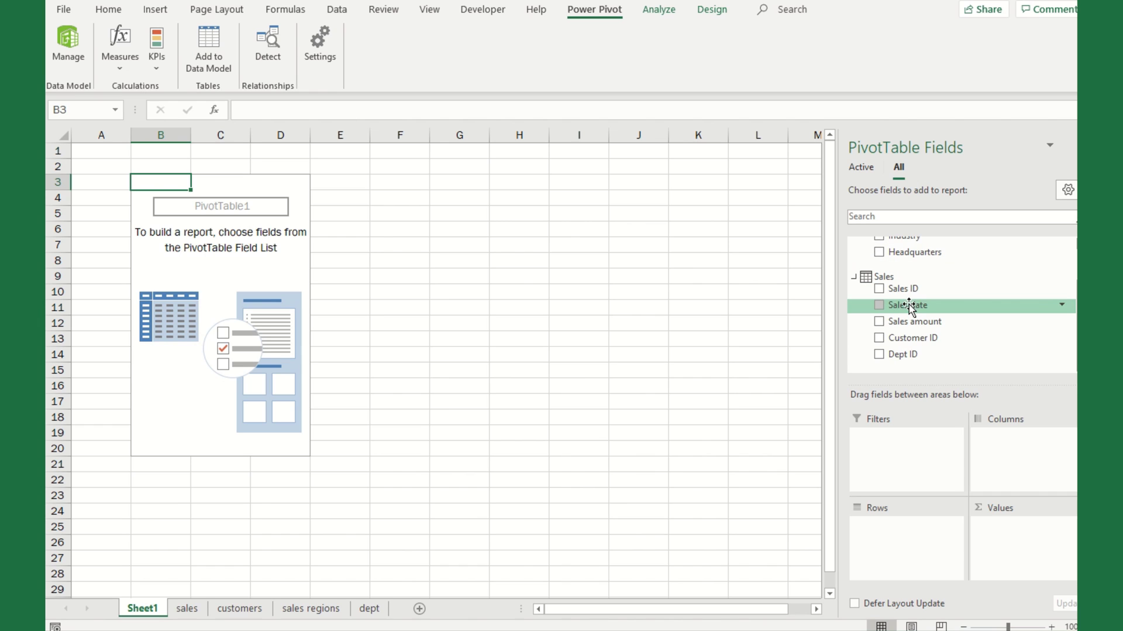
scroll(905, 343, up, 1)
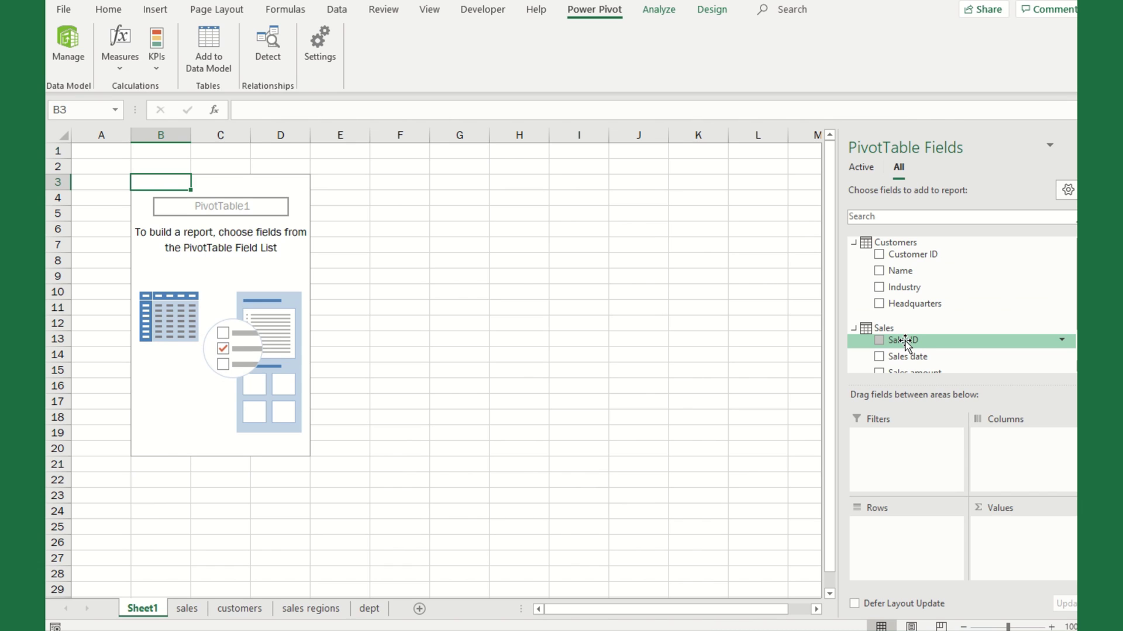
scroll(905, 329, down, 1)
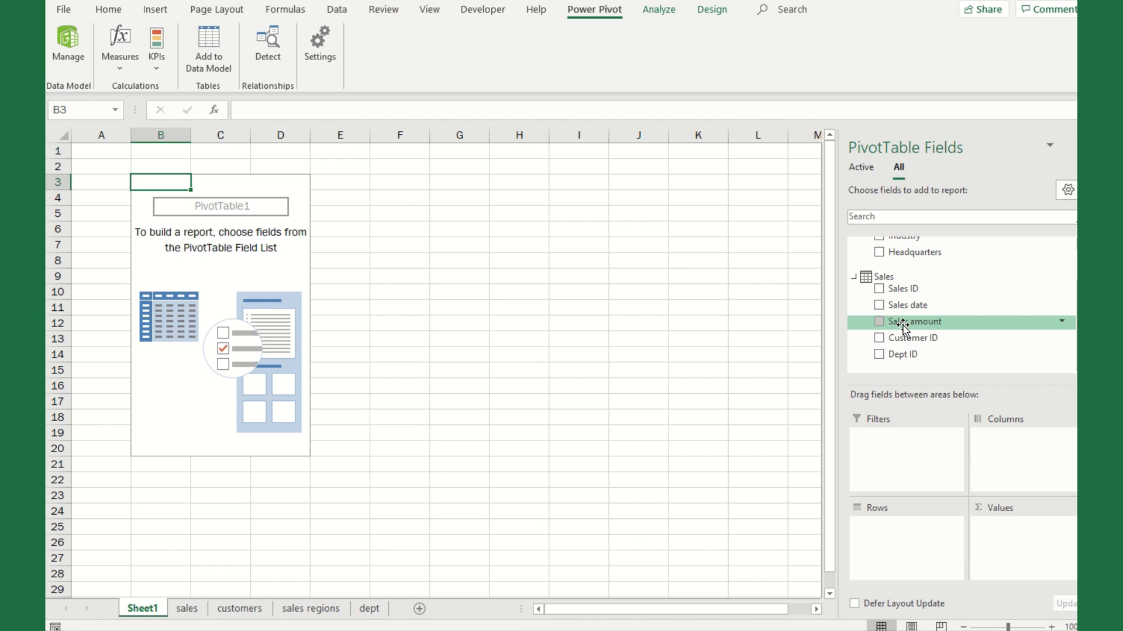
drag(902, 325, 1004, 538)
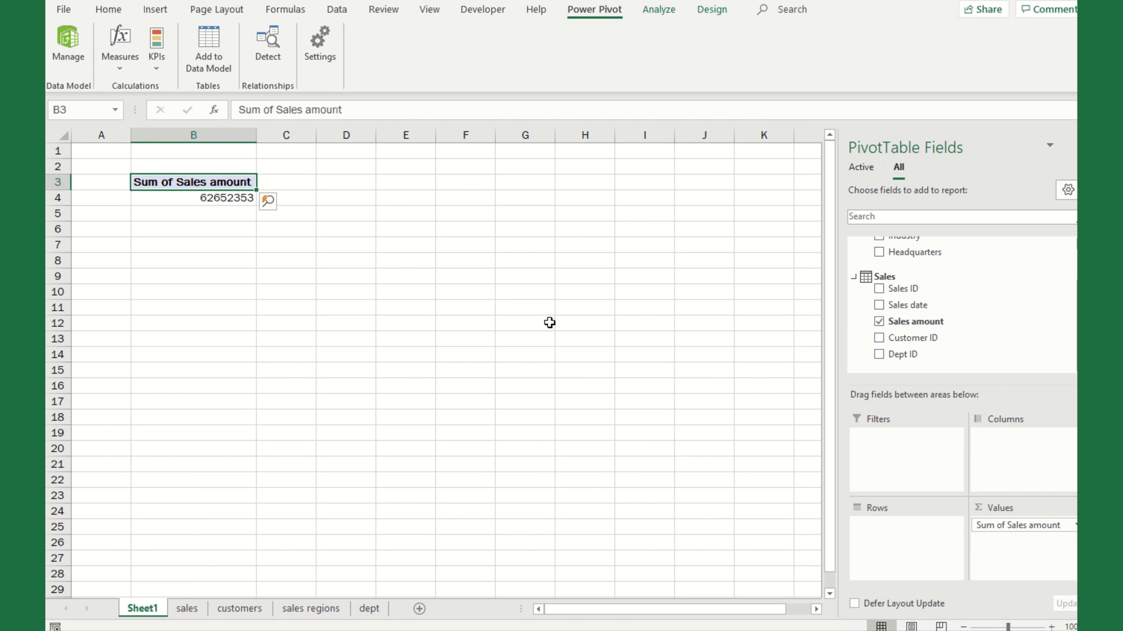
click(227, 202)
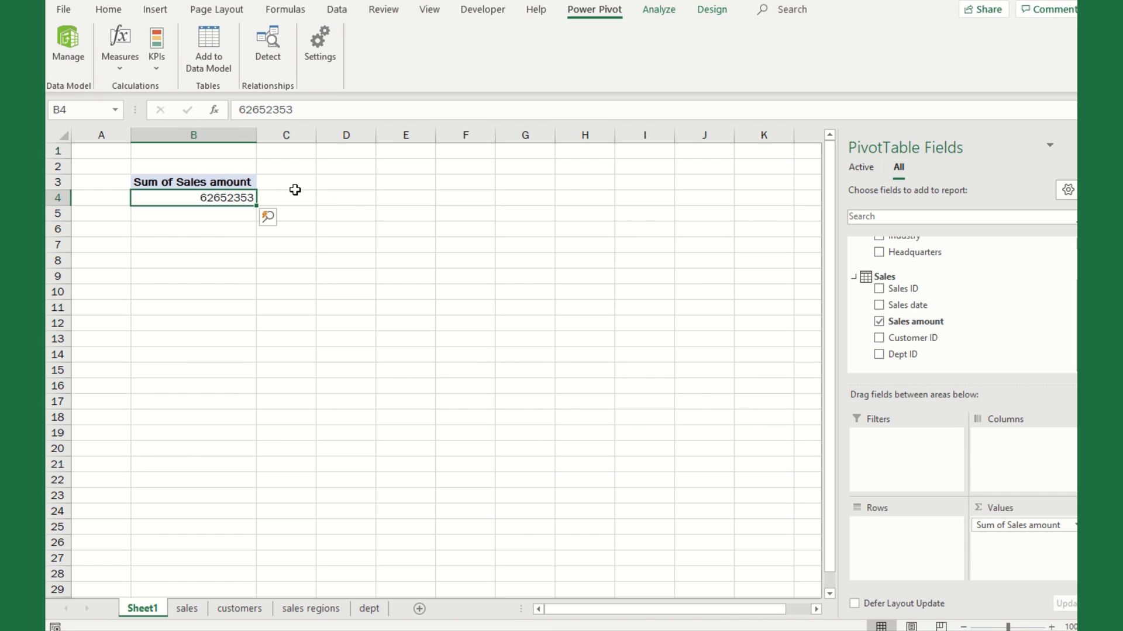
Step: Apply Accounting format to the B4 total and remove both decimals, giving $ 62,652,353
click(111, 11)
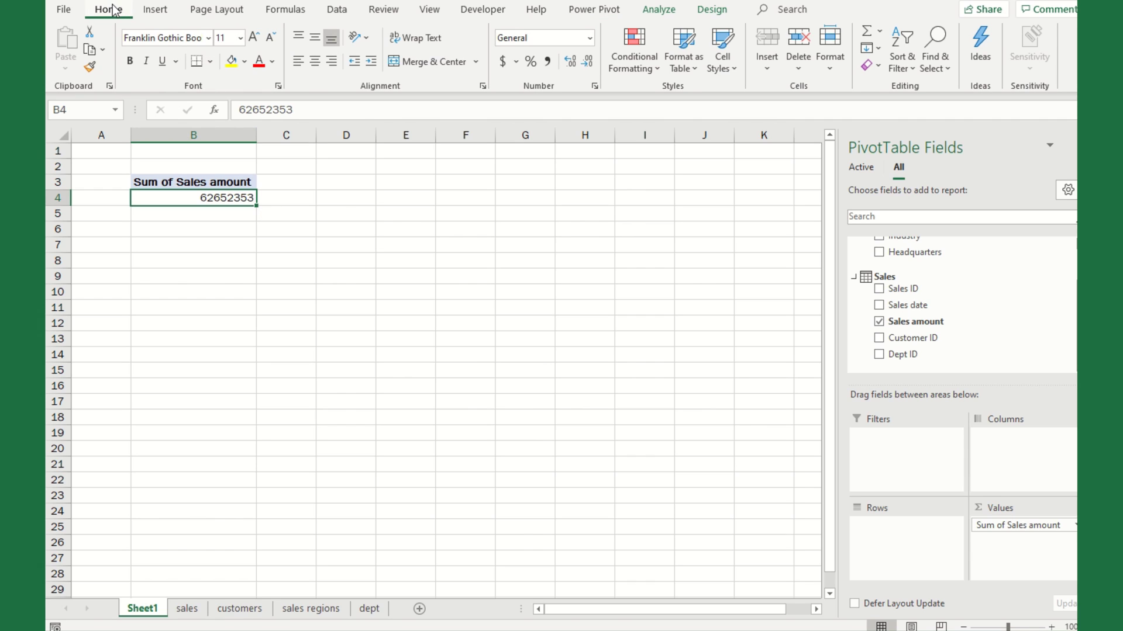
click(503, 62)
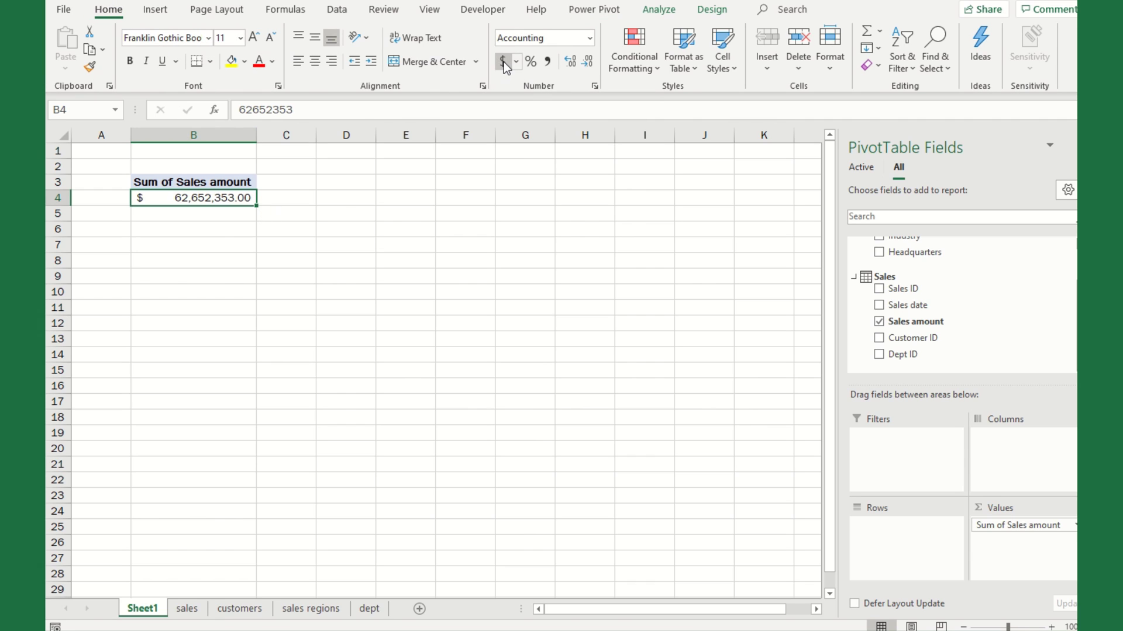
click(572, 63)
click(572, 63)
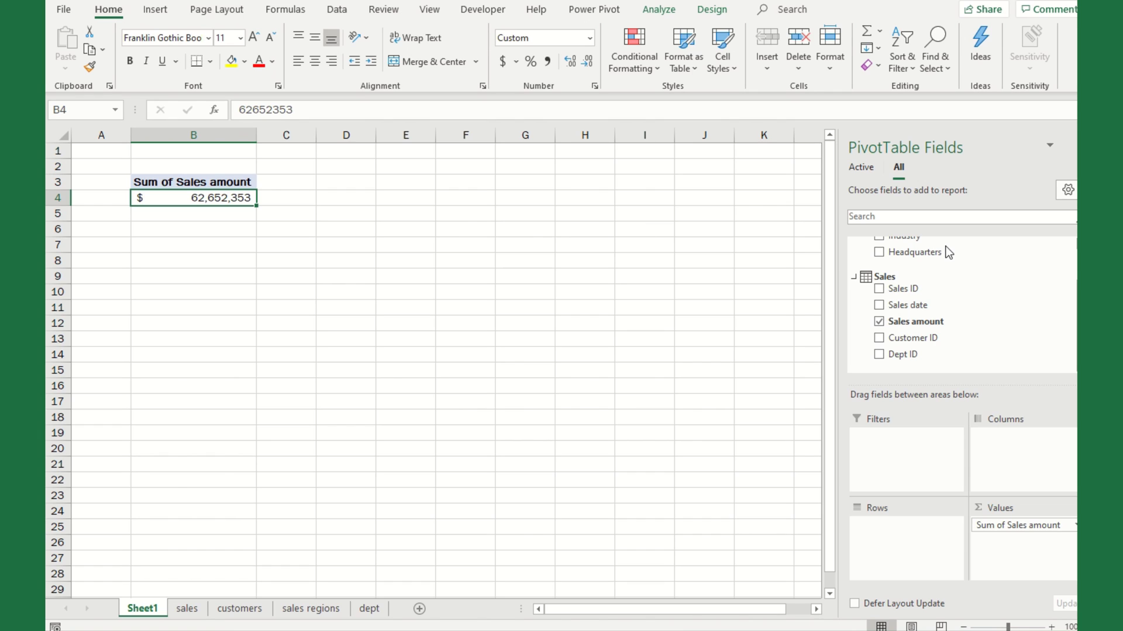
scroll(947, 271, up, 1)
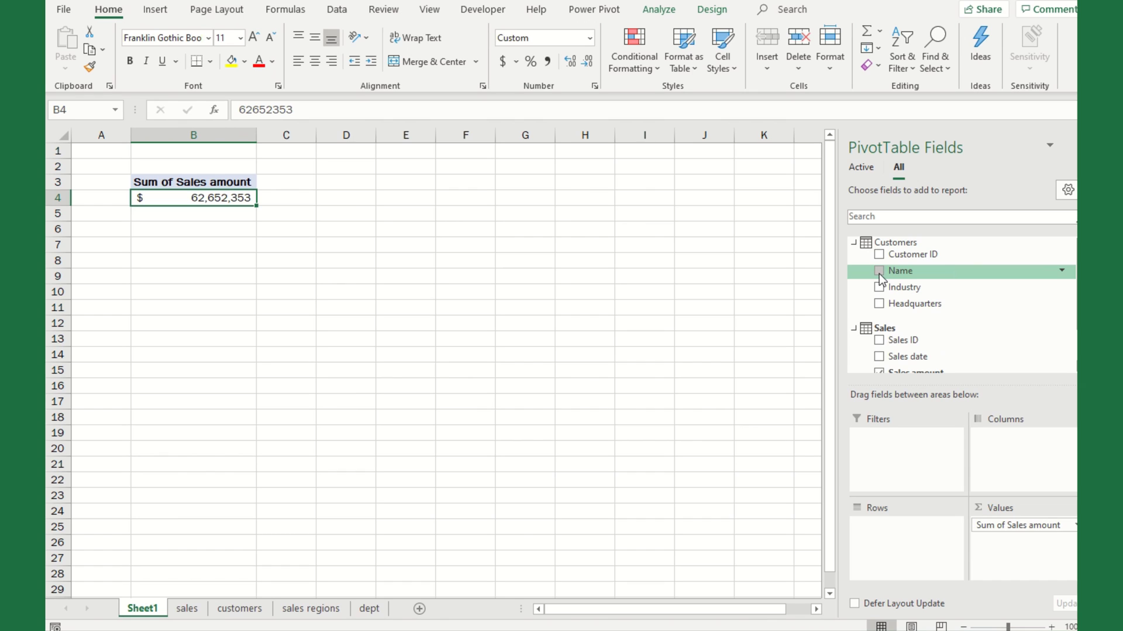
Step: Try customer Name as the pivot rows, then remove it again
drag(879, 273, 886, 552)
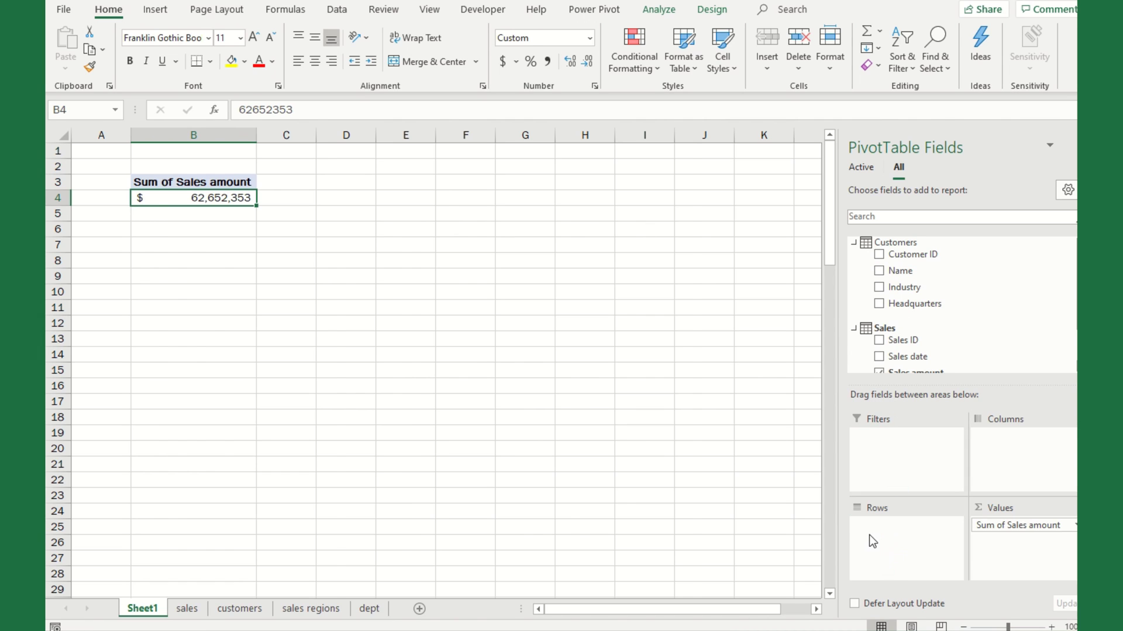
click(221, 254)
key(ctrl+space)
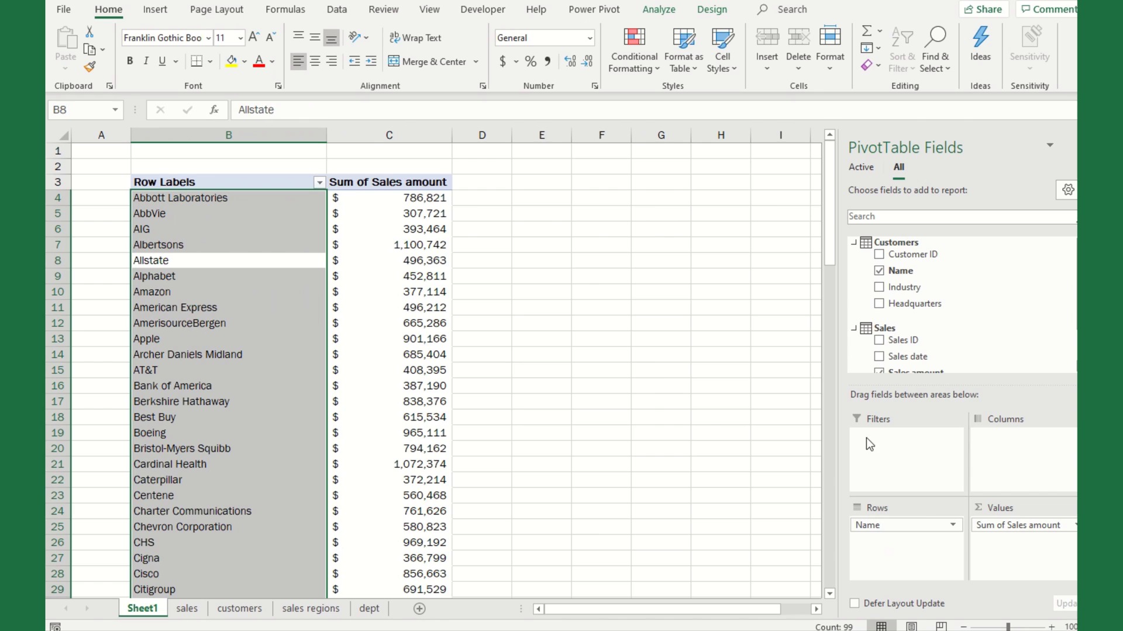
click(957, 526)
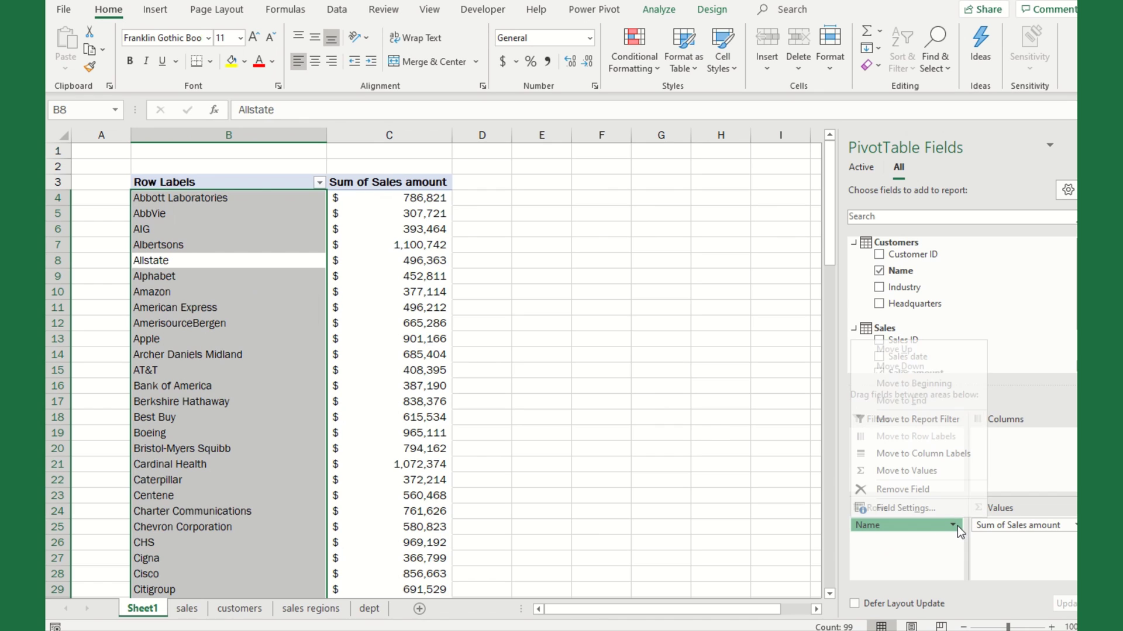
click(932, 494)
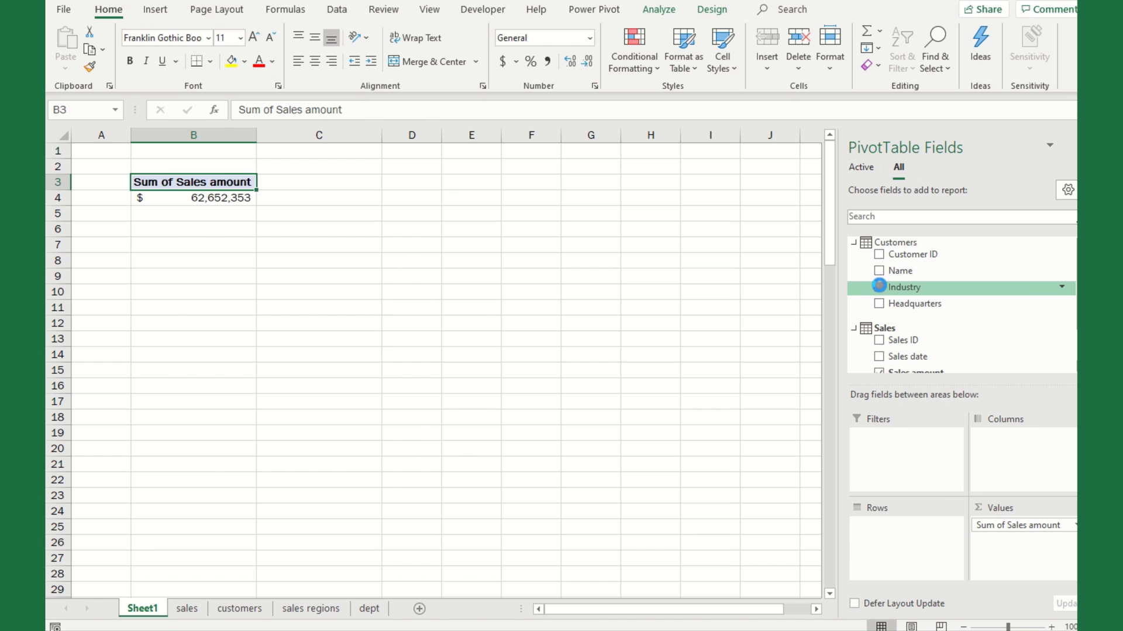
Step: Add Industry as the row field and review per-industry totals, e.g. Financial and Health Insurance
click(879, 287)
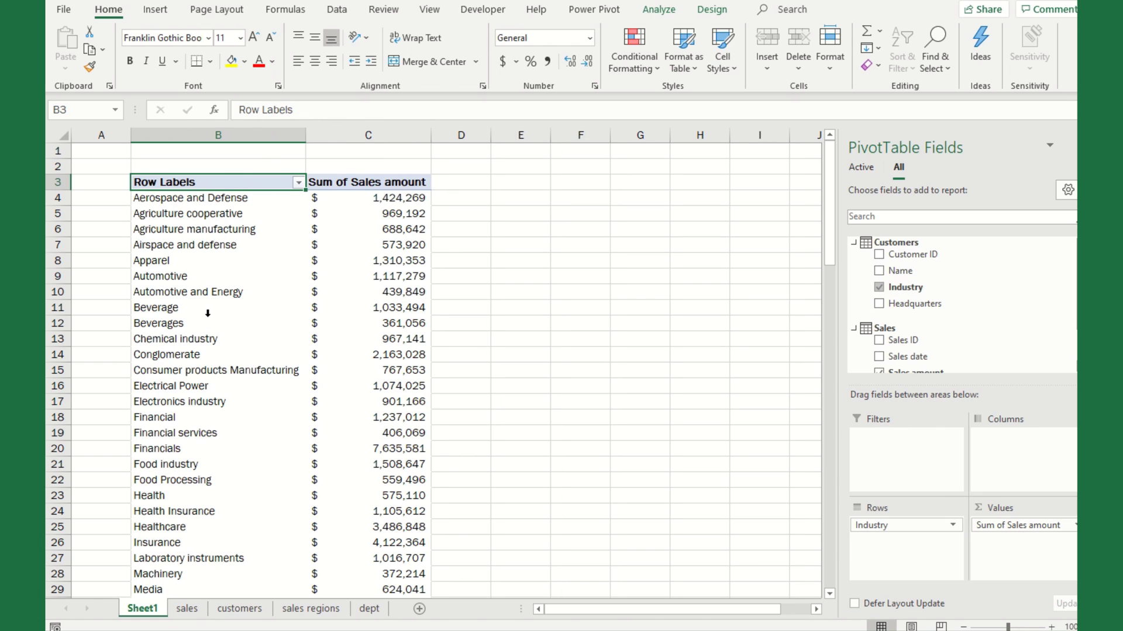
scroll(207, 314, down, 4)
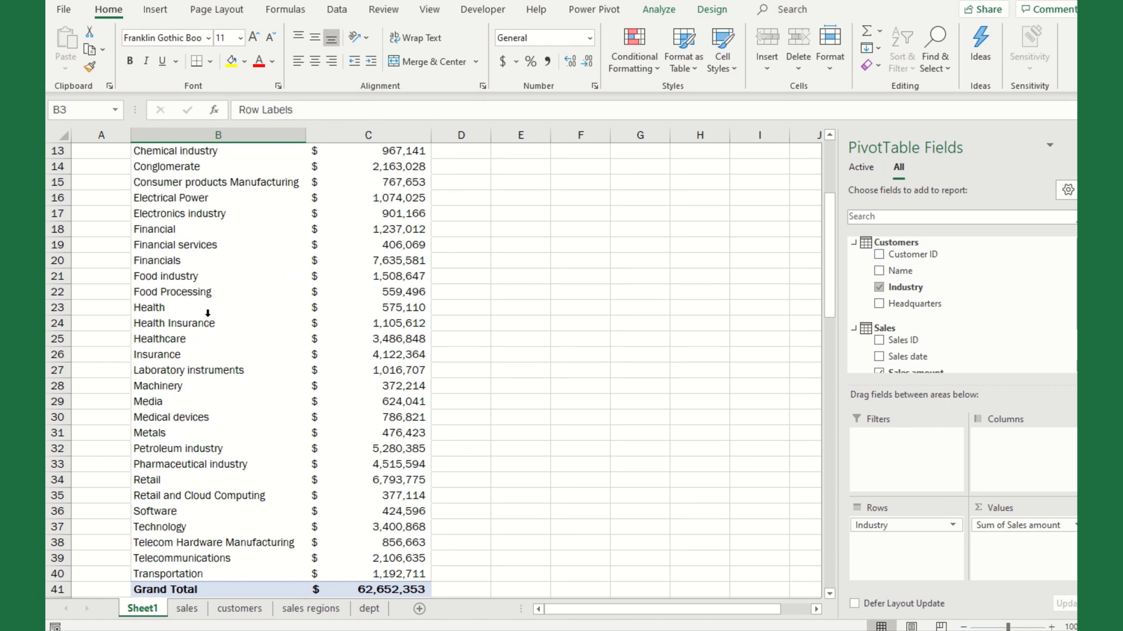
scroll(208, 313, up, 4)
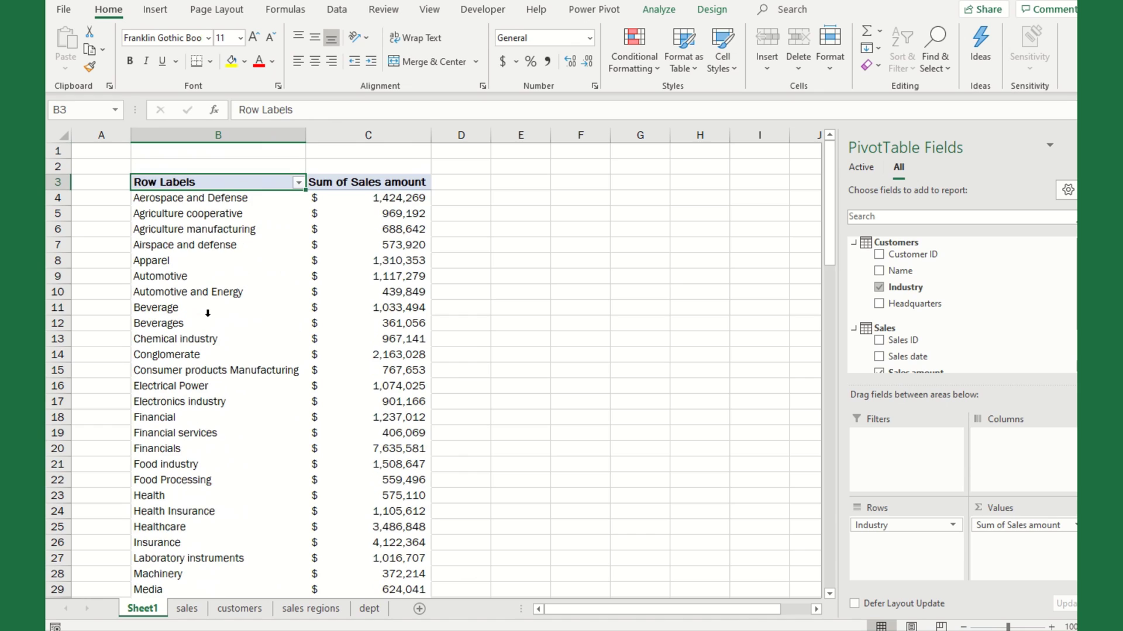
click(185, 201)
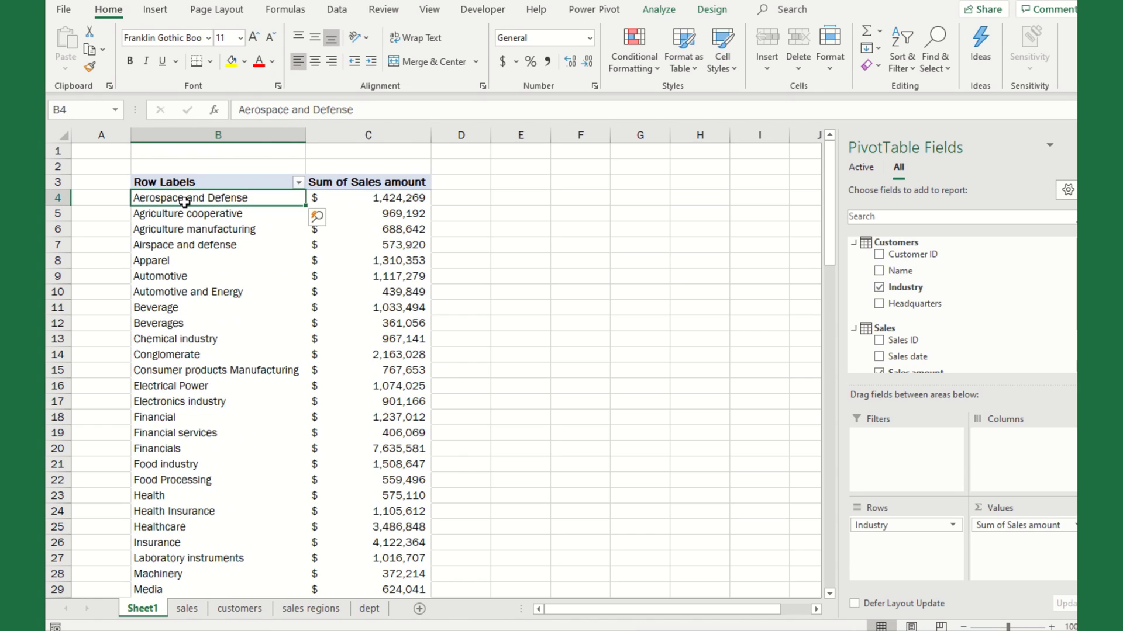
click(194, 419)
click(371, 419)
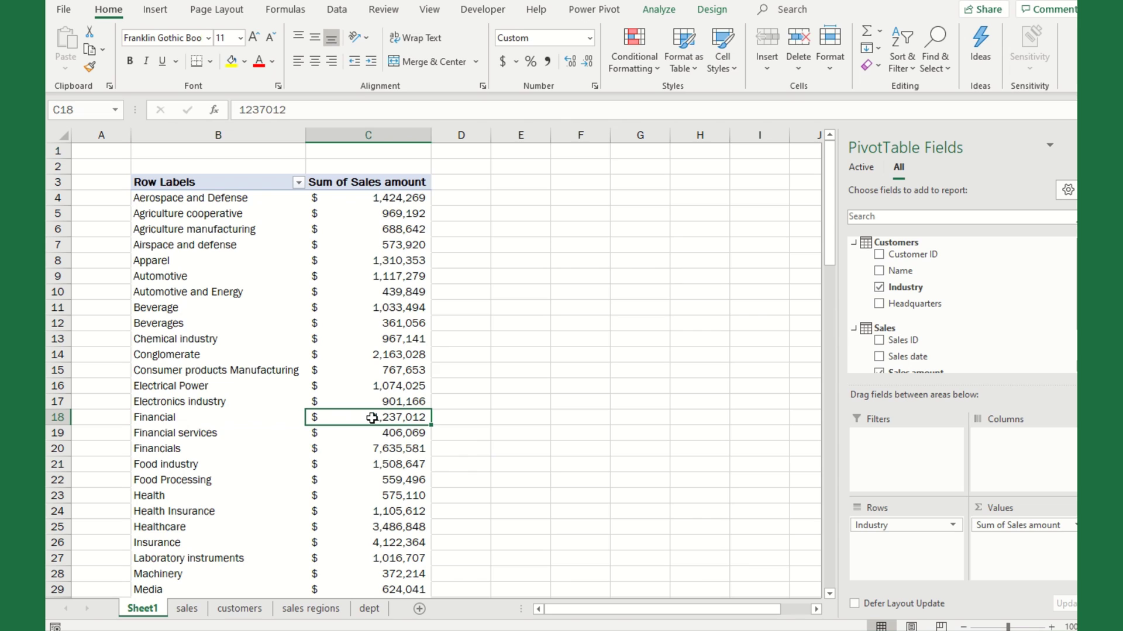
click(199, 506)
key(ctrl+a)
click(387, 504)
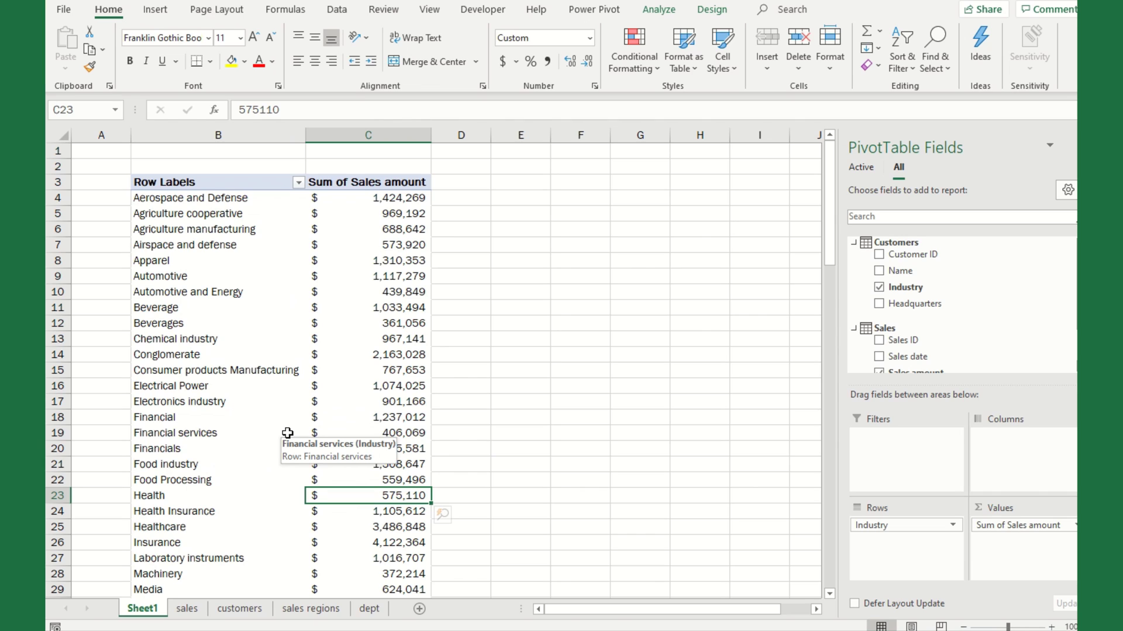
Step: Replace Industry with Headquarters as the pivot's row field
click(954, 524)
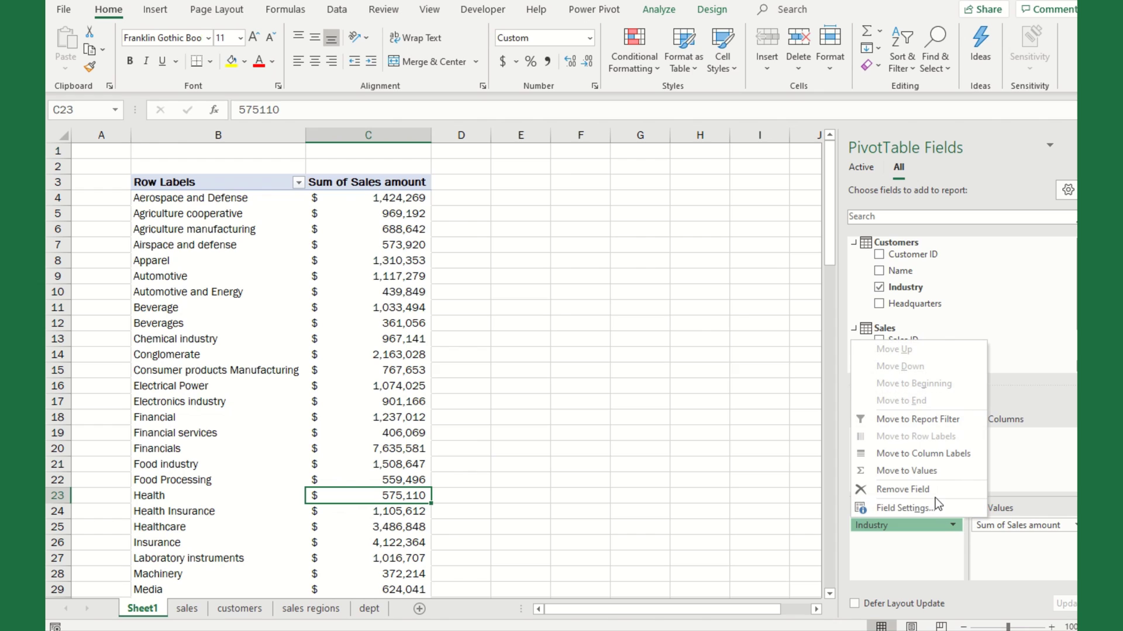
click(934, 492)
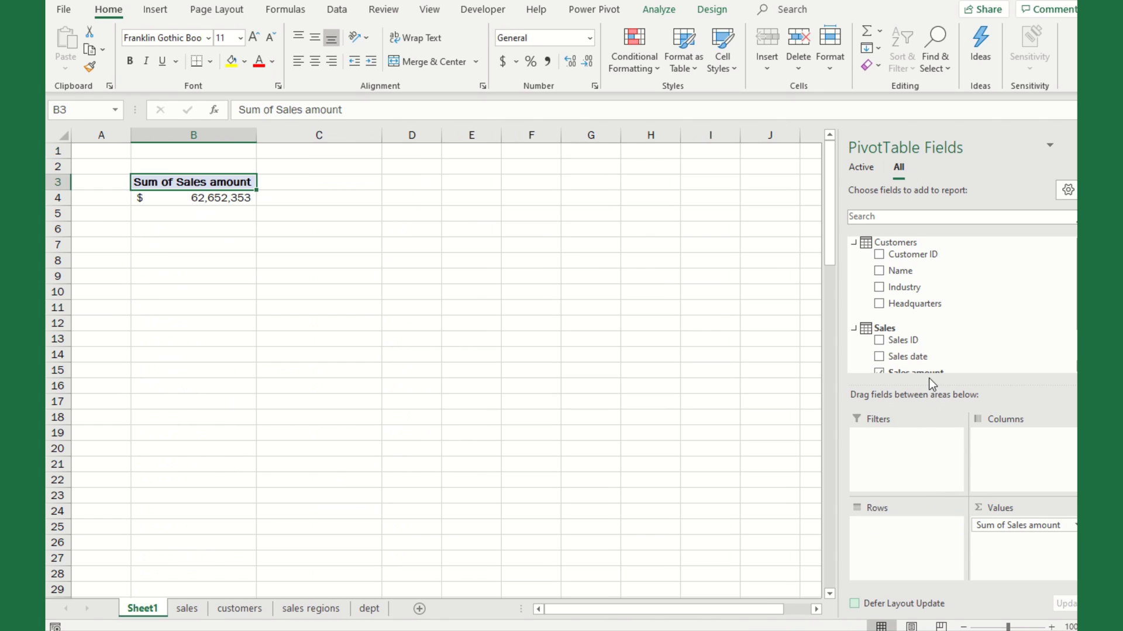
click(879, 304)
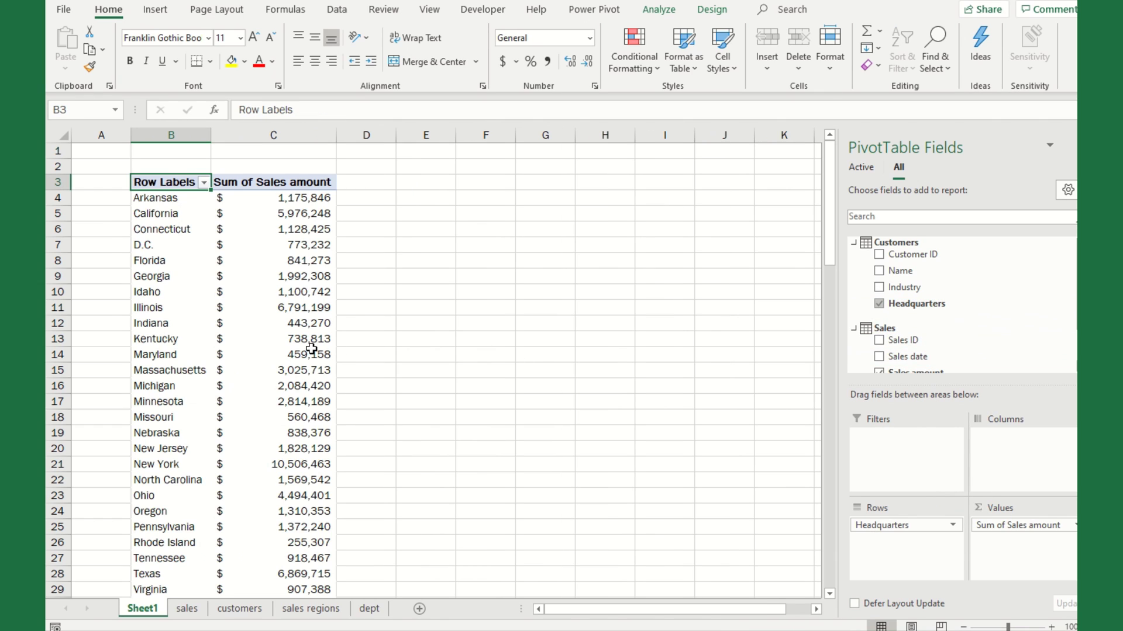
mouse_move(311, 349)
Step: Remove Headquarters from the rows and collapse the Customers and Sales field lists
click(952, 527)
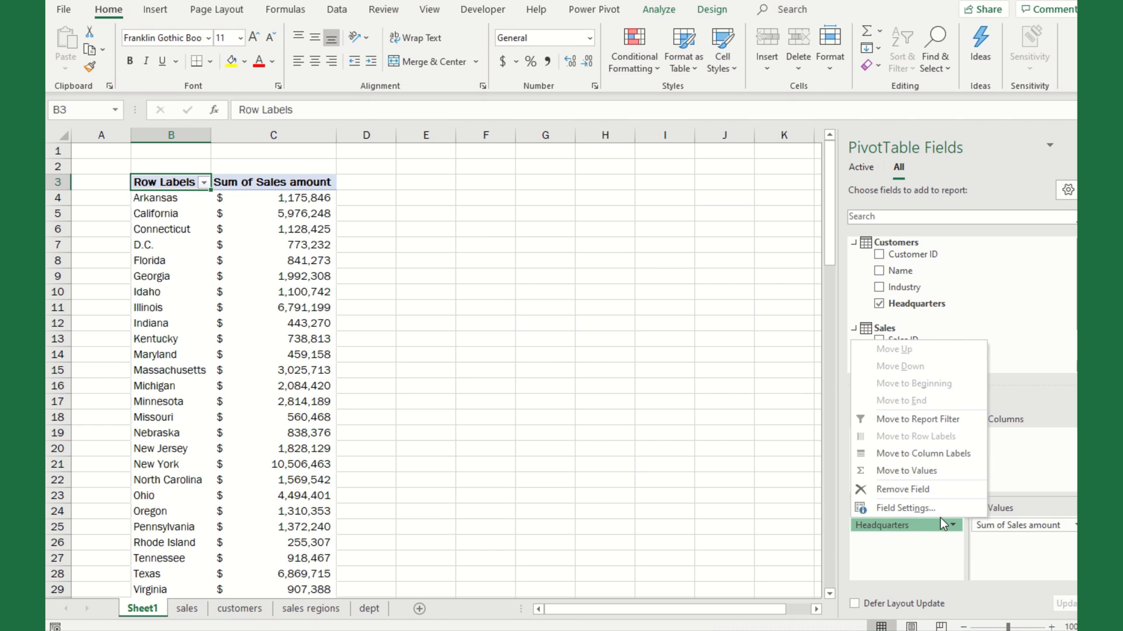
click(931, 491)
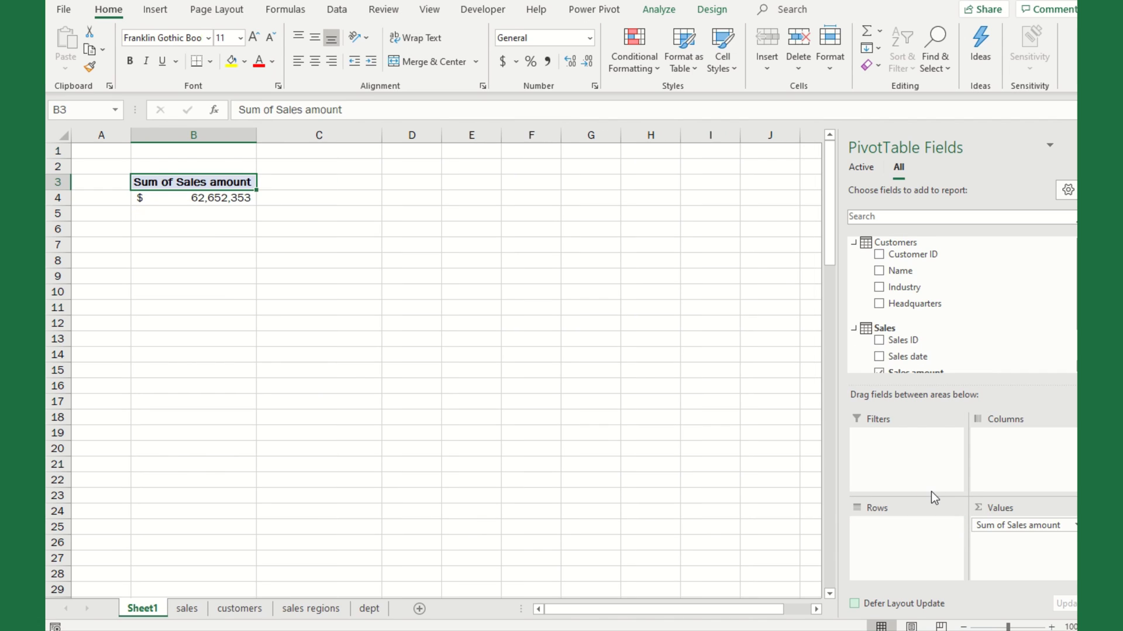
click(853, 243)
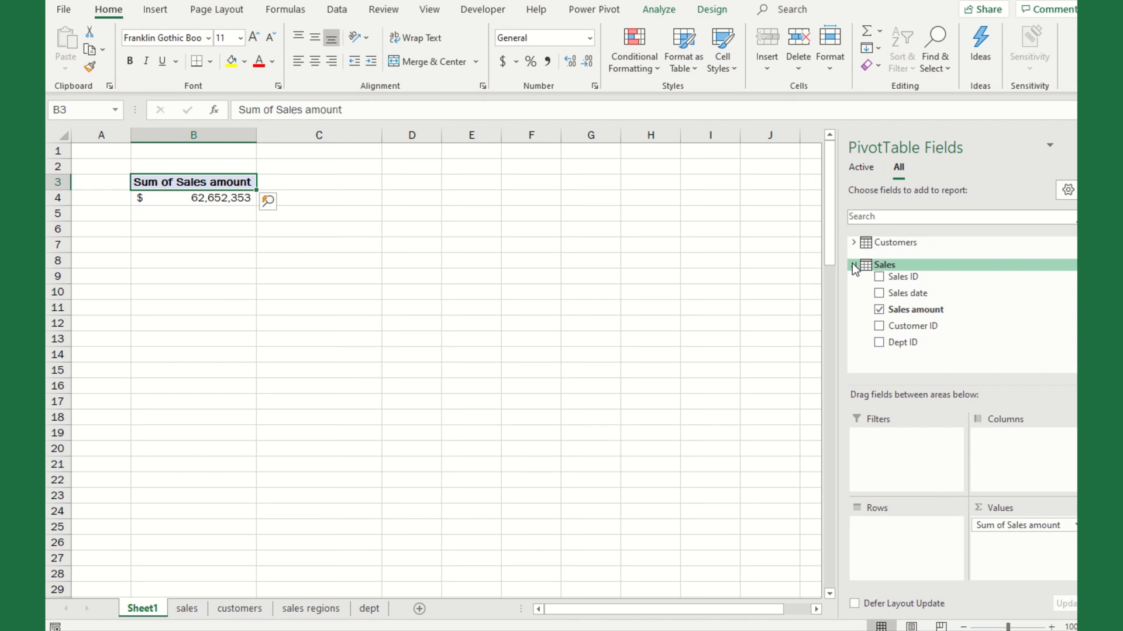
click(853, 265)
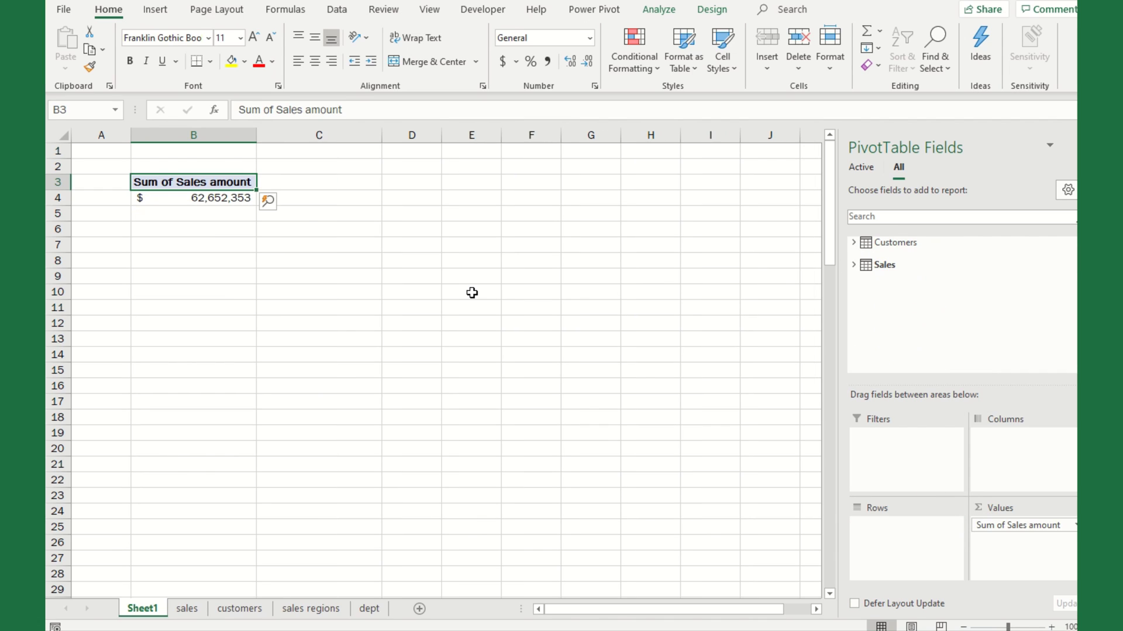
Step: Convert the sales regions sheet's State and Sales region data (A1:B52) into a headed table named Regions
click(303, 611)
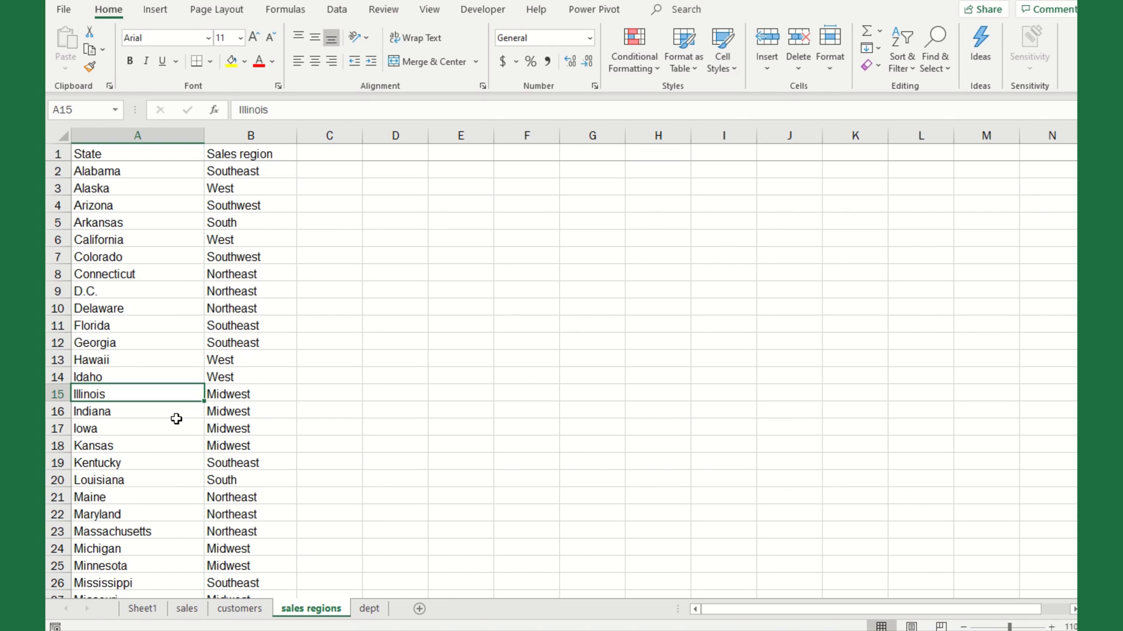
key(ctrl+t)
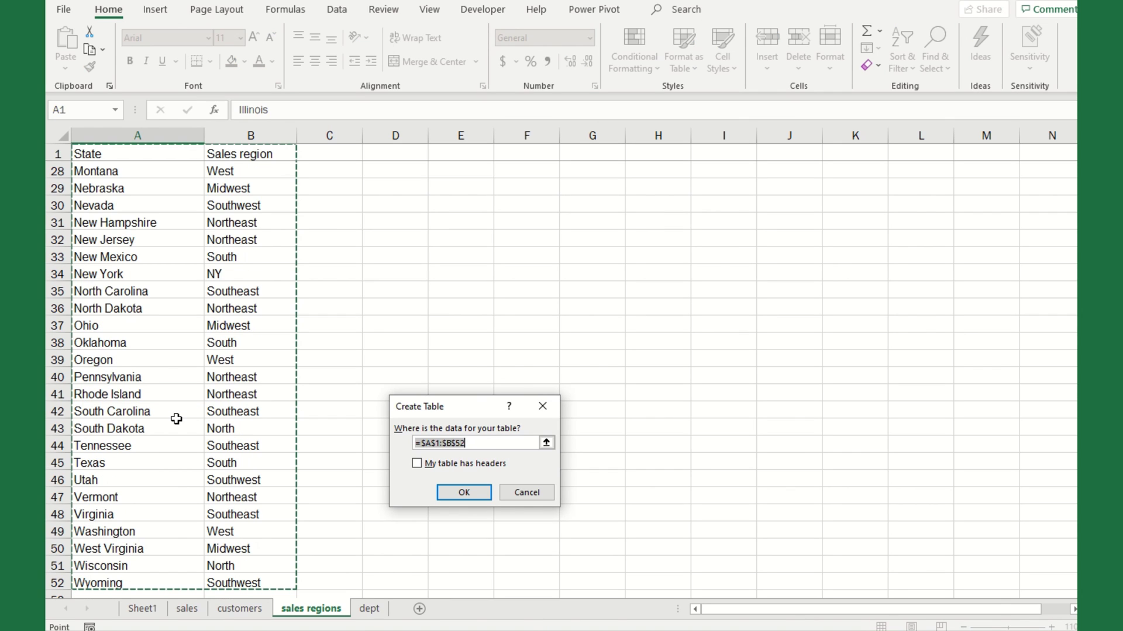
click(416, 464)
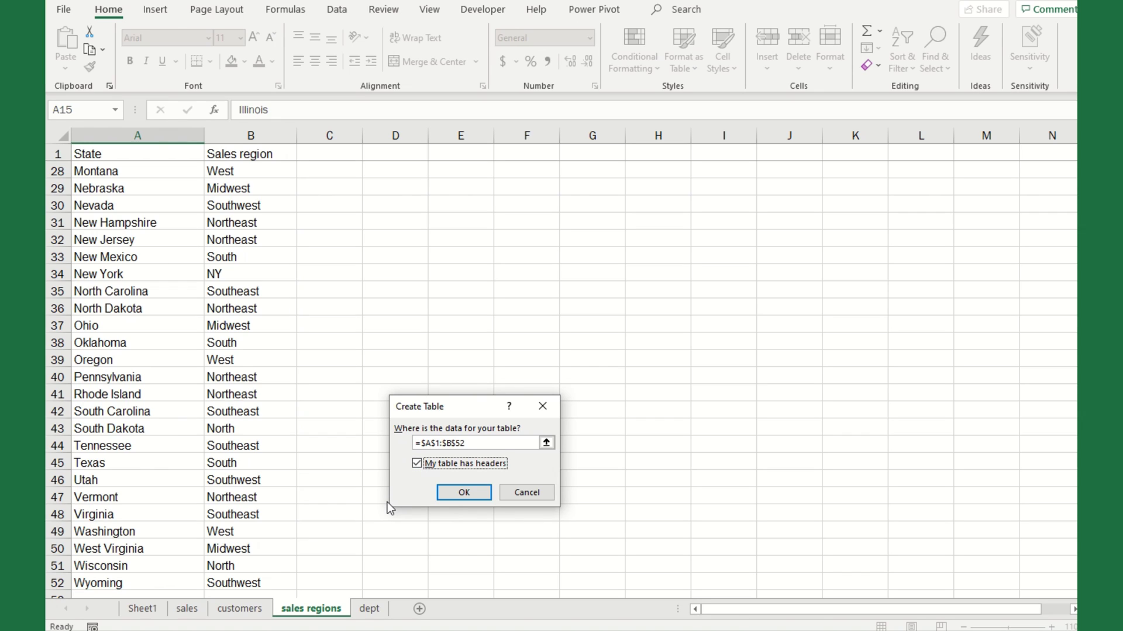
click(457, 494)
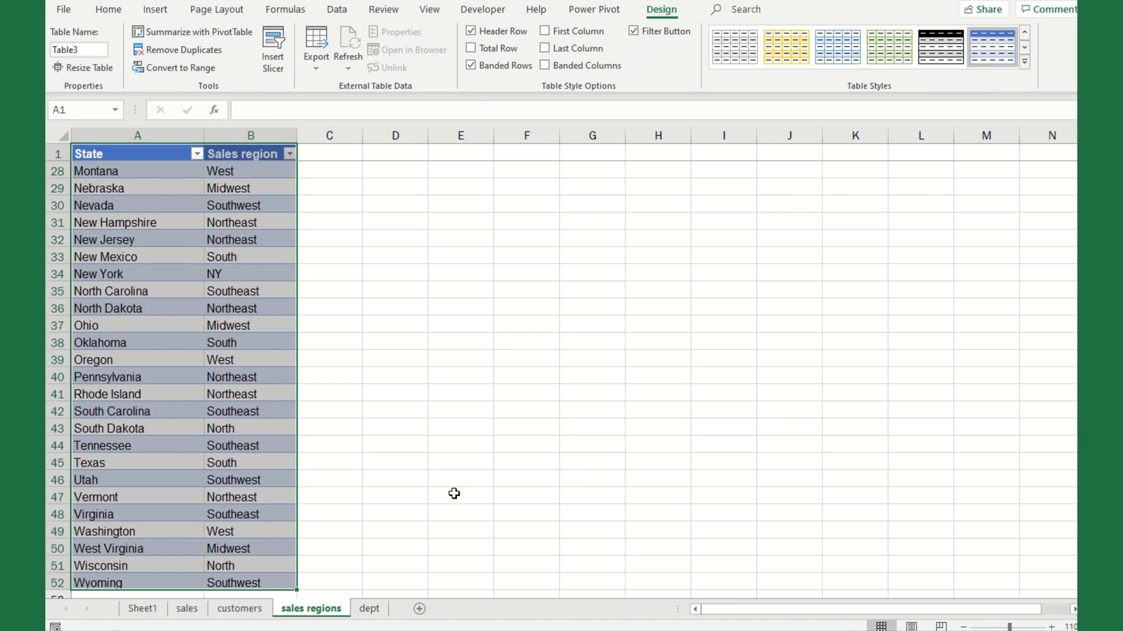
click(103, 51)
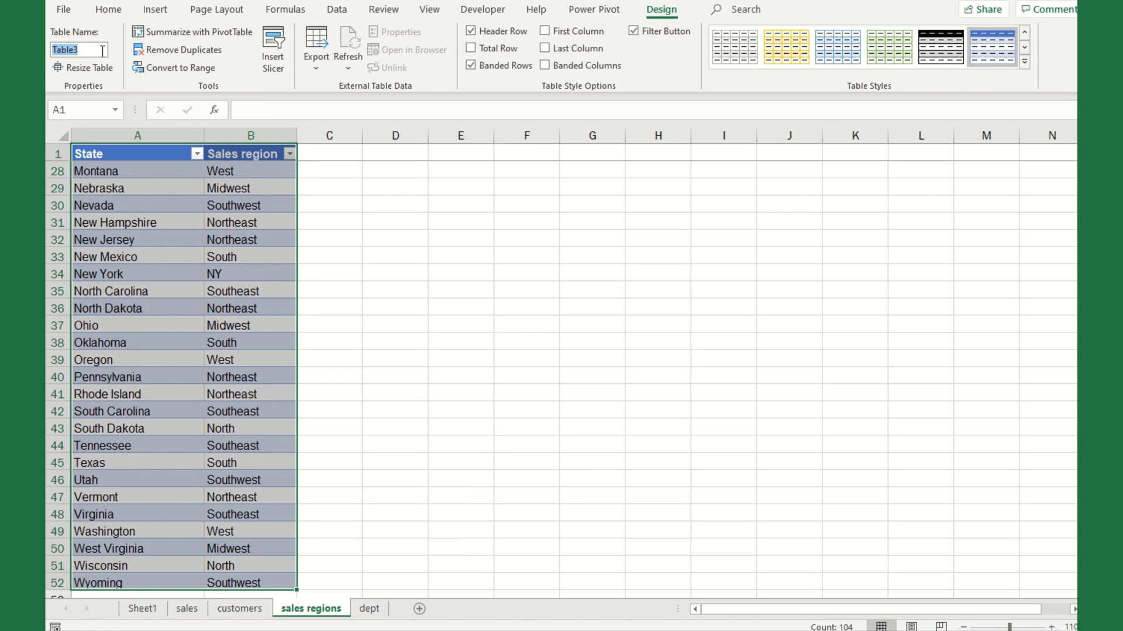
text(Regions)
key(Return)
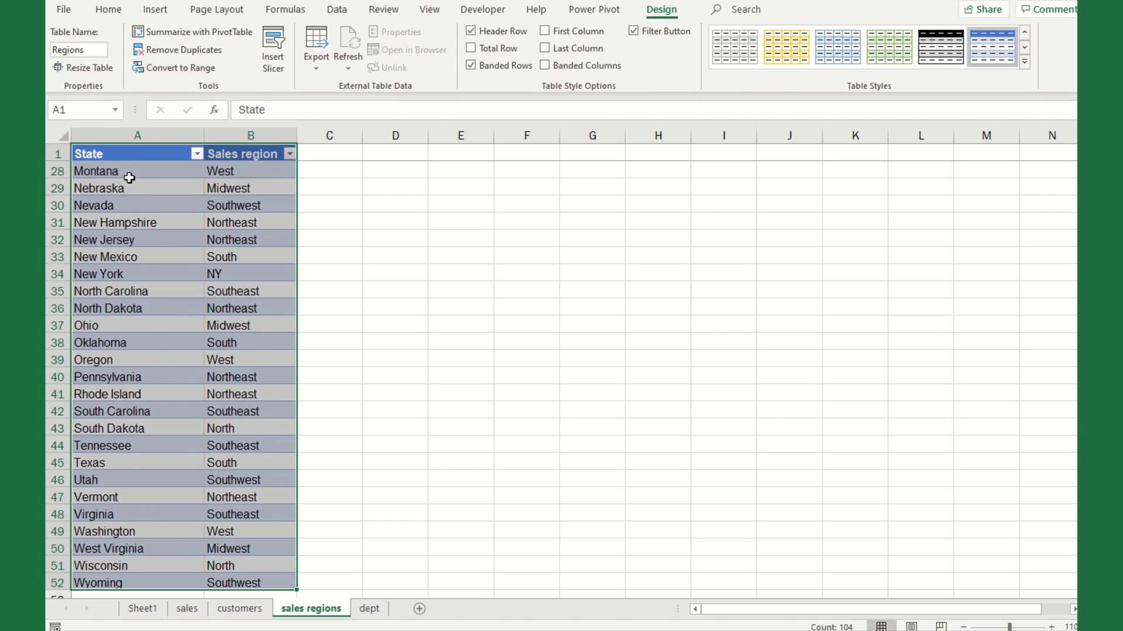
Step: Make the dept sheet's Dept ID and Dept name list (A1:B9) a table named Depts
click(125, 199)
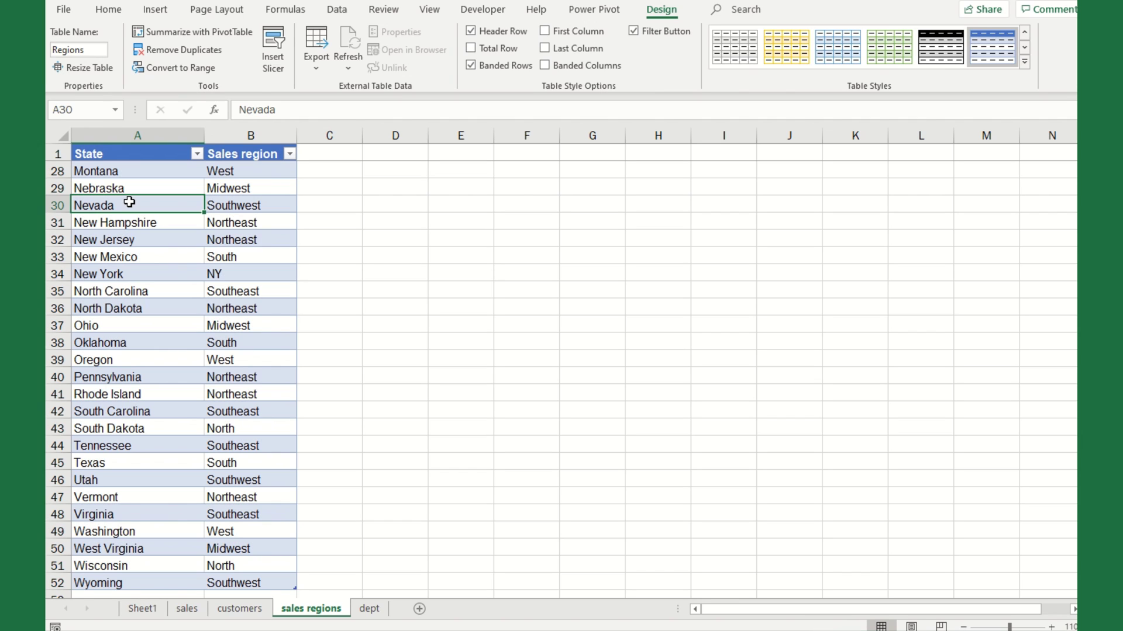
click(376, 616)
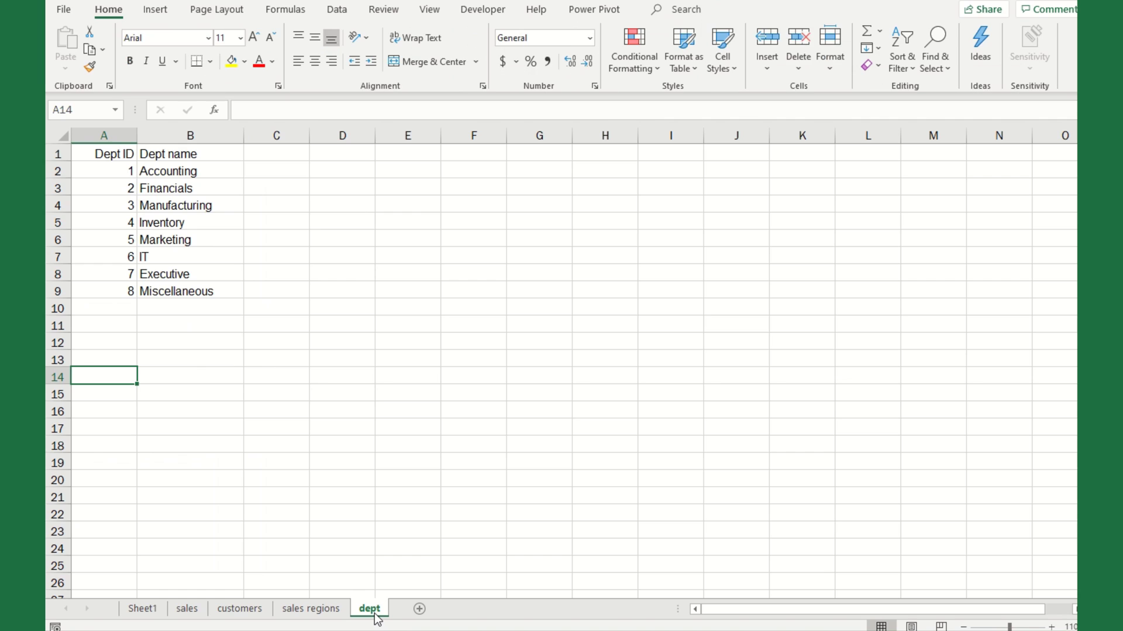
click(124, 187)
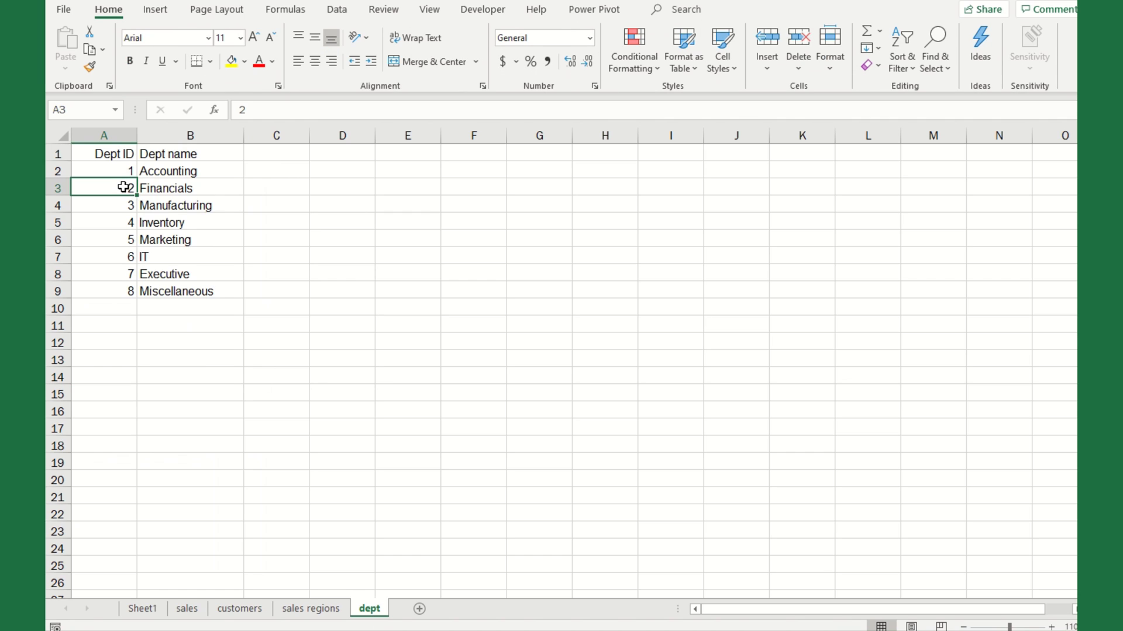
key(ctrl+t)
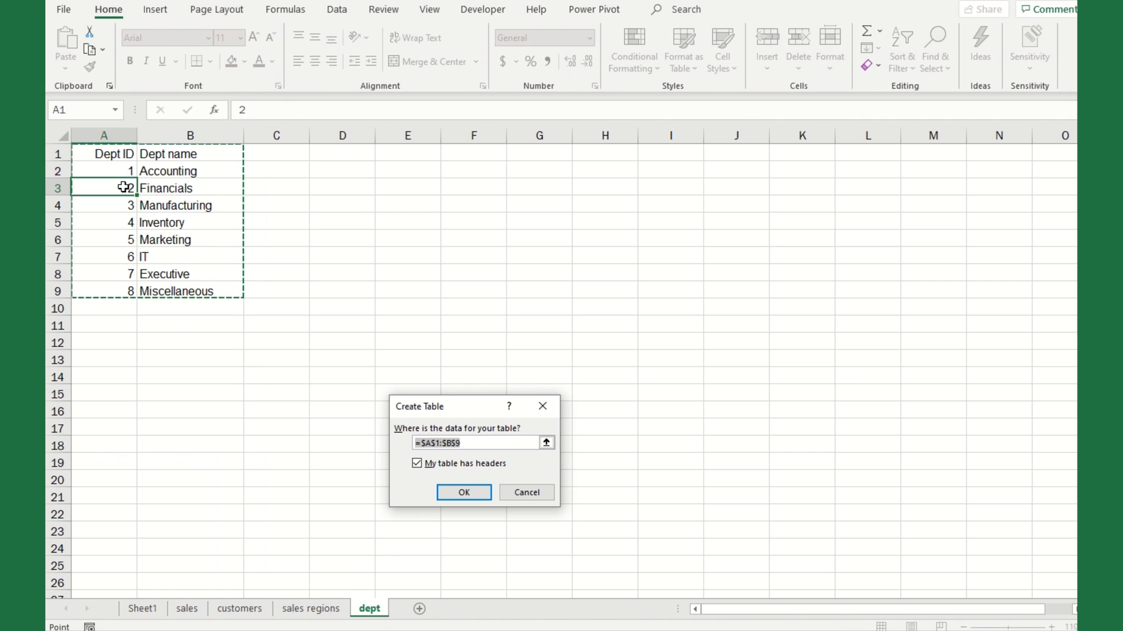
click(461, 497)
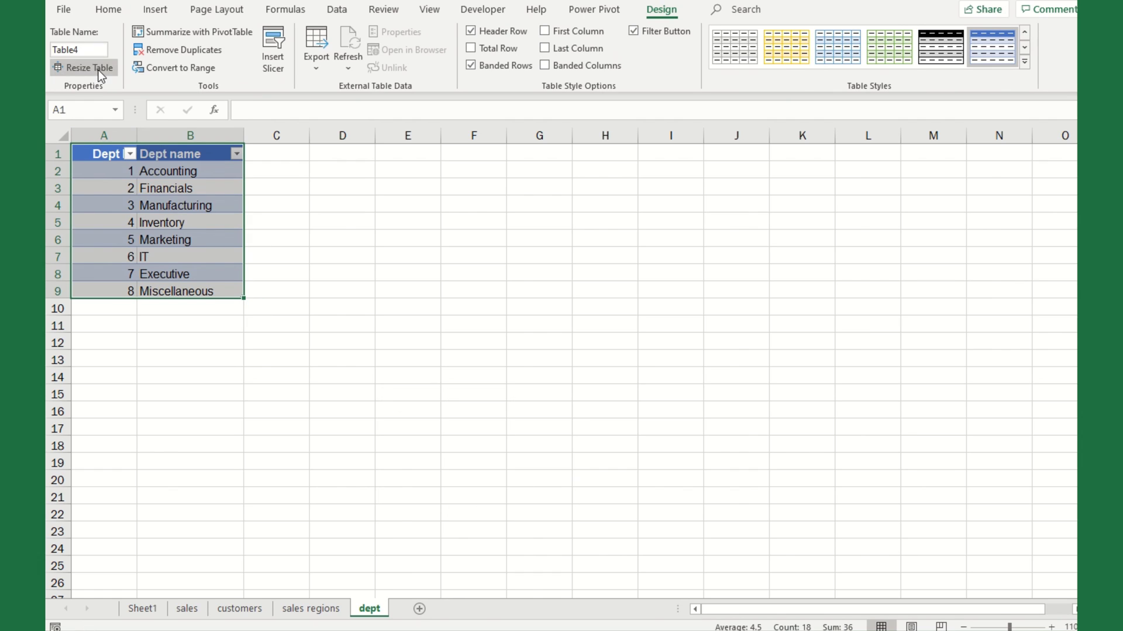
double_click(88, 49)
text(Depts)
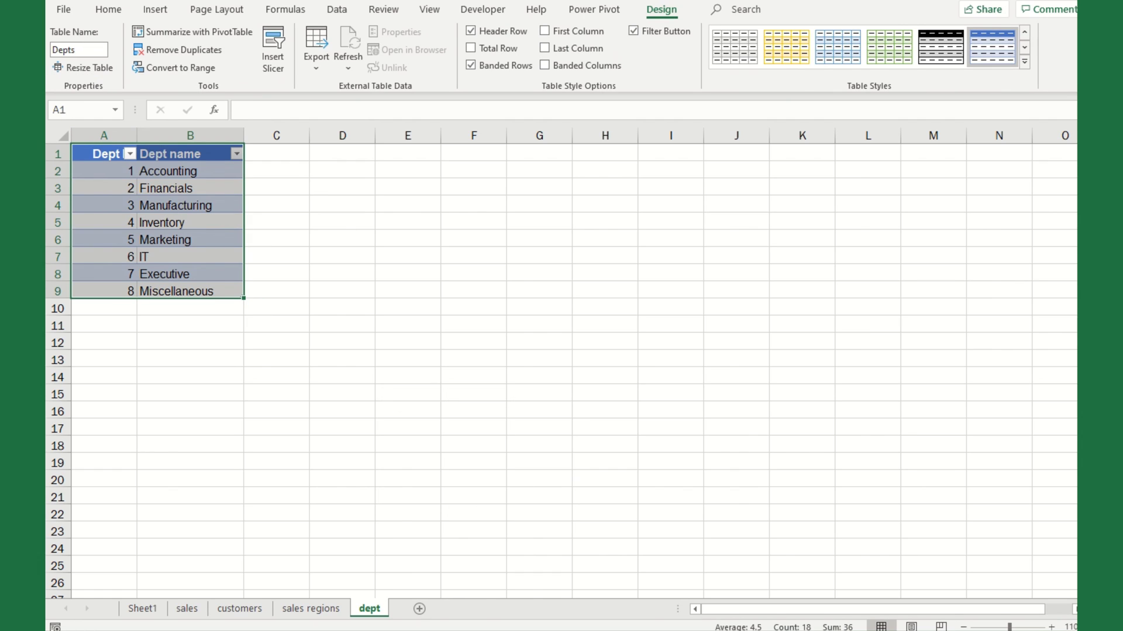
key(Return)
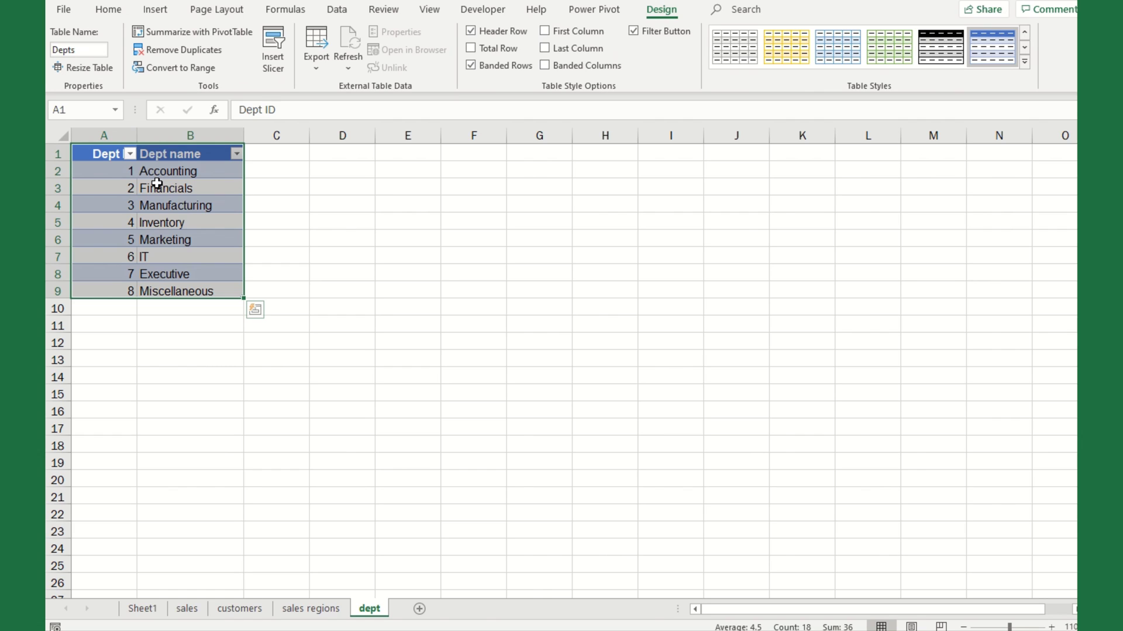
Step: Add the Depts table, then the Regions table, to the Power Pivot data model
click(133, 204)
click(595, 12)
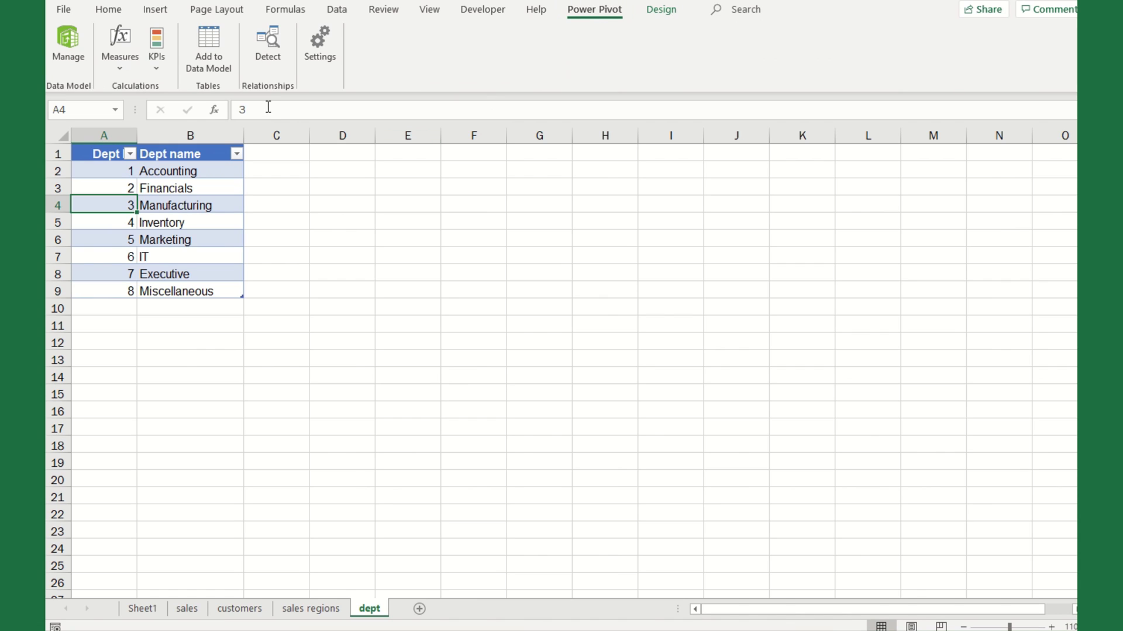
click(216, 40)
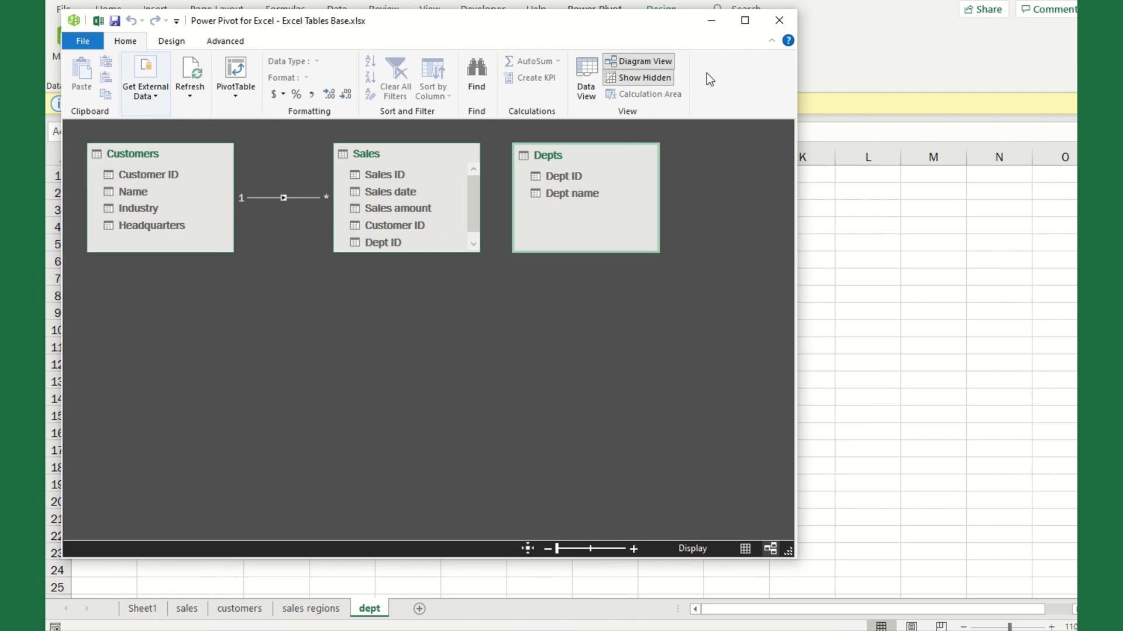
click(778, 21)
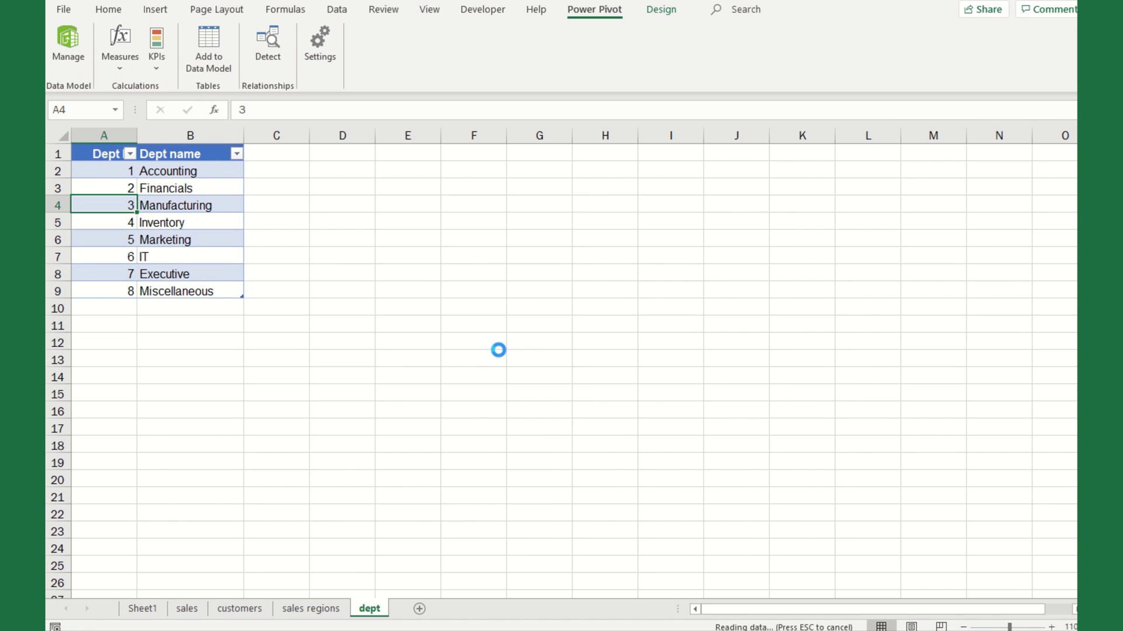
click(308, 610)
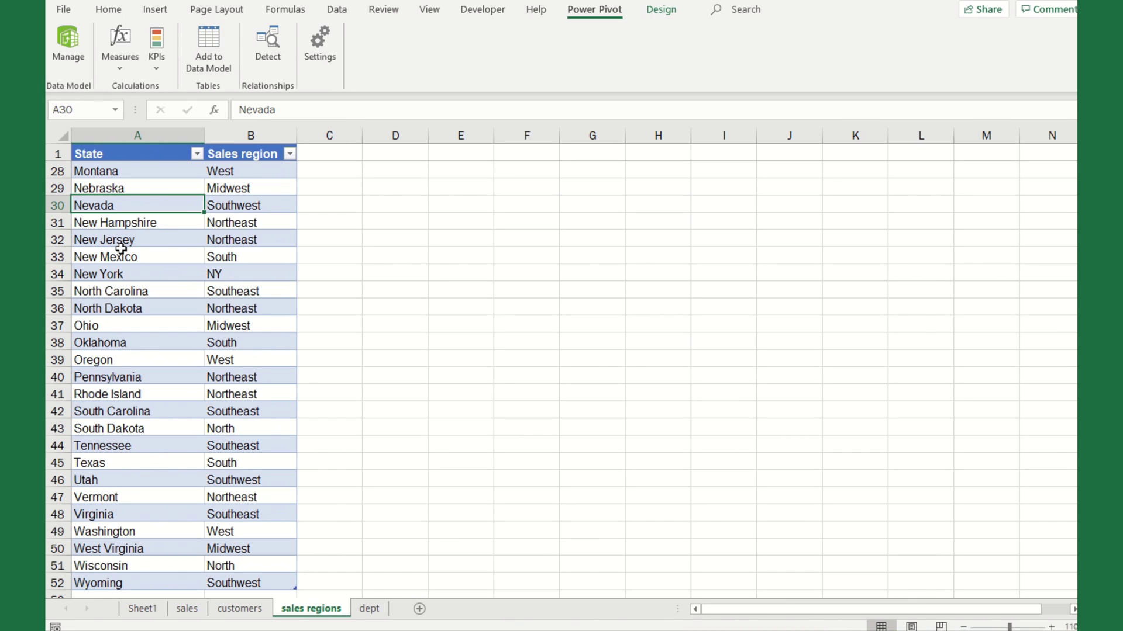
click(207, 38)
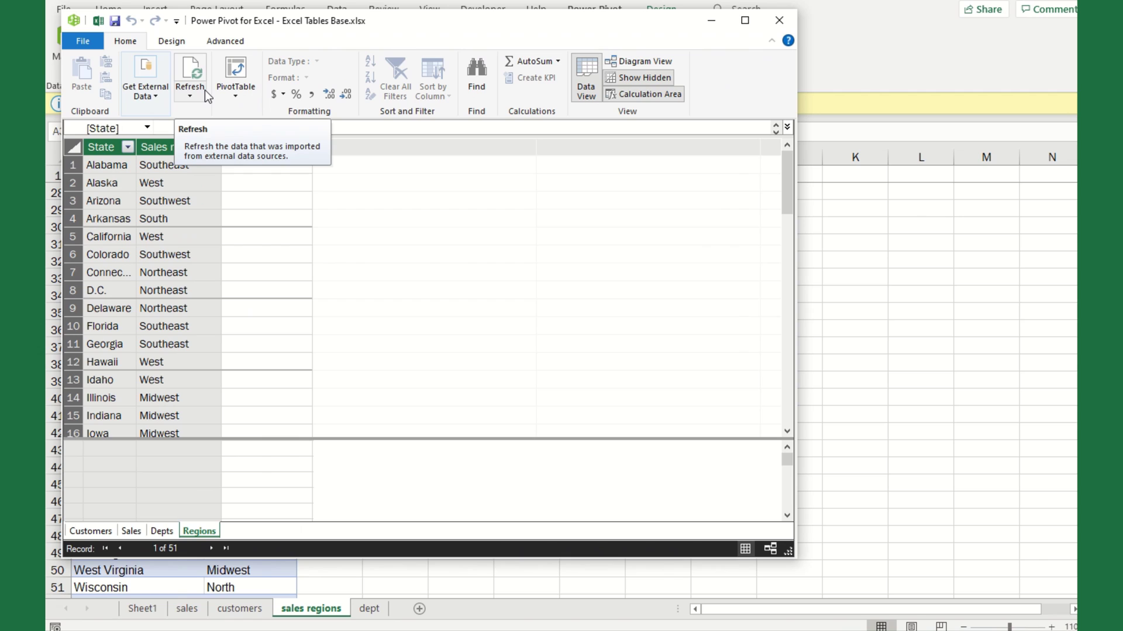
Step: Show the data model in Diagram View, placing Depts lower left and Regions in the centre
click(625, 59)
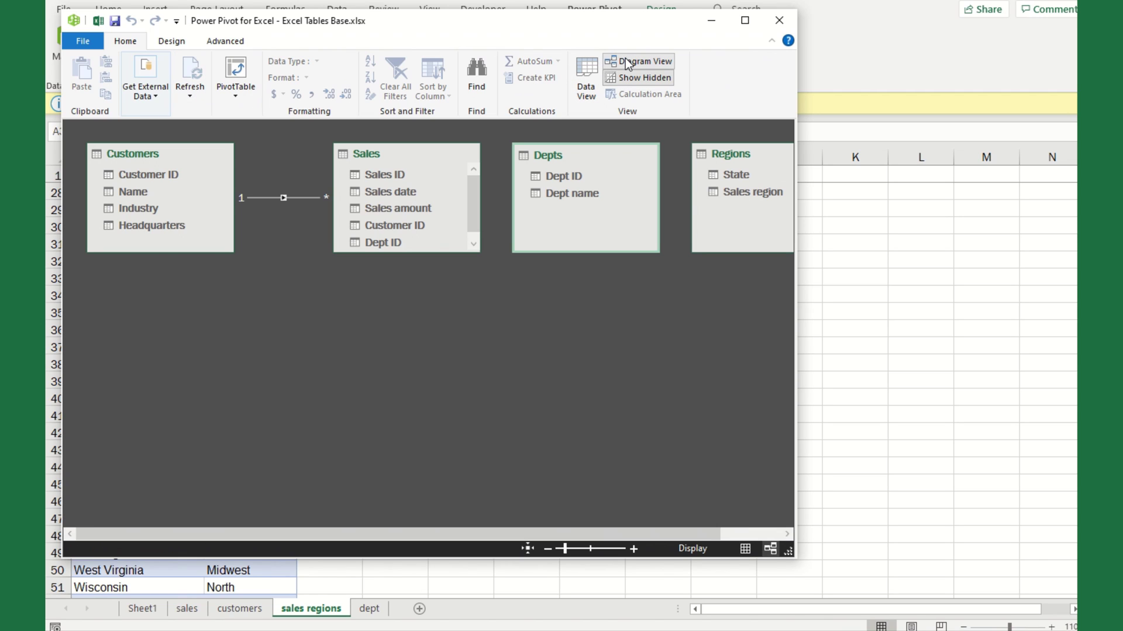
drag(561, 159, 173, 348)
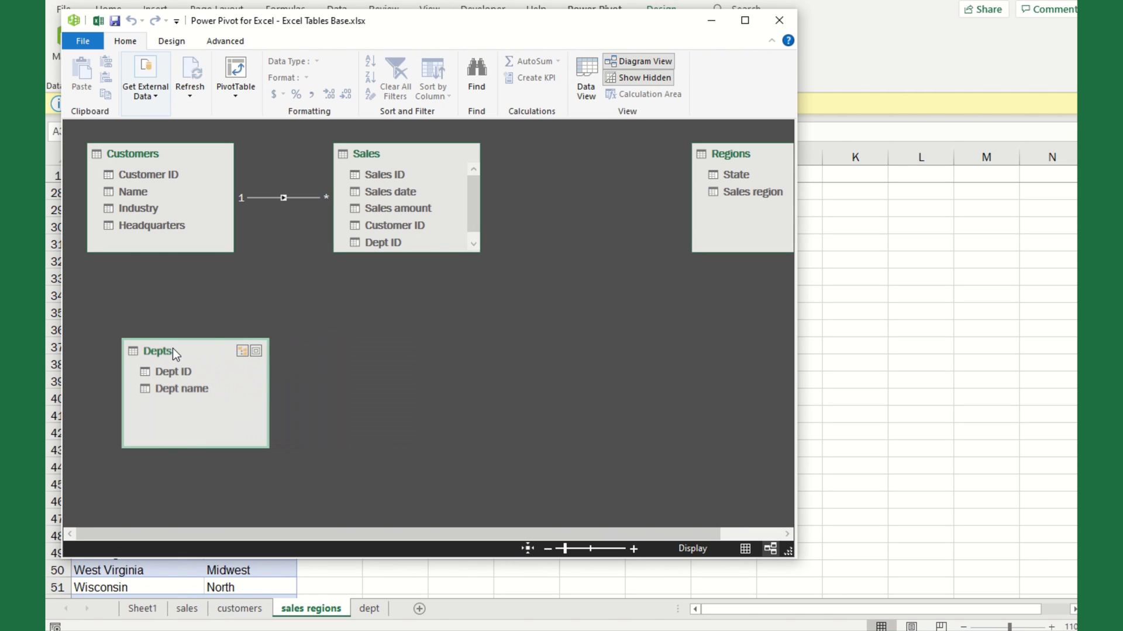
drag(742, 152, 423, 325)
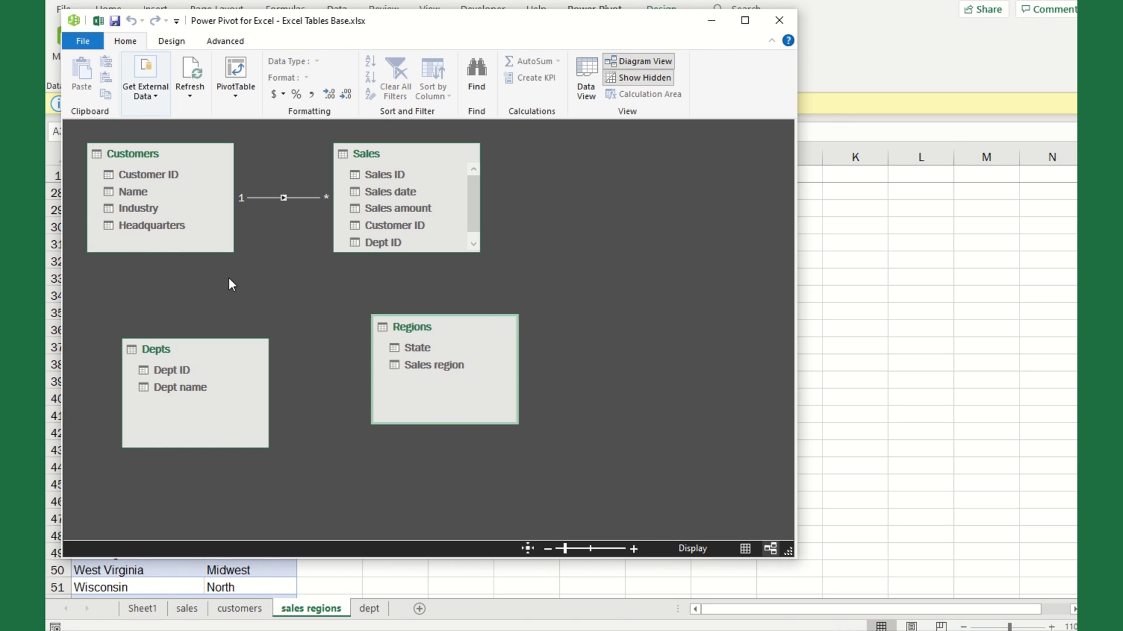
Step: Link Regions' State column to Customers' Headquarters column as a relationship
click(153, 230)
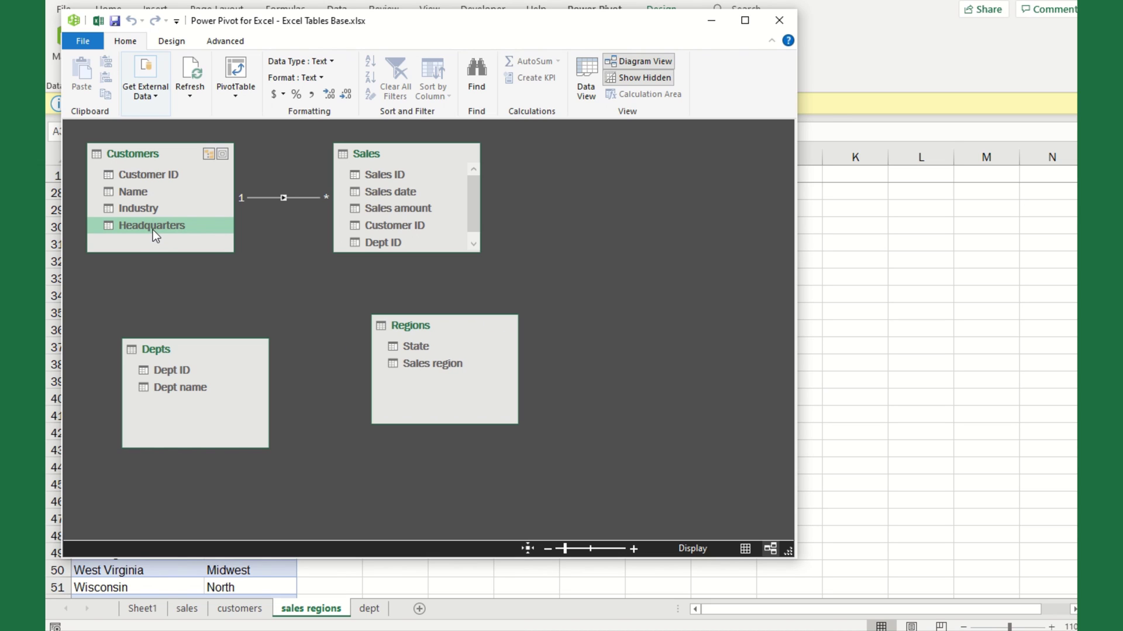
click(410, 347)
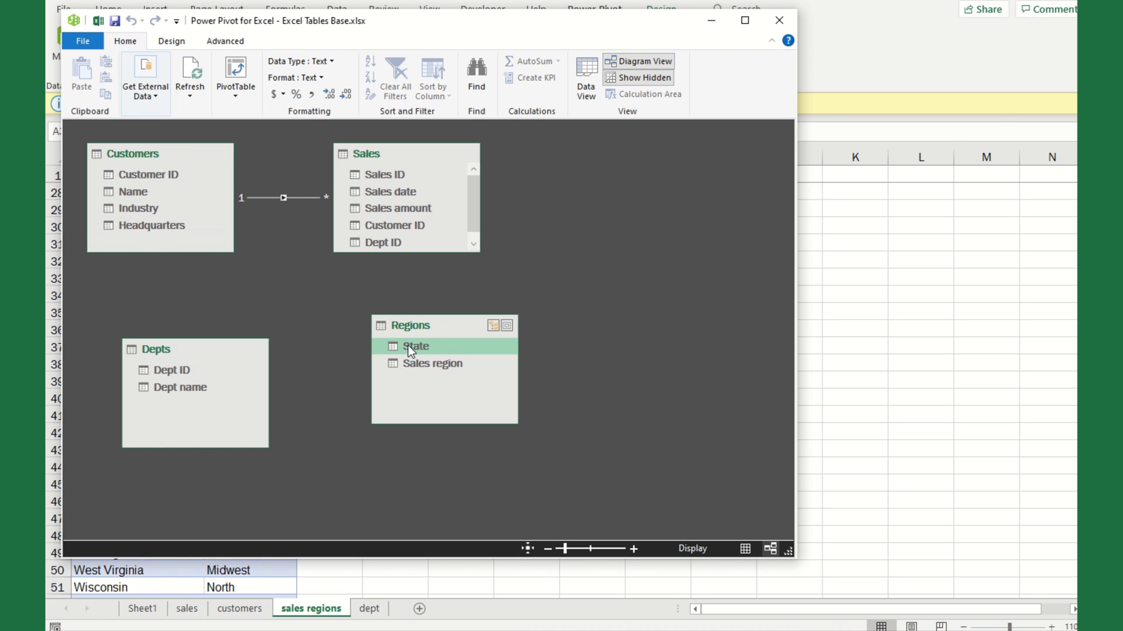
drag(408, 345, 177, 226)
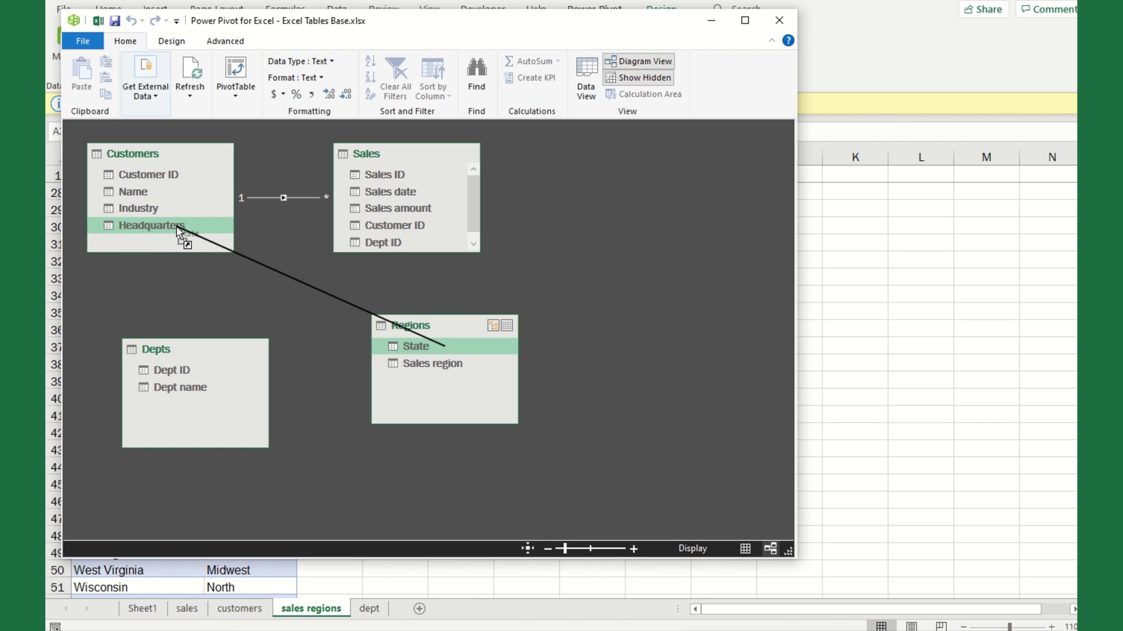
drag(177, 227, 177, 227)
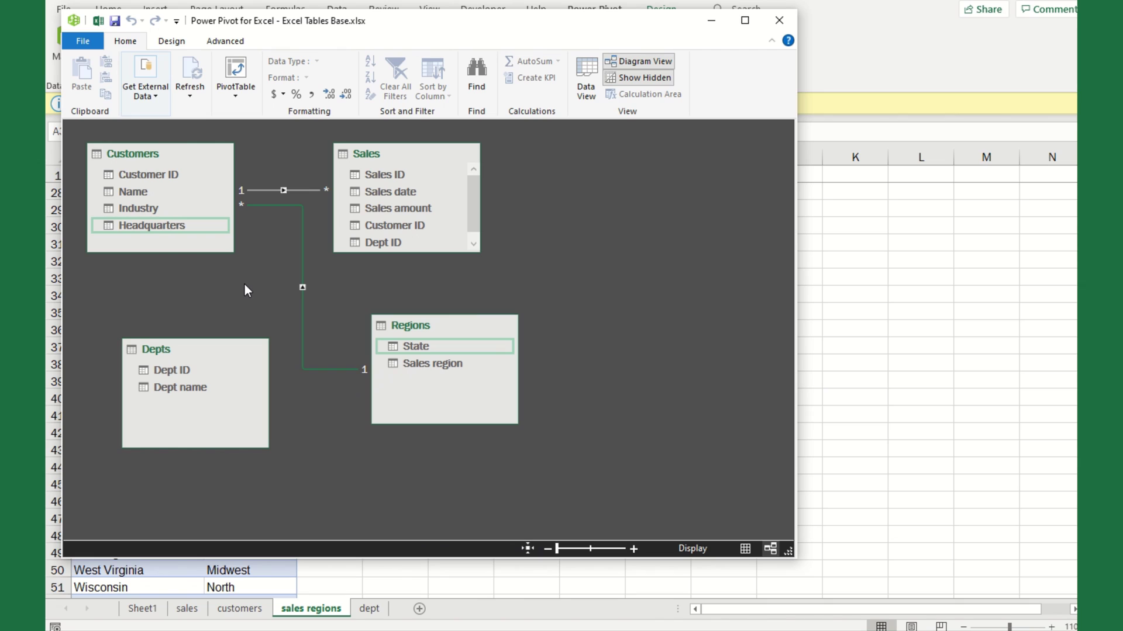
Step: Link Depts' Dept ID to Sales' Dept ID, then center Sales with Regions below Customers and Depts on the right
click(166, 372)
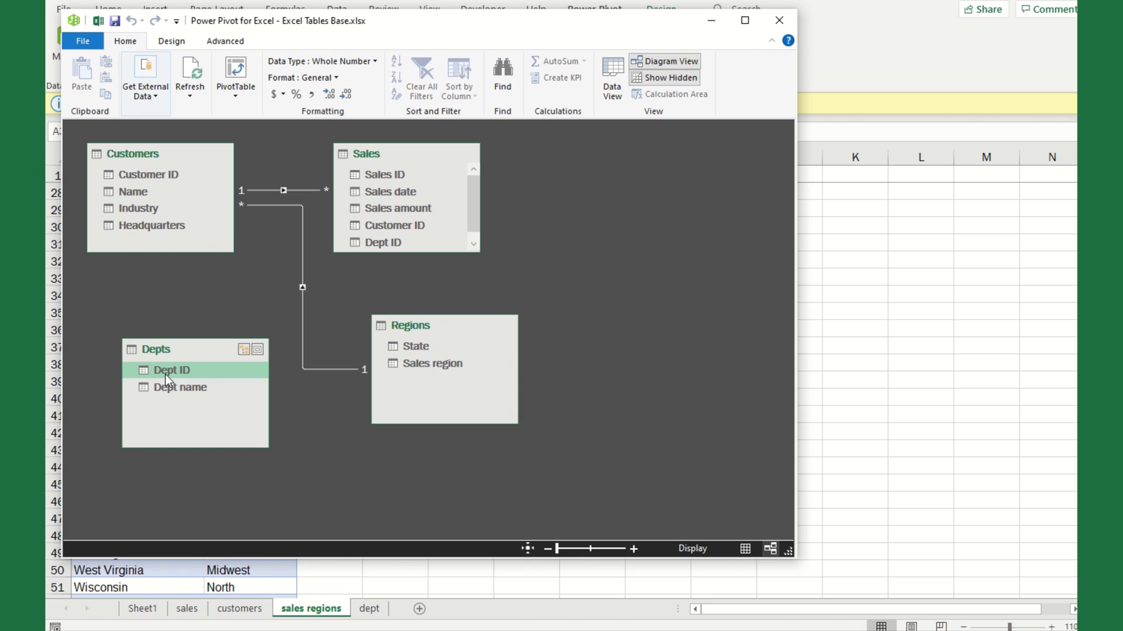
drag(166, 374, 383, 238)
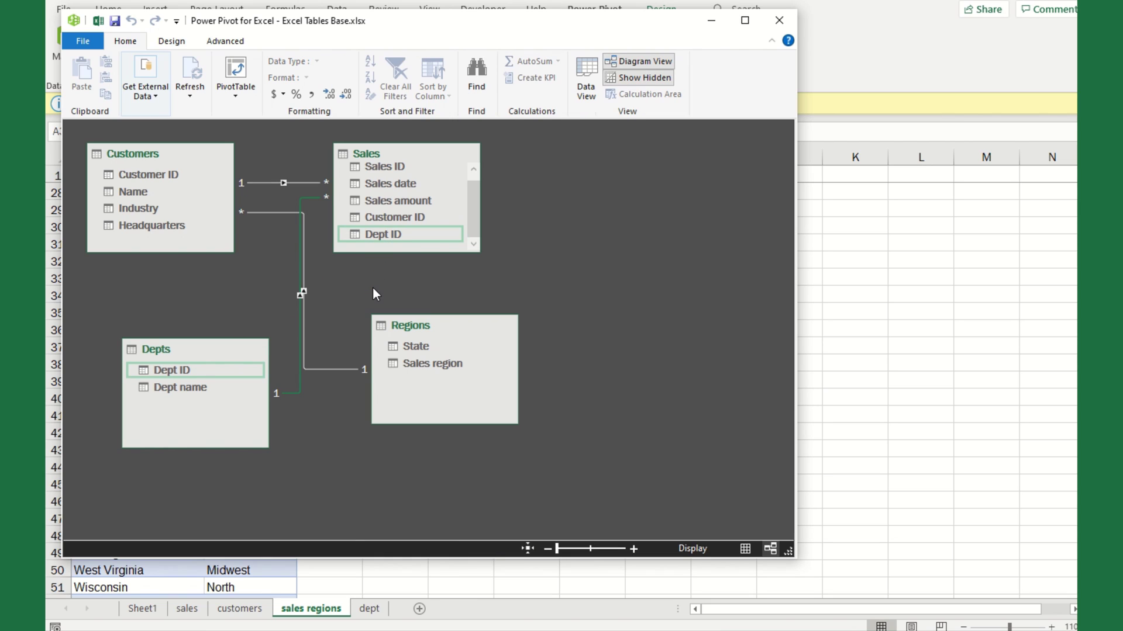
mouse_move(419, 178)
drag(403, 151, 523, 156)
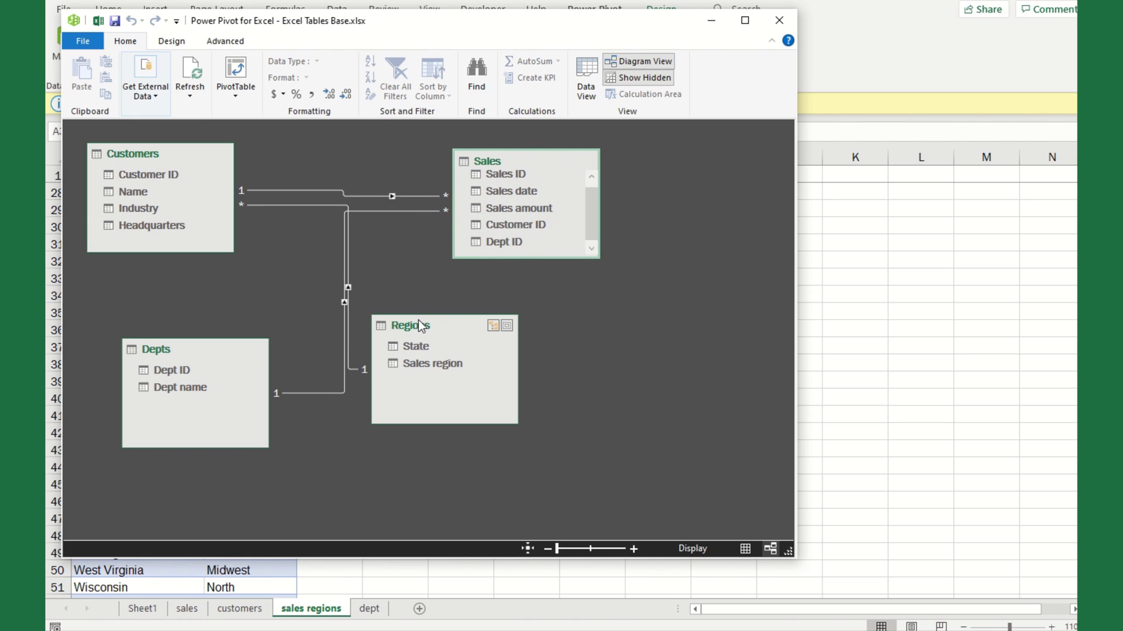
drag(415, 320, 490, 381)
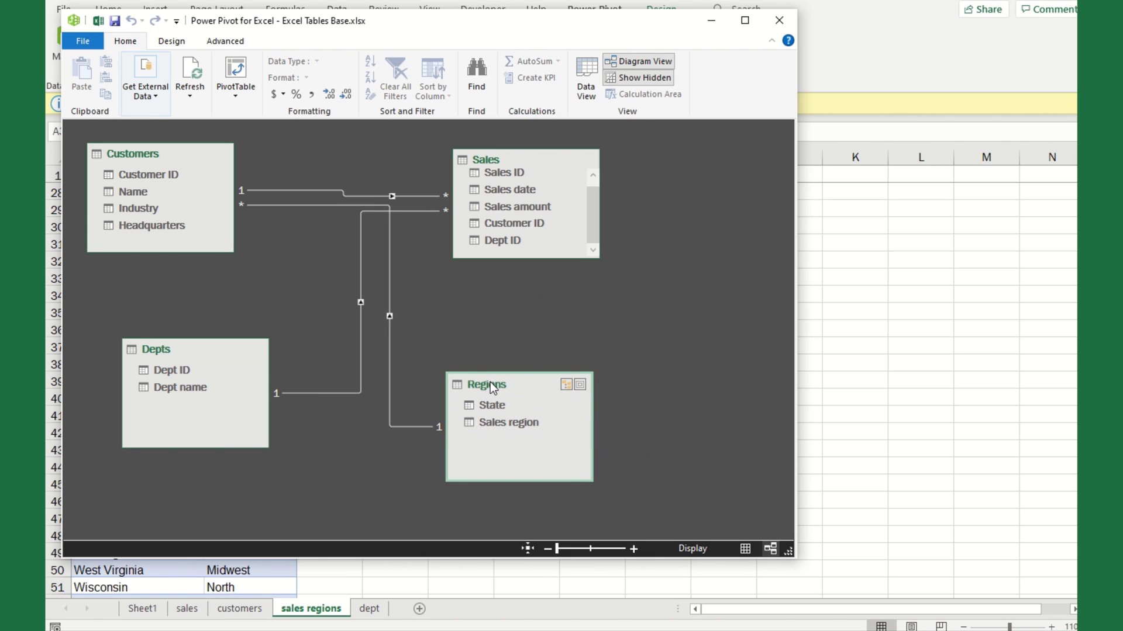
drag(201, 352, 690, 342)
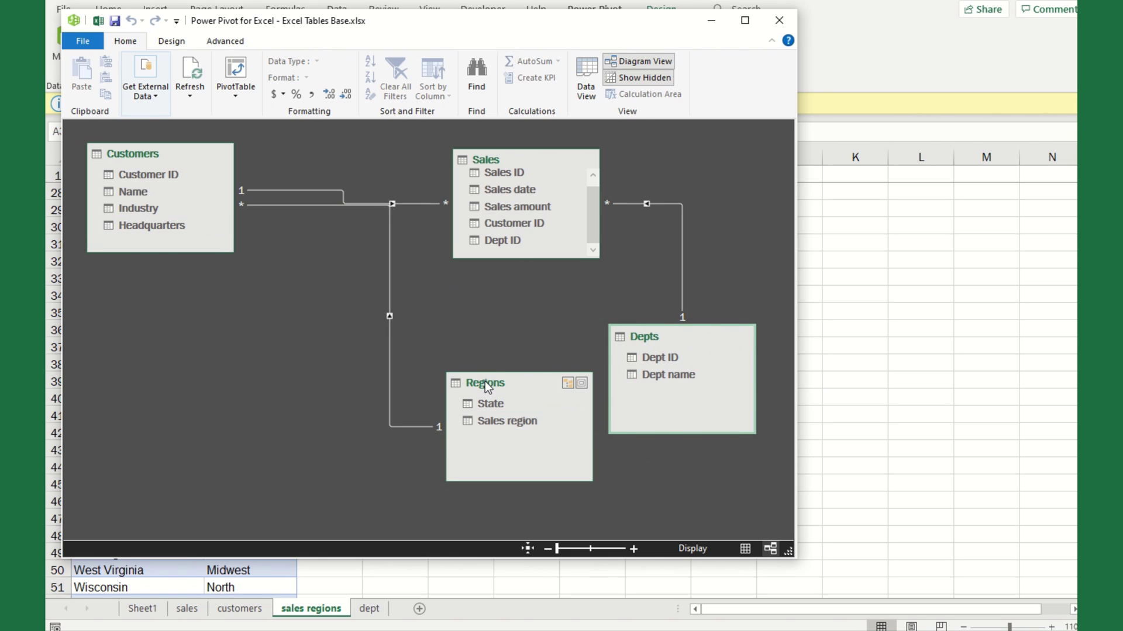
drag(485, 381, 149, 373)
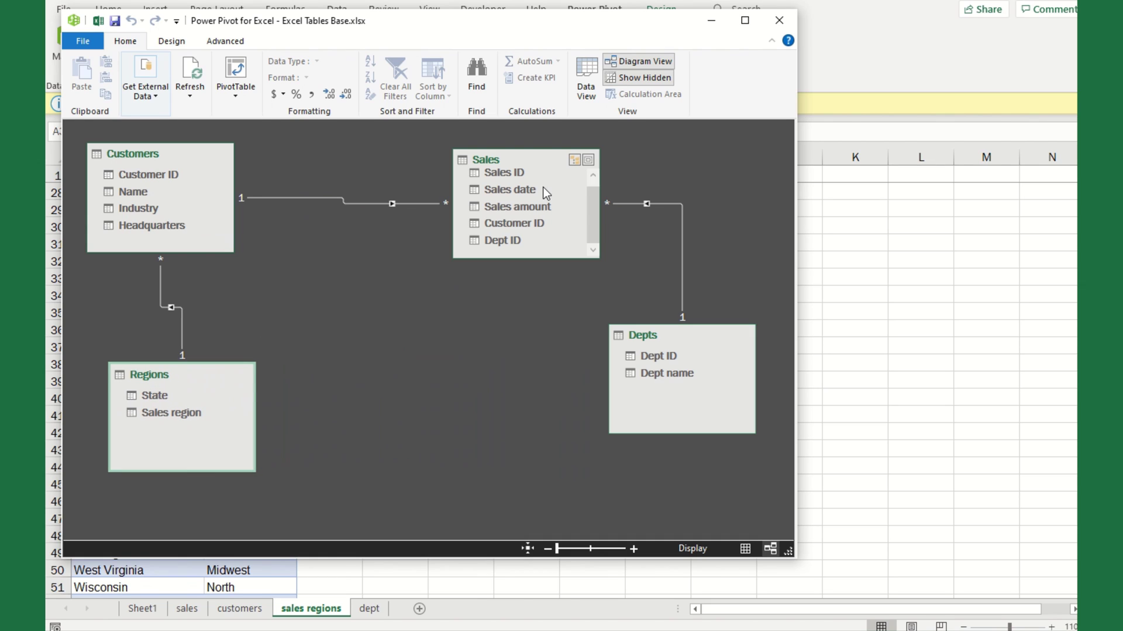
drag(531, 155, 440, 220)
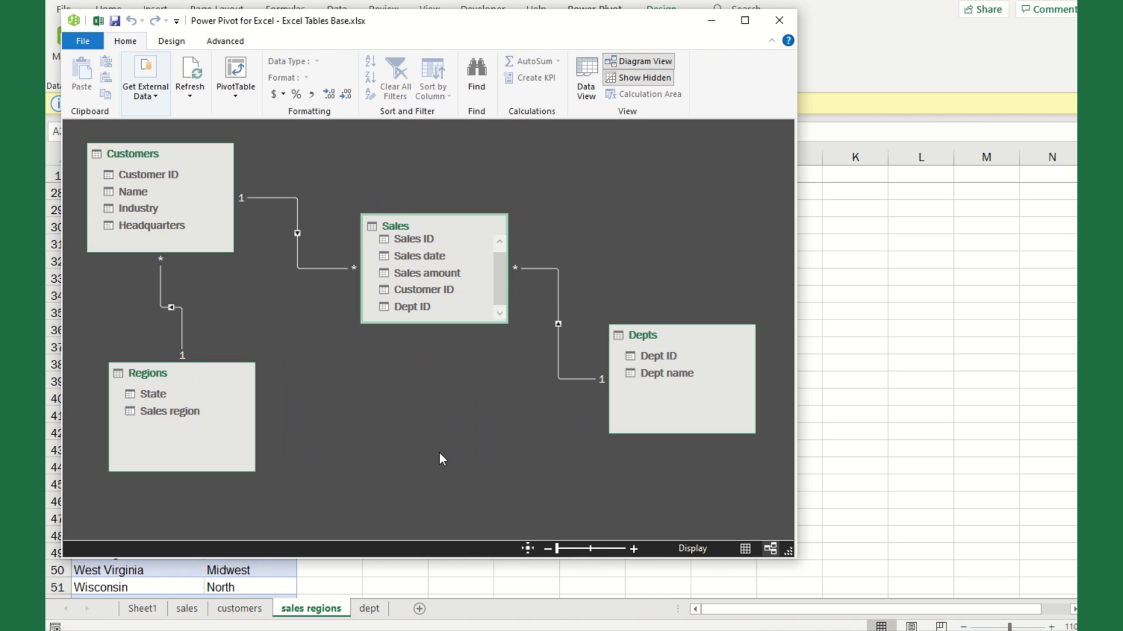
Step: Return to the Sheet1 pivot table and expand the Regions table's fields
click(149, 611)
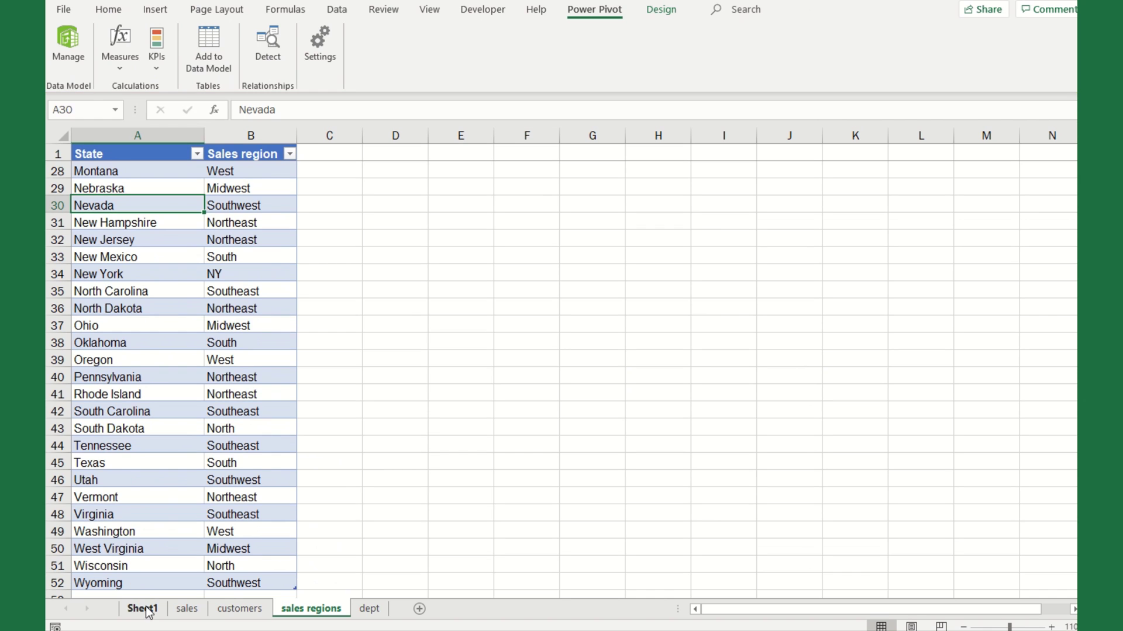
click(148, 612)
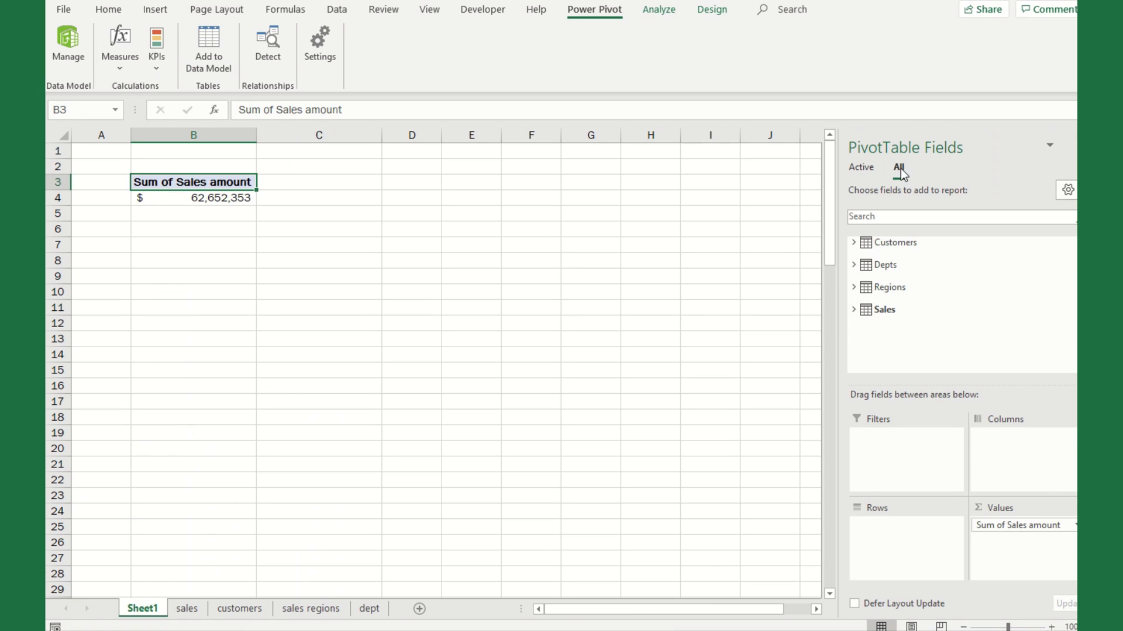
click(853, 265)
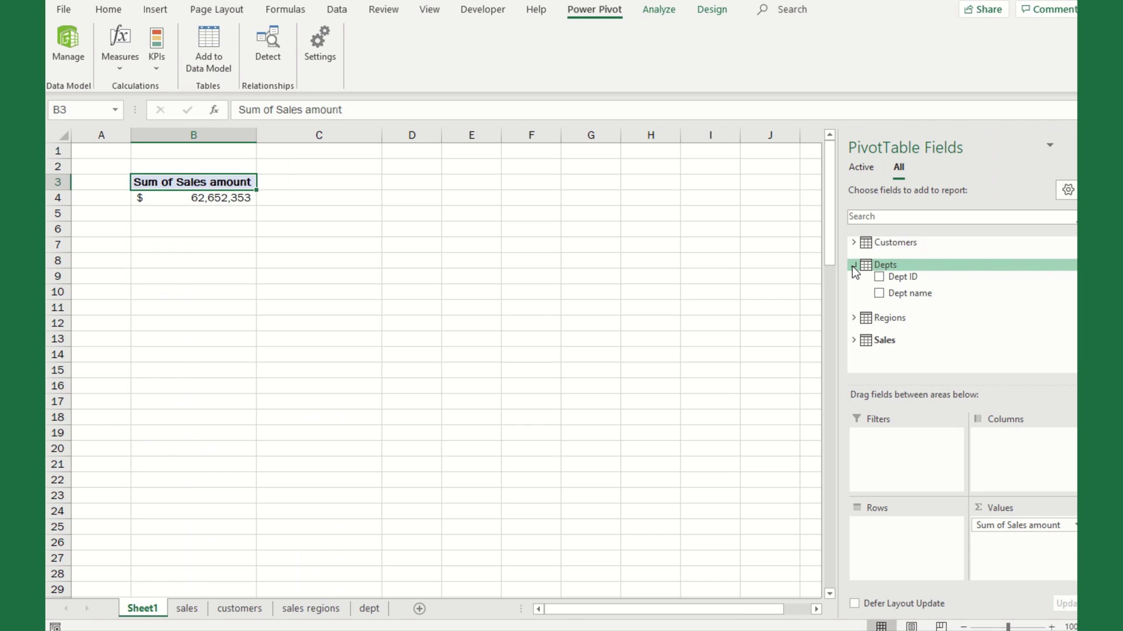
click(852, 266)
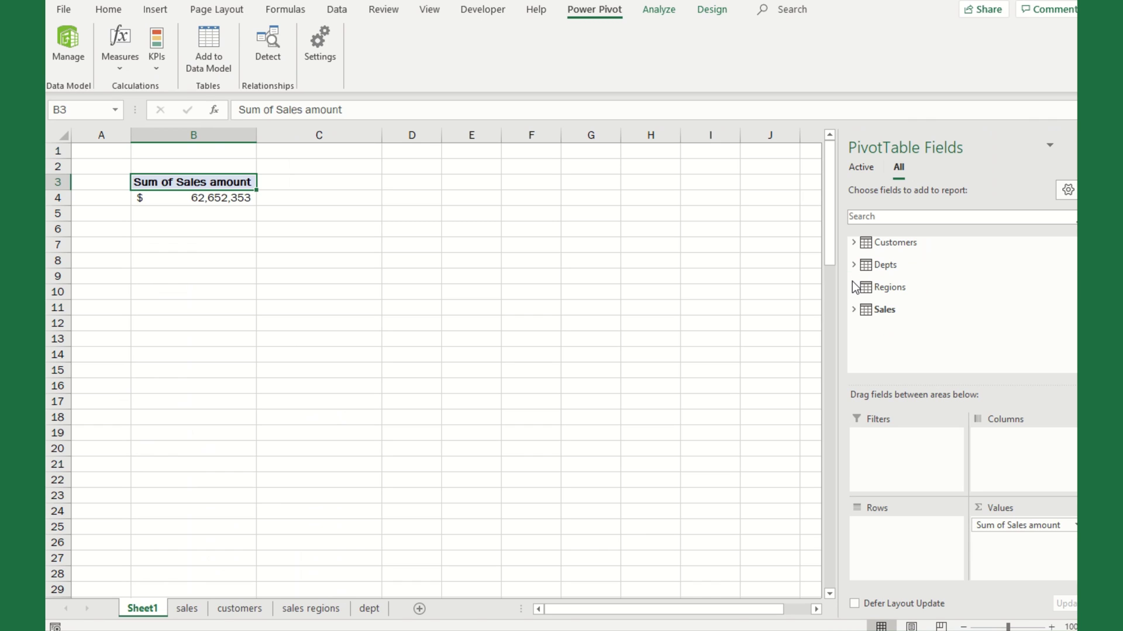
click(852, 287)
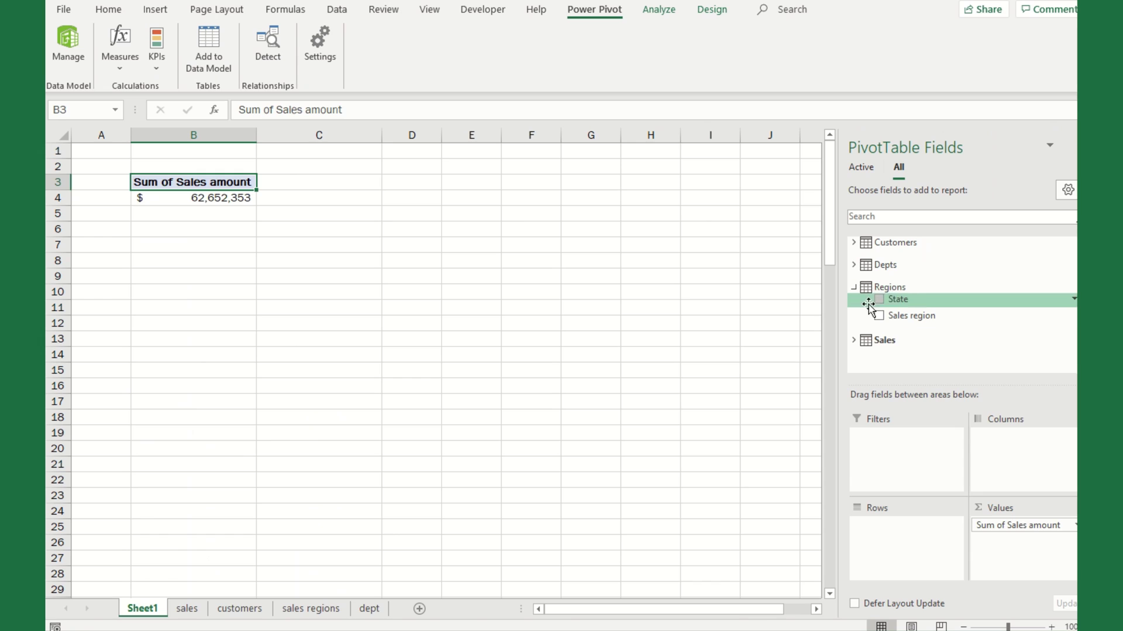
Step: Add Sales region as pivot rows, remove it again, and collapse Regions
drag(894, 316, 880, 529)
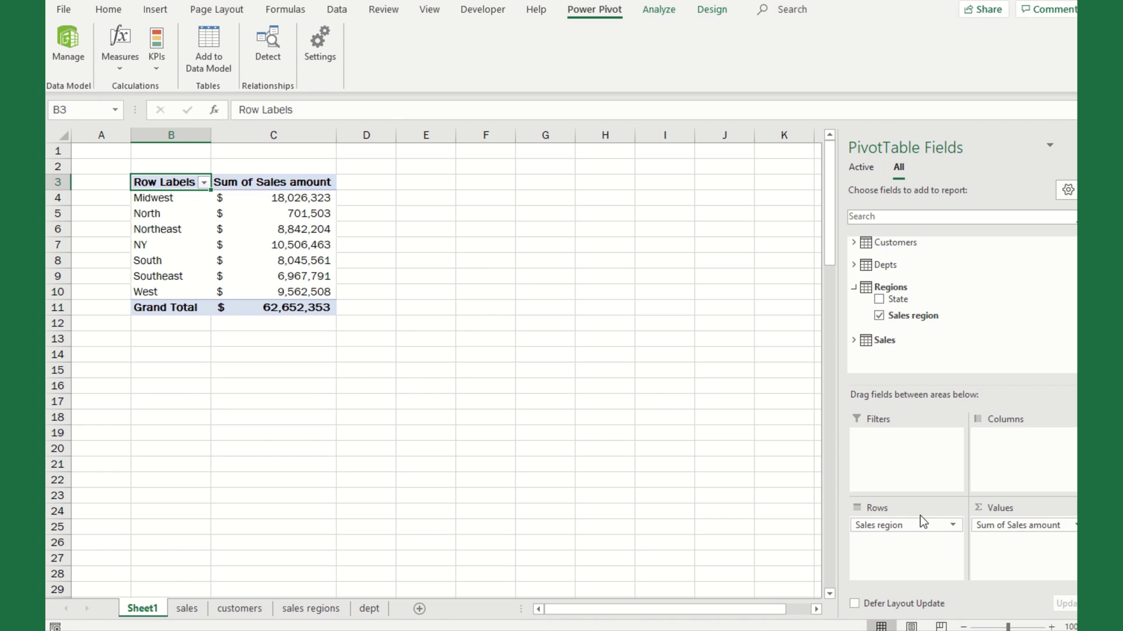
click(954, 527)
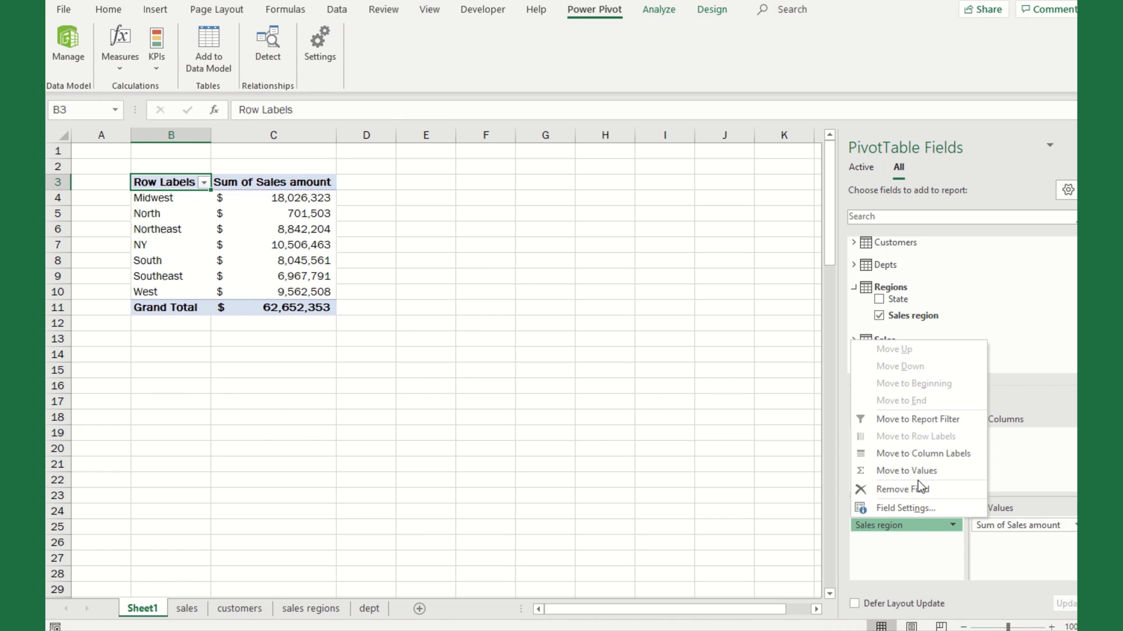
click(920, 483)
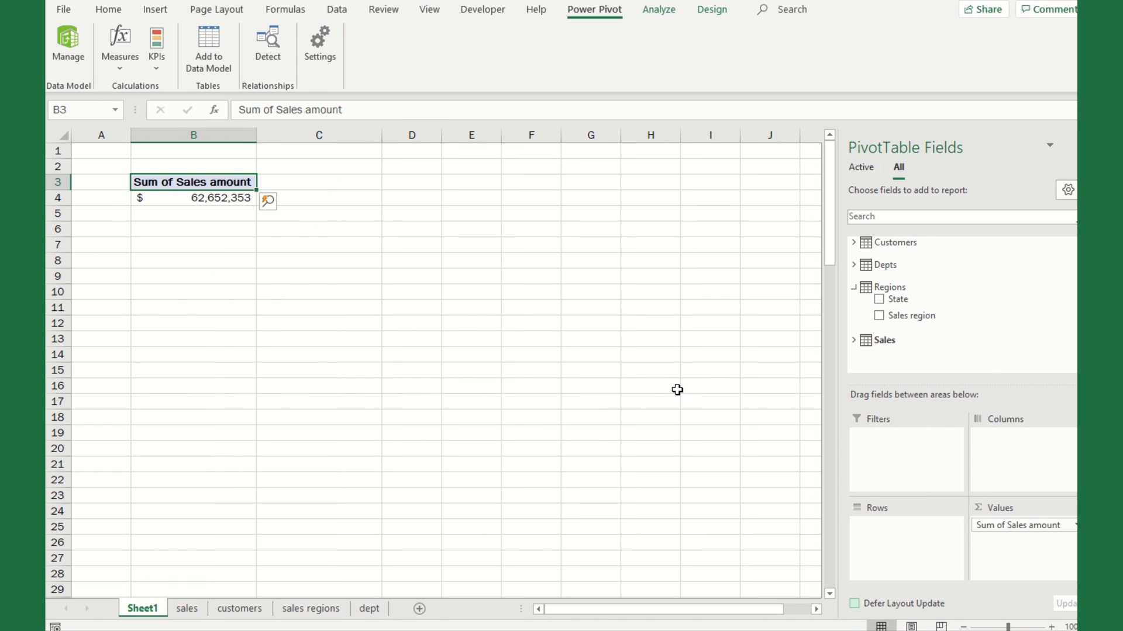
click(855, 288)
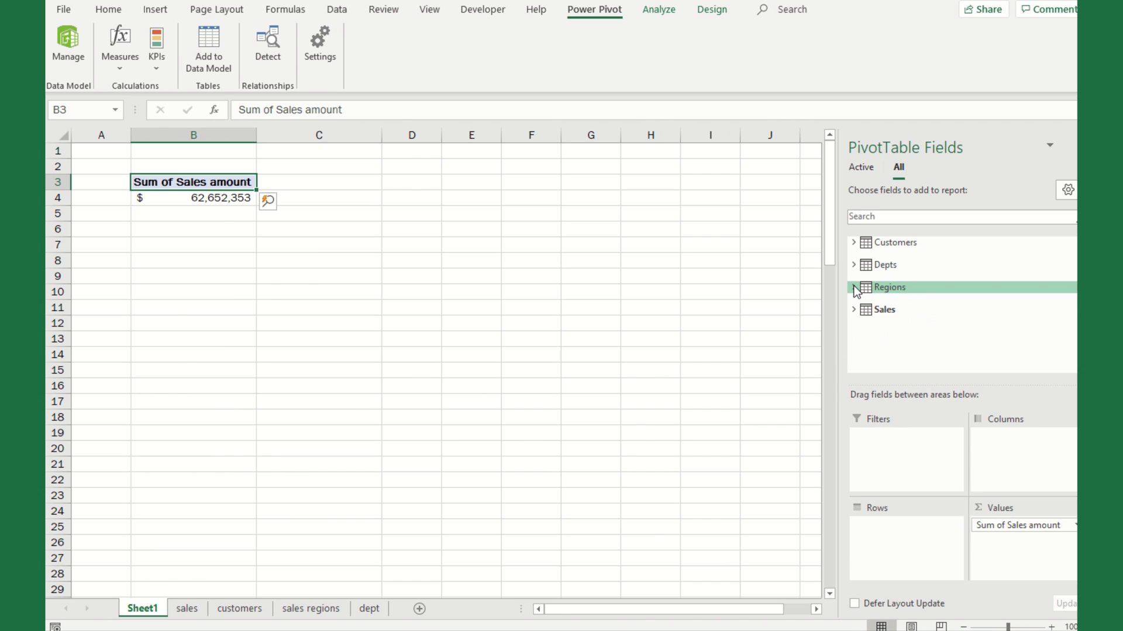
Step: Put Customers' Name field into Rows to list each customer's sales total
click(854, 243)
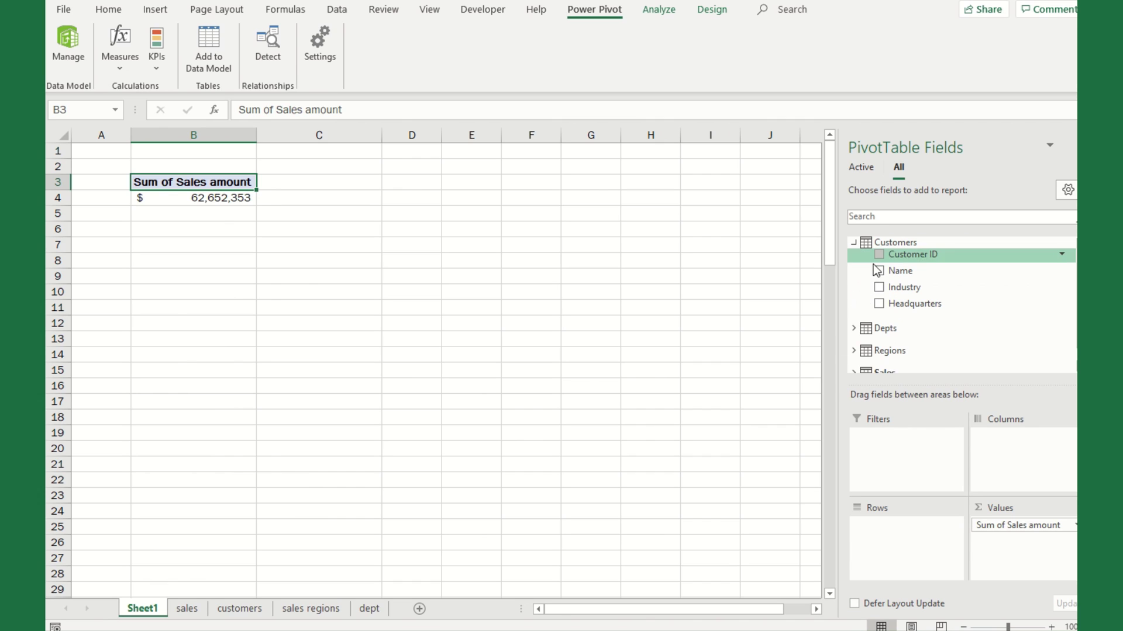
drag(888, 270, 898, 552)
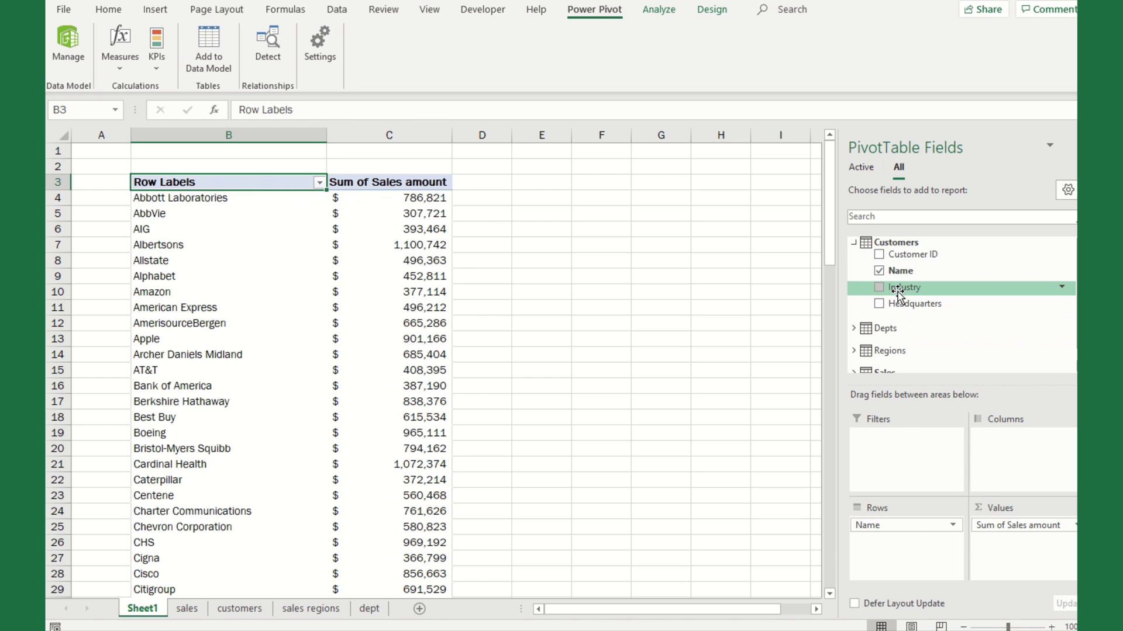
drag(897, 292, 889, 437)
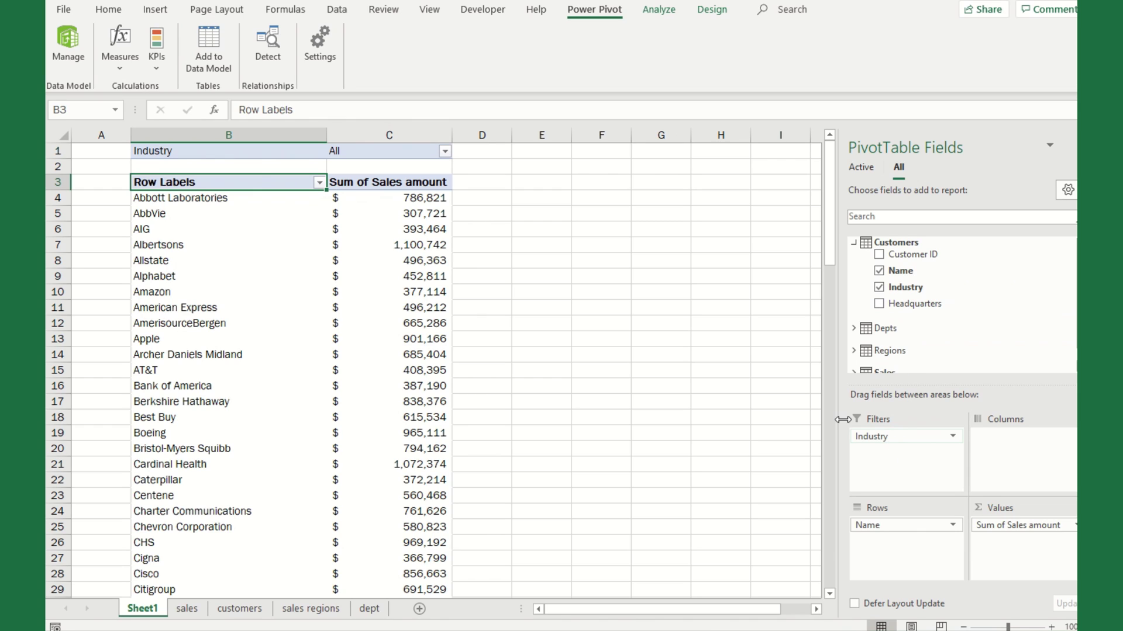
click(445, 152)
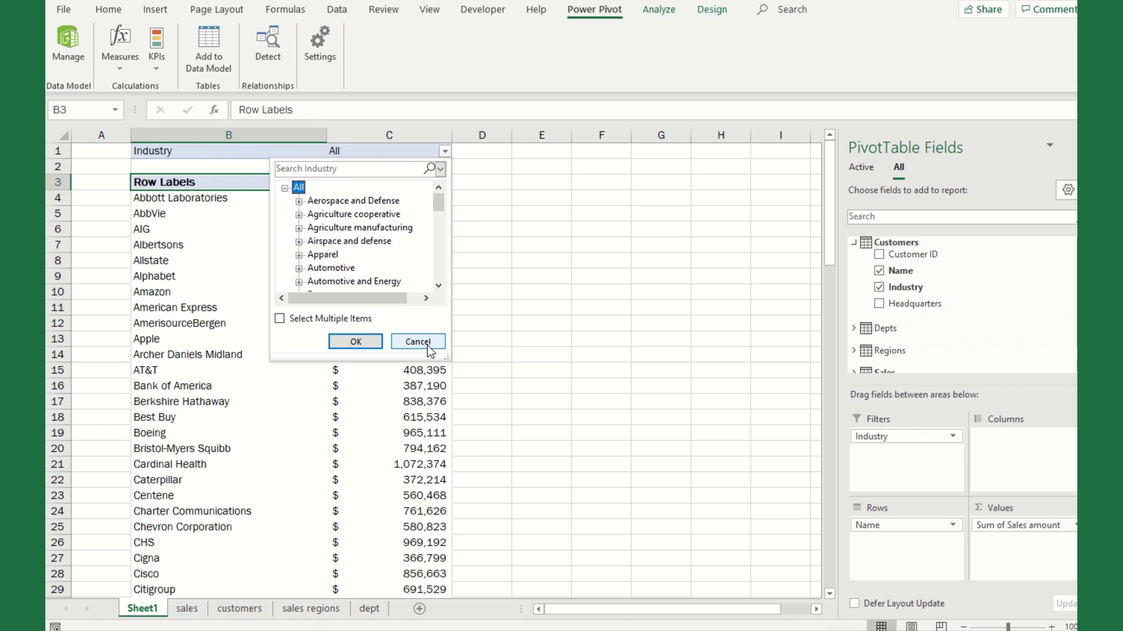
key(Tab)
key(Tab)
key(Tab)
key(Tab)
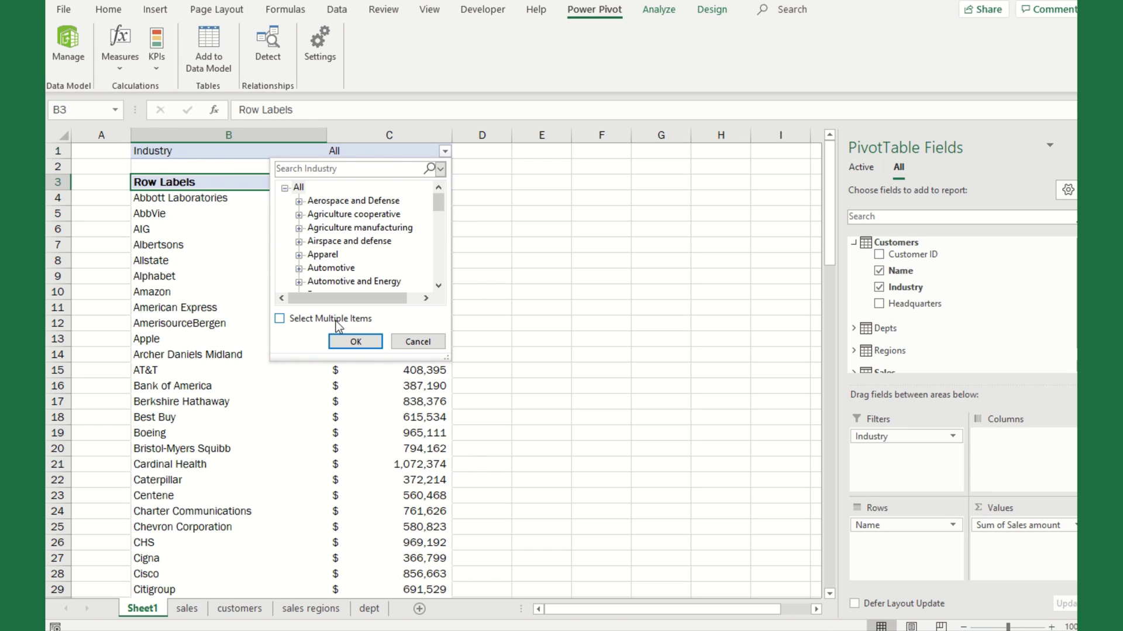
click(422, 341)
click(953, 436)
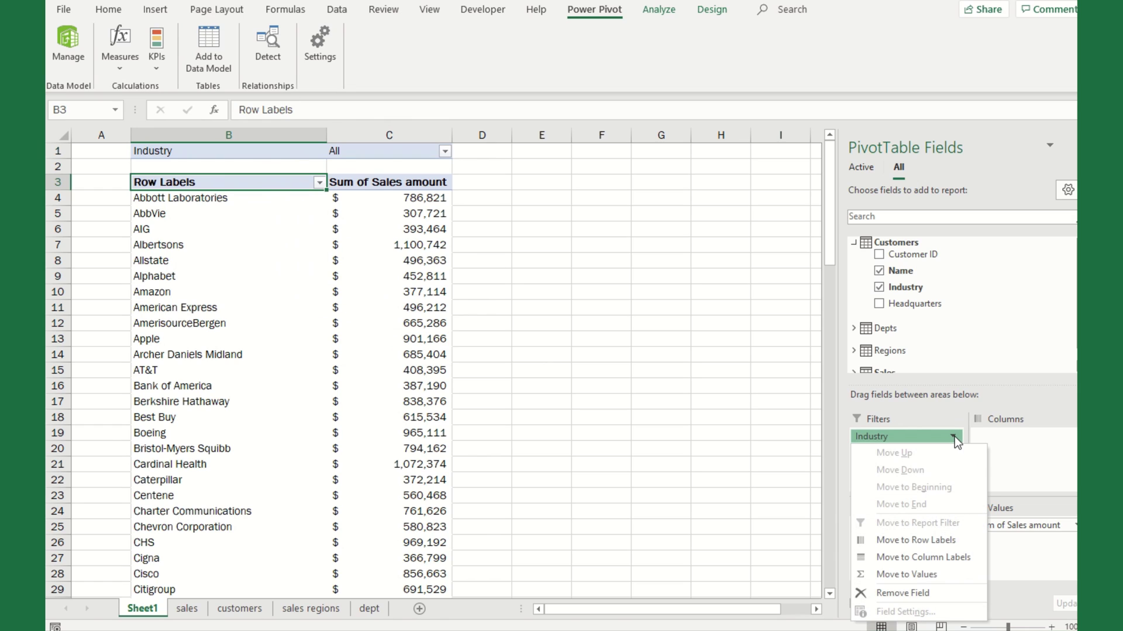
click(903, 593)
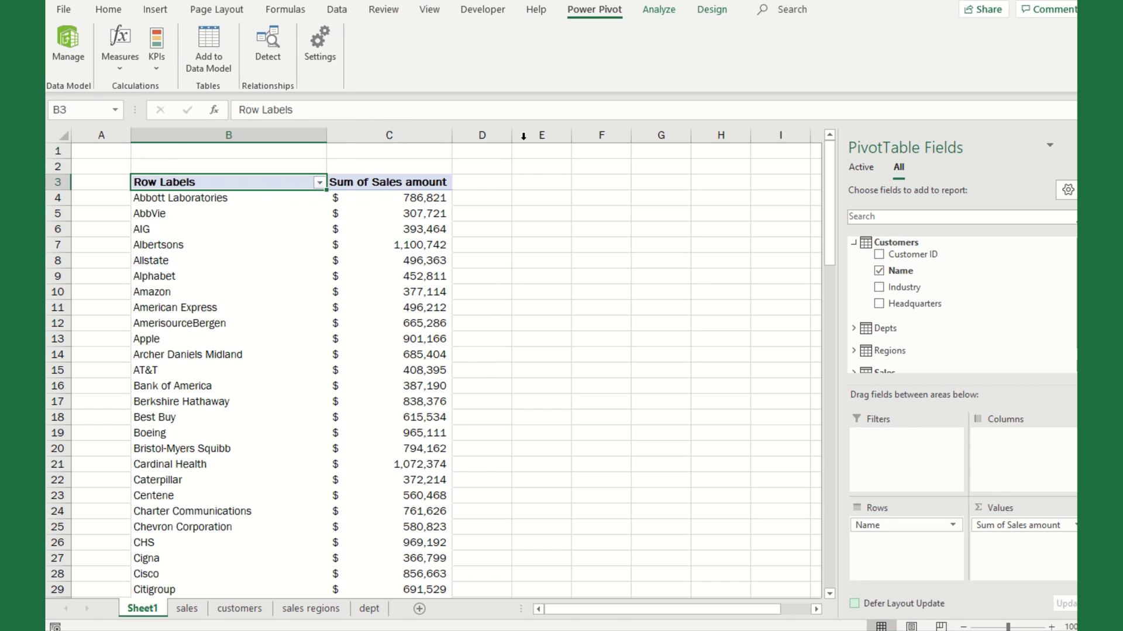
Step: Start inserting slicers and tick the Industry, Sales region and State fields
click(655, 12)
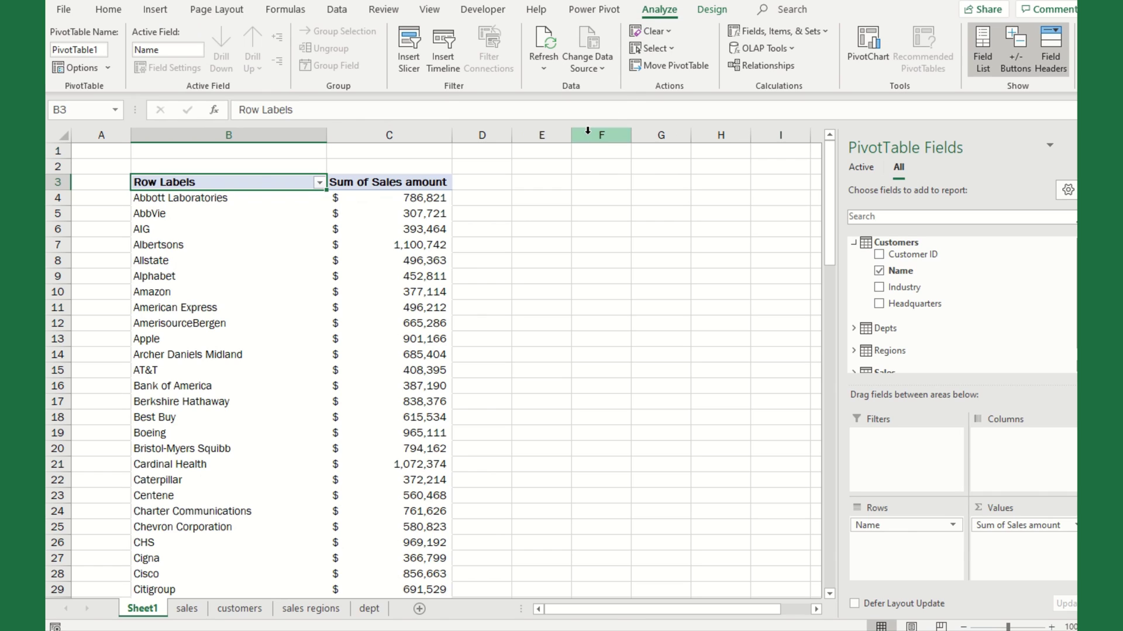
click(412, 42)
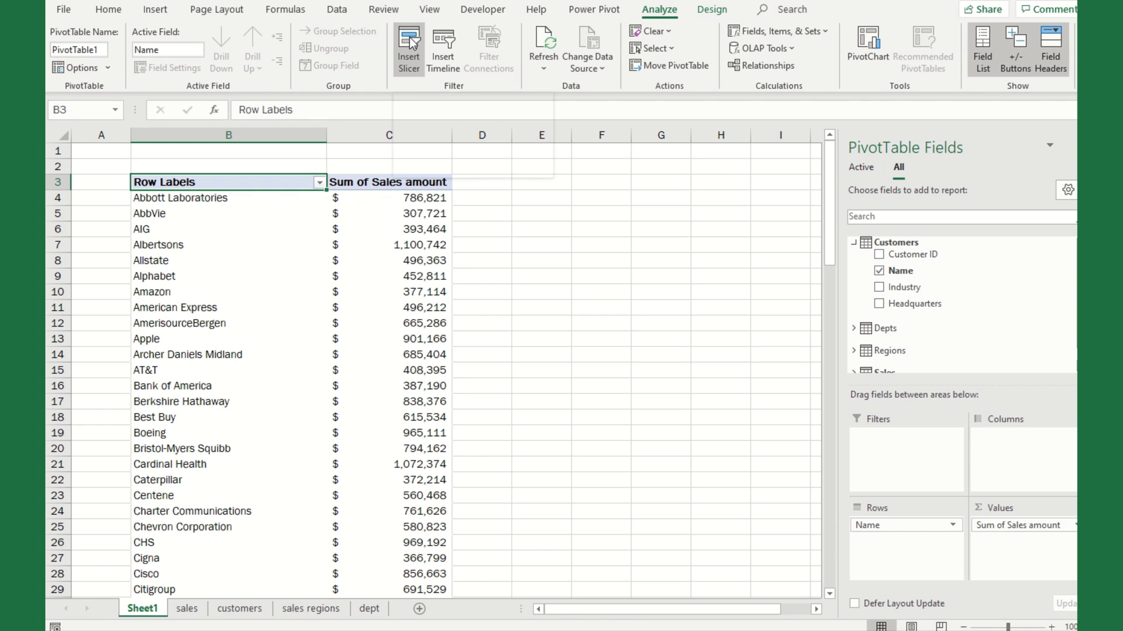
drag(459, 317, 617, 176)
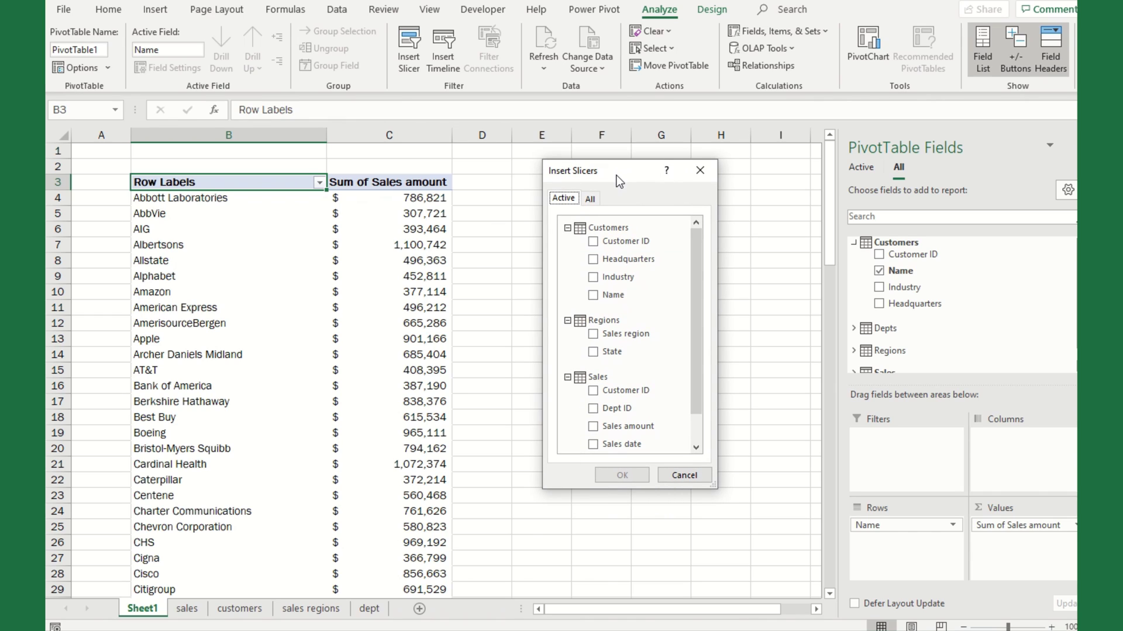
click(592, 277)
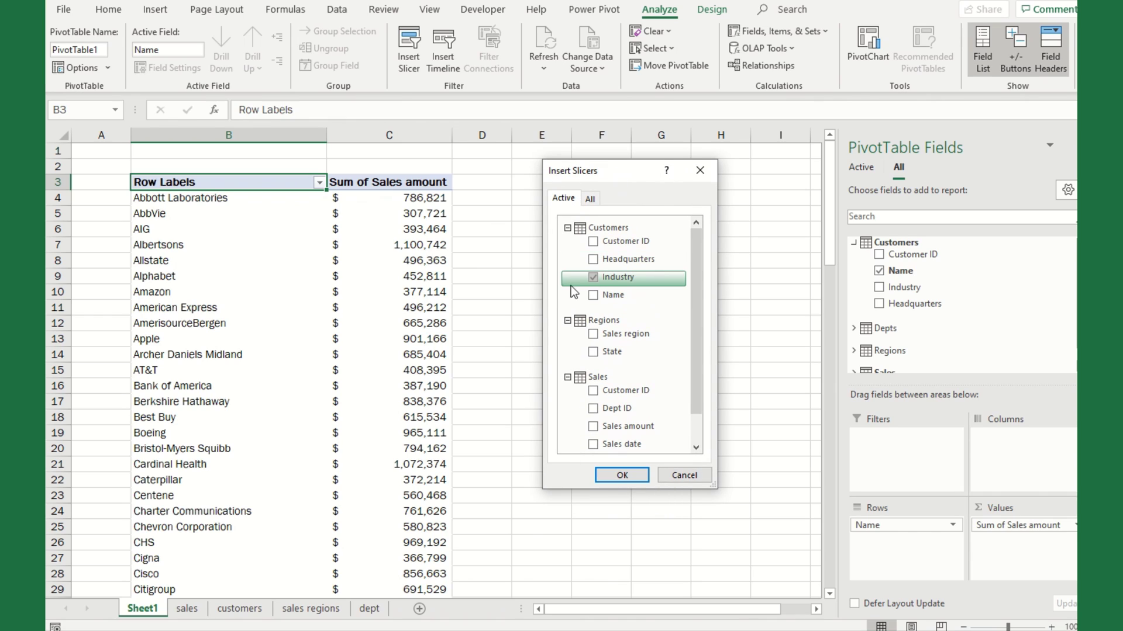
click(593, 335)
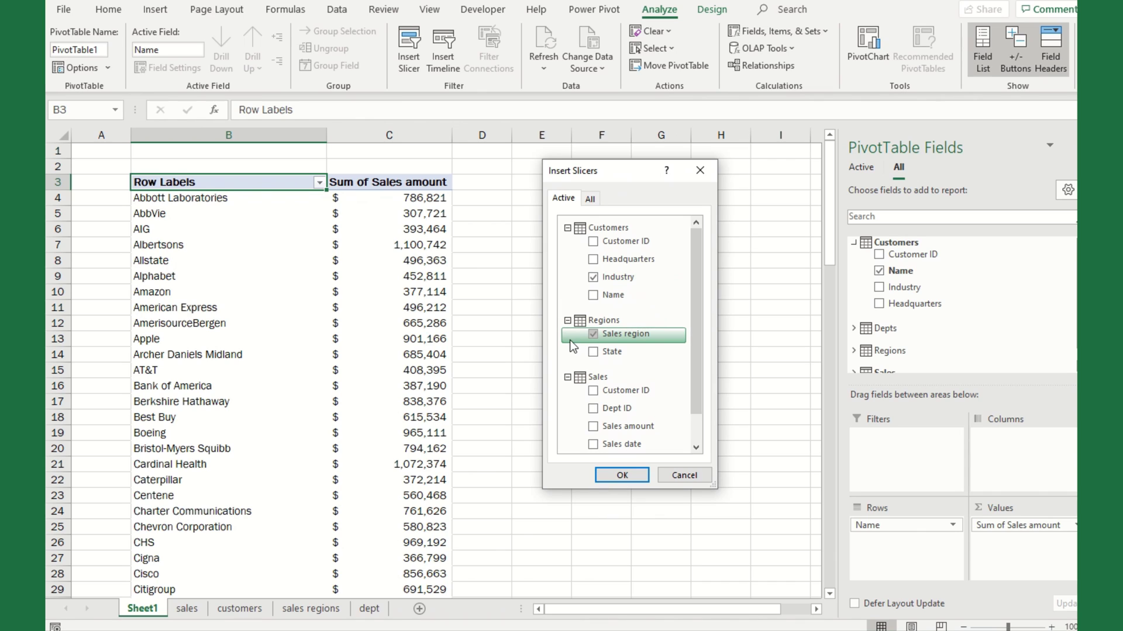
click(592, 352)
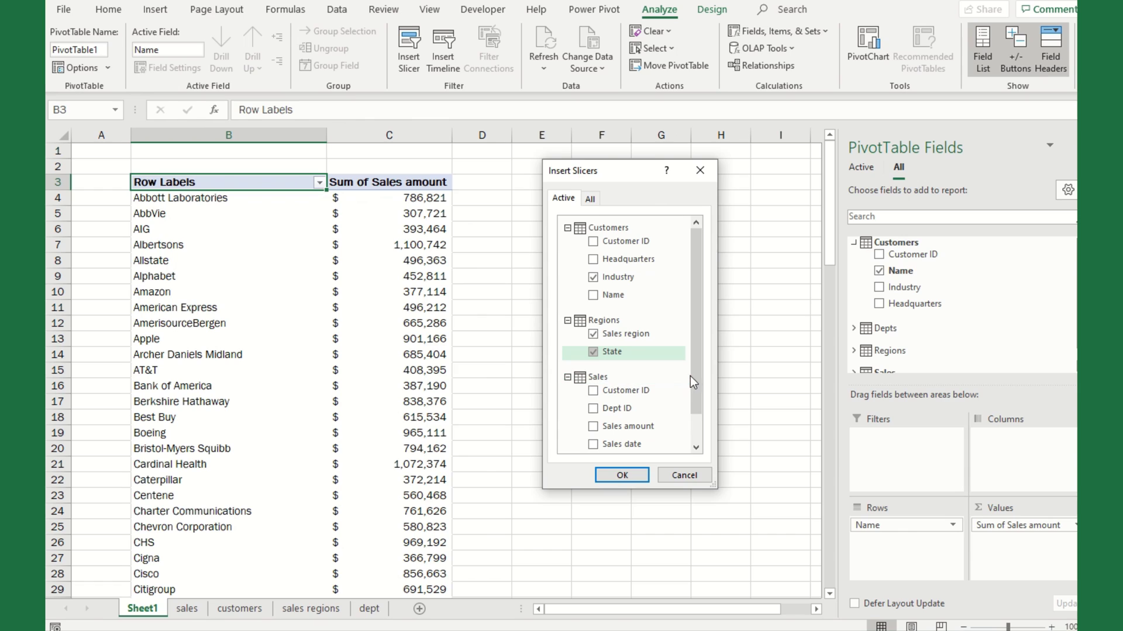
Step: Also tick Dept name from the All tables list and create the four slicers
scroll(696, 382, down, 2)
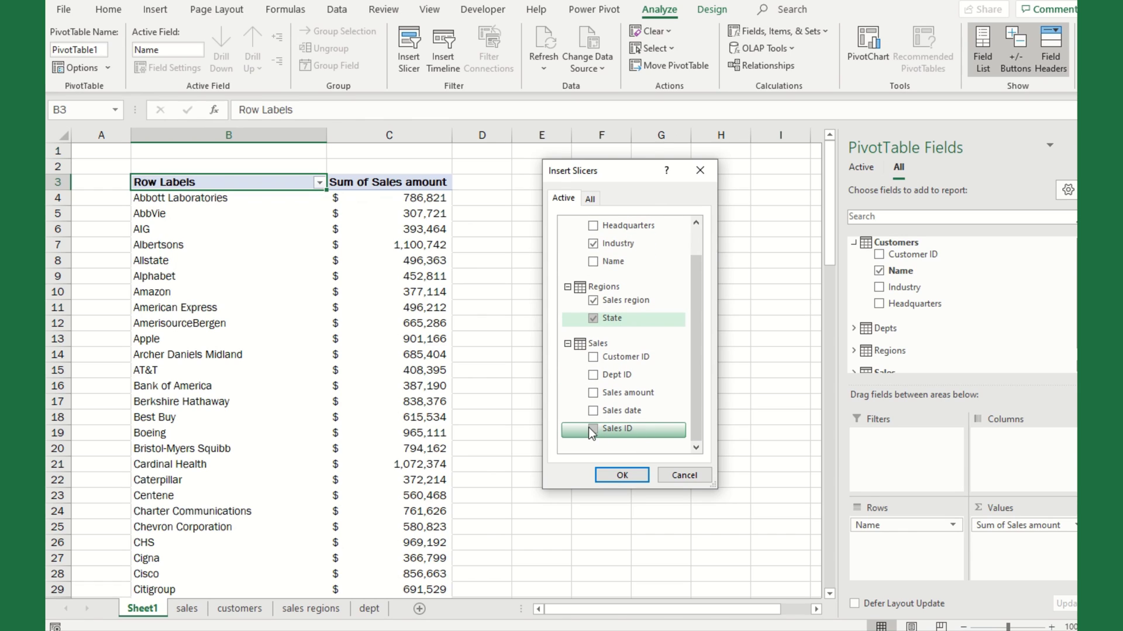
scroll(693, 240, up, 2)
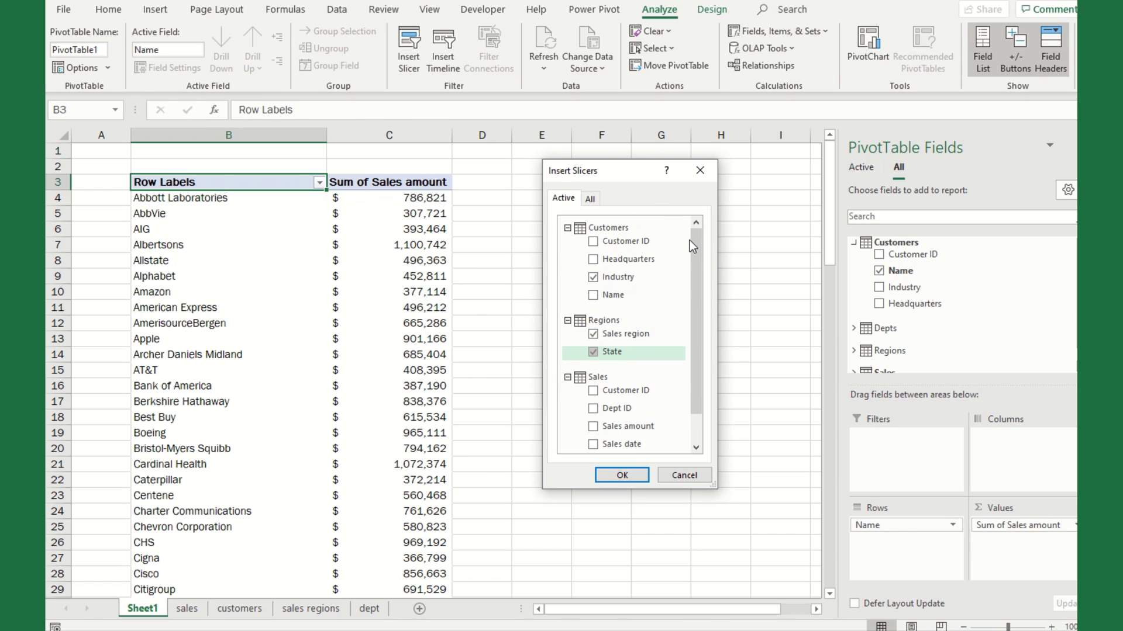
scroll(690, 430, down, 2)
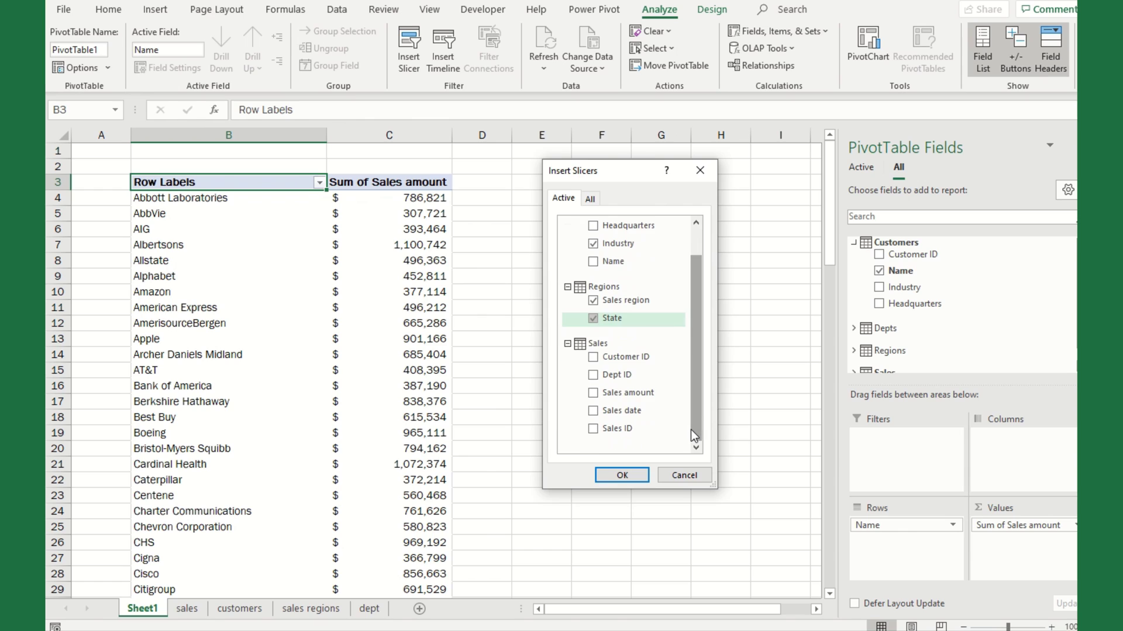
click(590, 200)
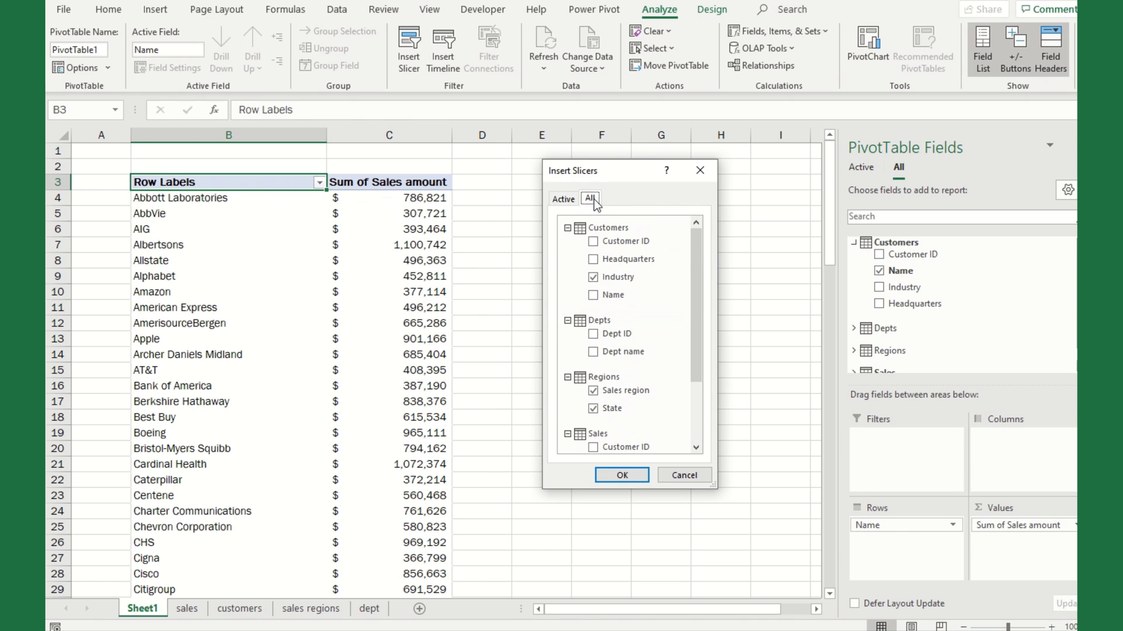
click(592, 351)
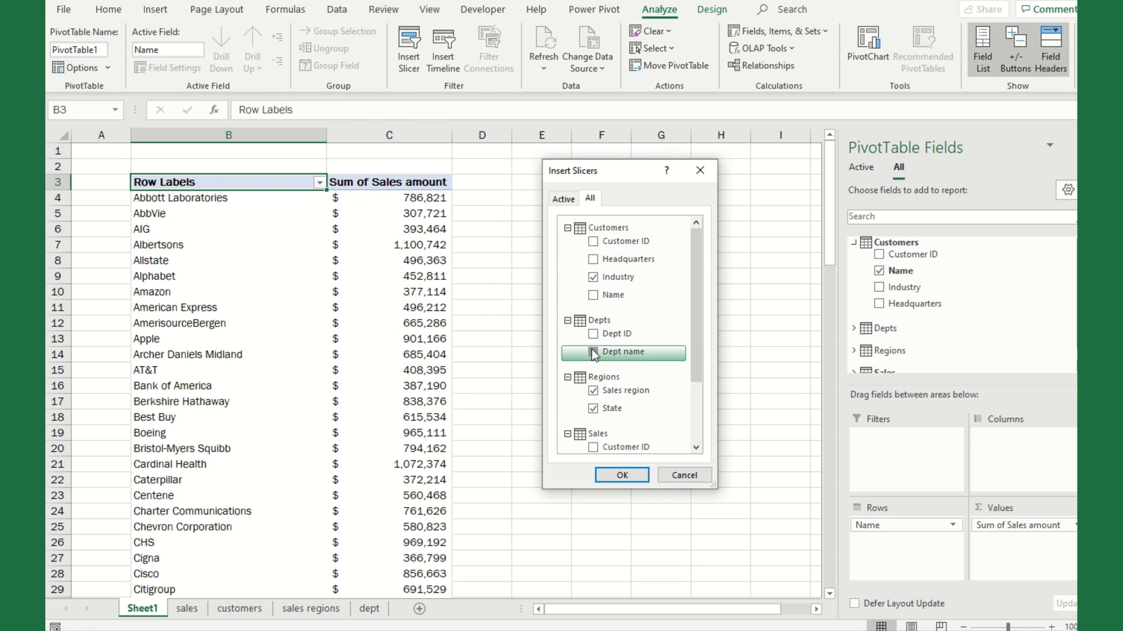
click(613, 473)
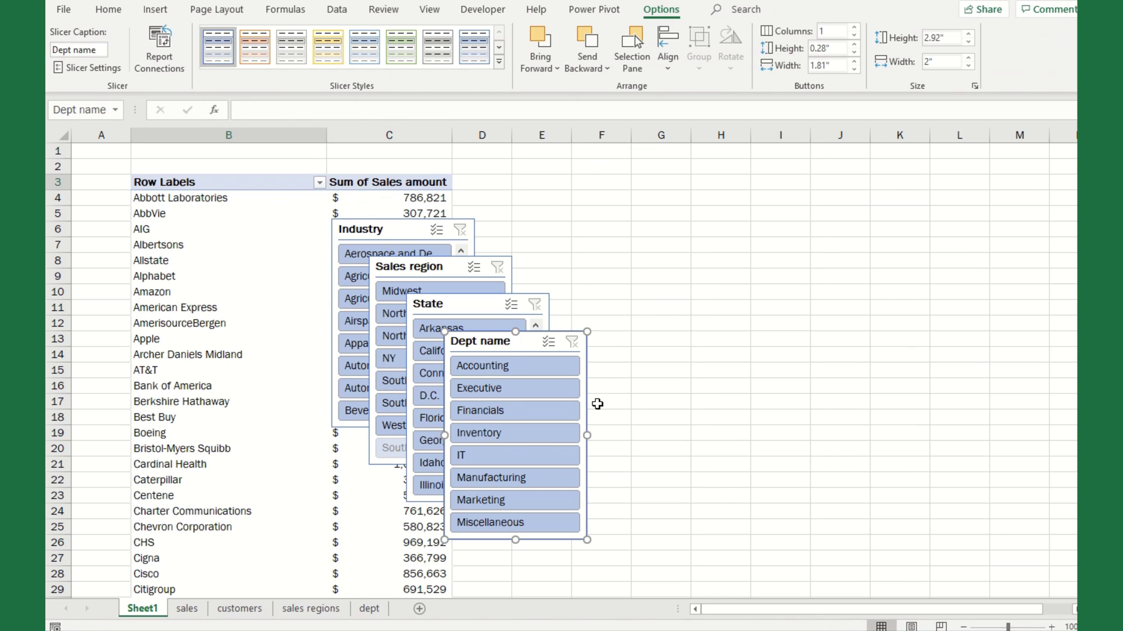
Step: Arrange the Sales region, State and Dept name slicers in a row across columns D–J, with Industry below widened to 3.96"
drag(495, 344, 729, 178)
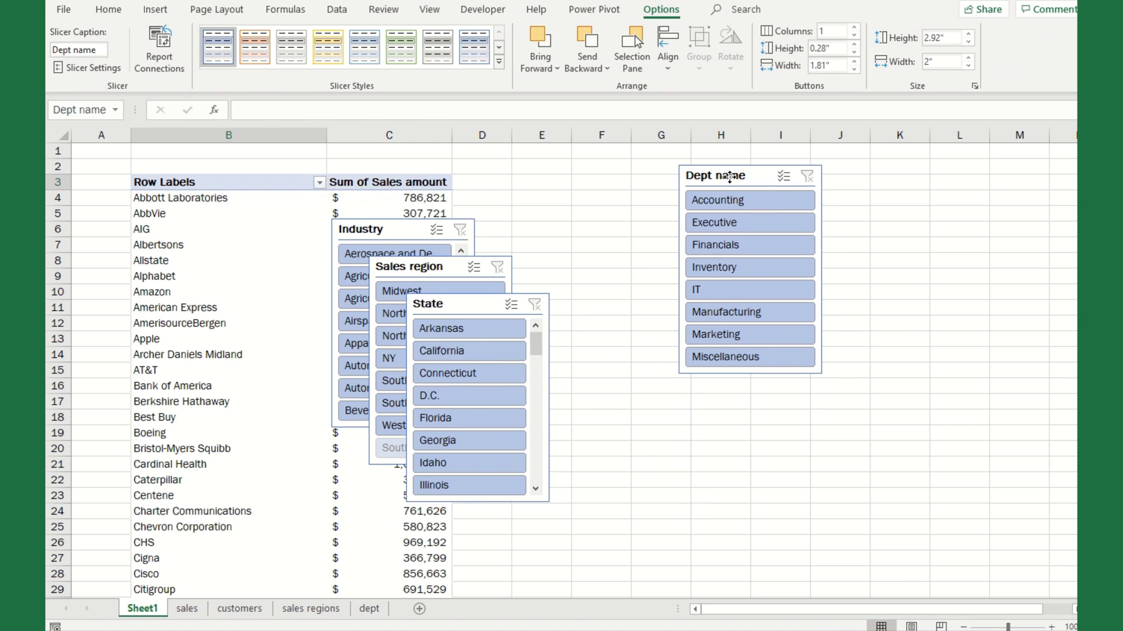
drag(473, 306, 601, 172)
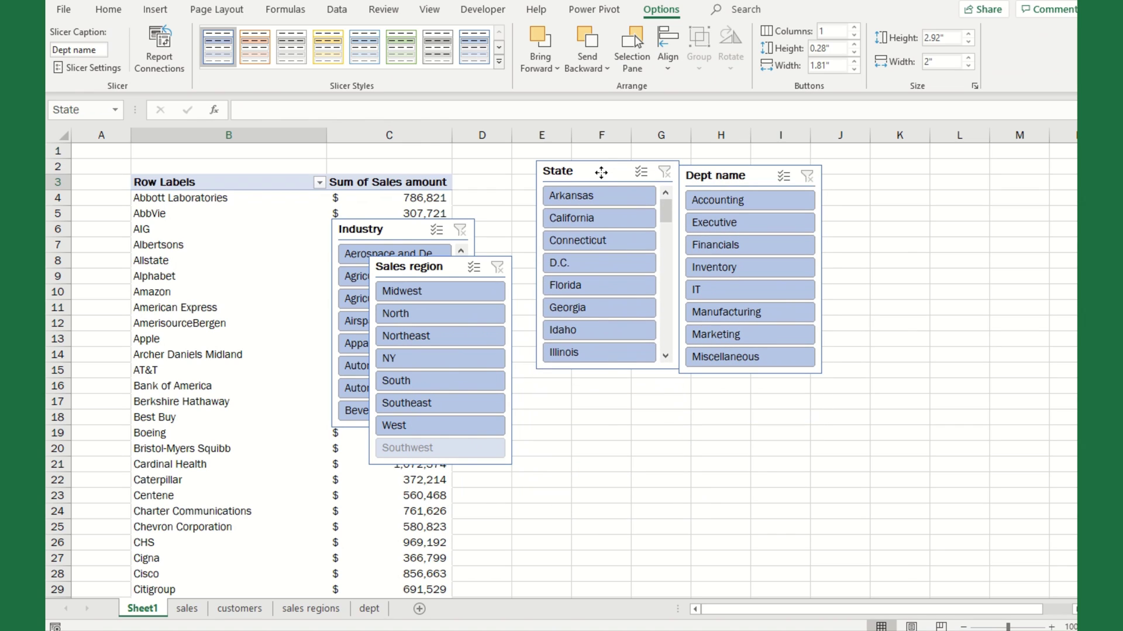
drag(727, 175, 796, 177)
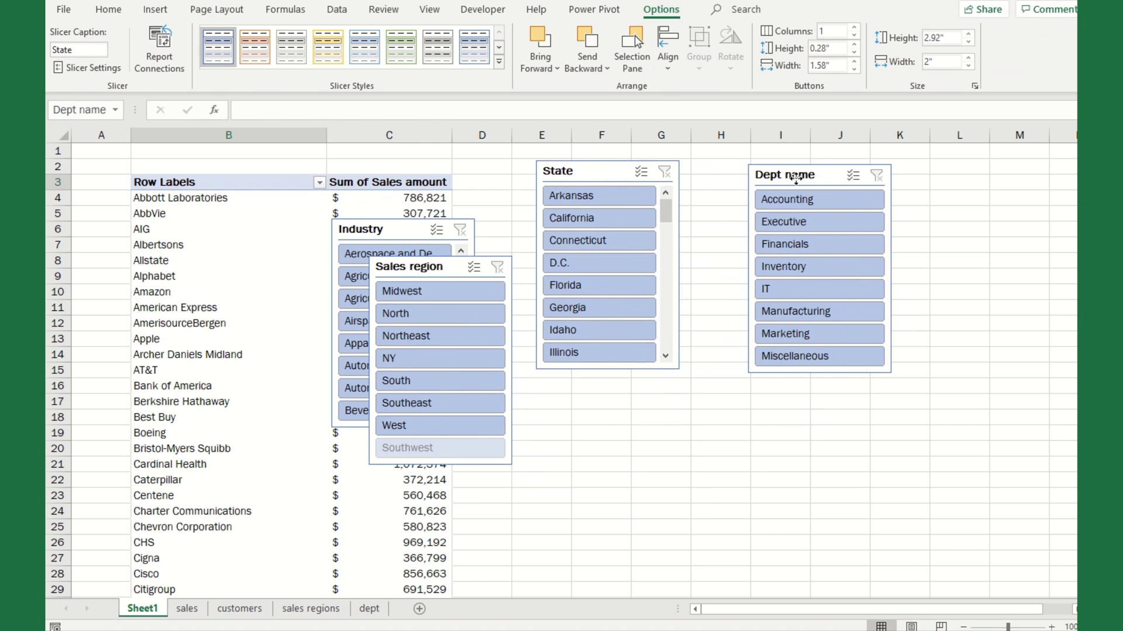
drag(595, 170, 663, 173)
drag(427, 271, 513, 182)
drag(452, 256, 675, 419)
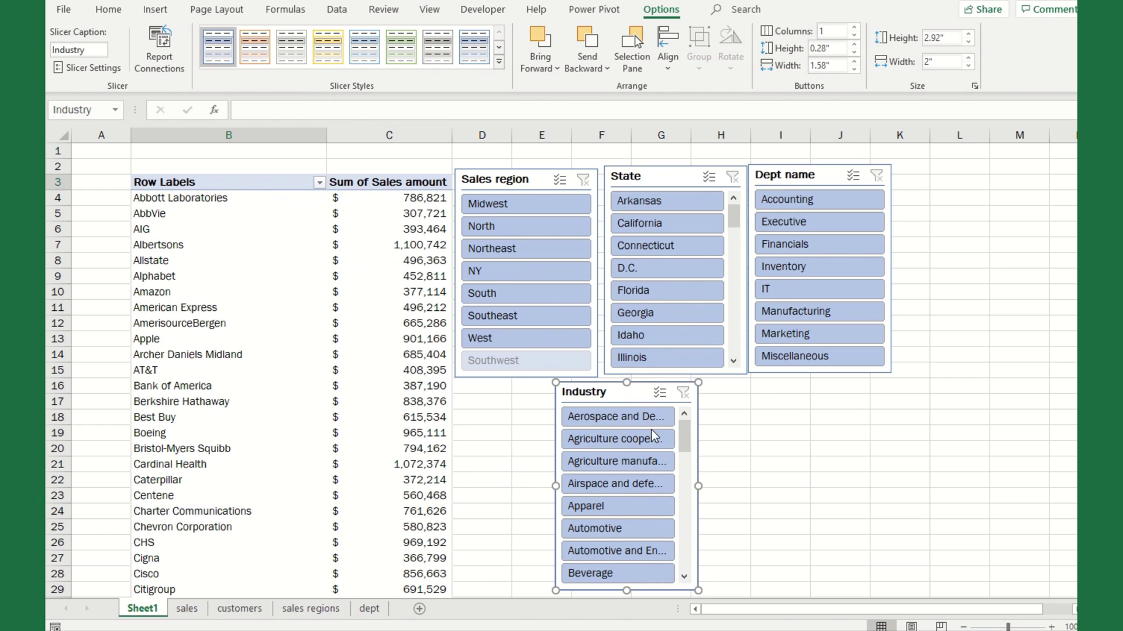
drag(696, 486, 839, 483)
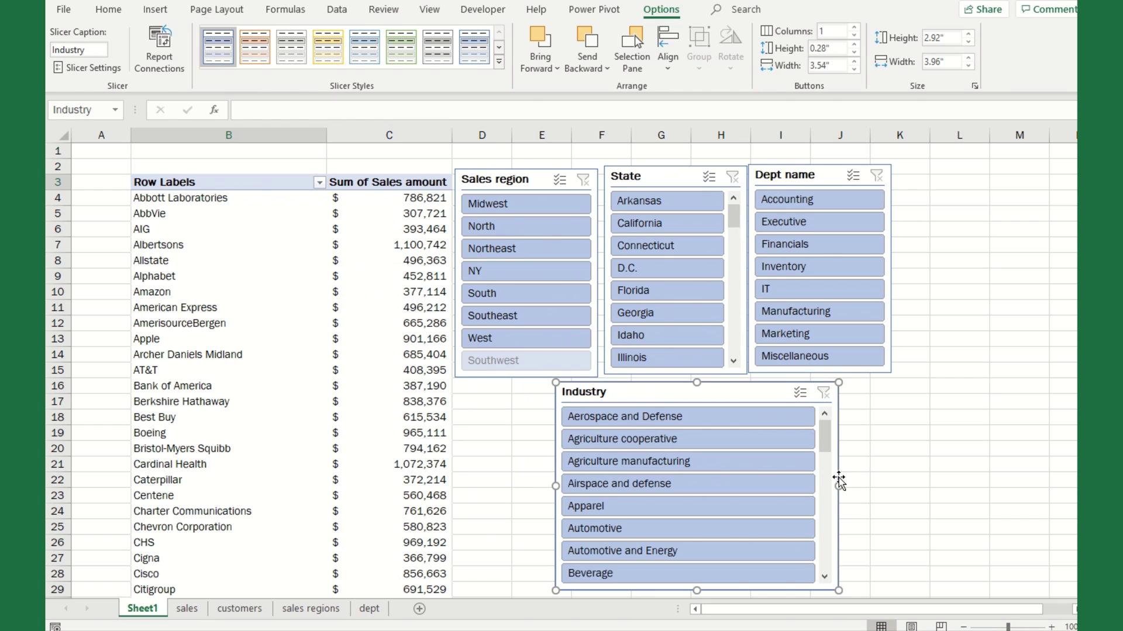
drag(522, 179, 525, 173)
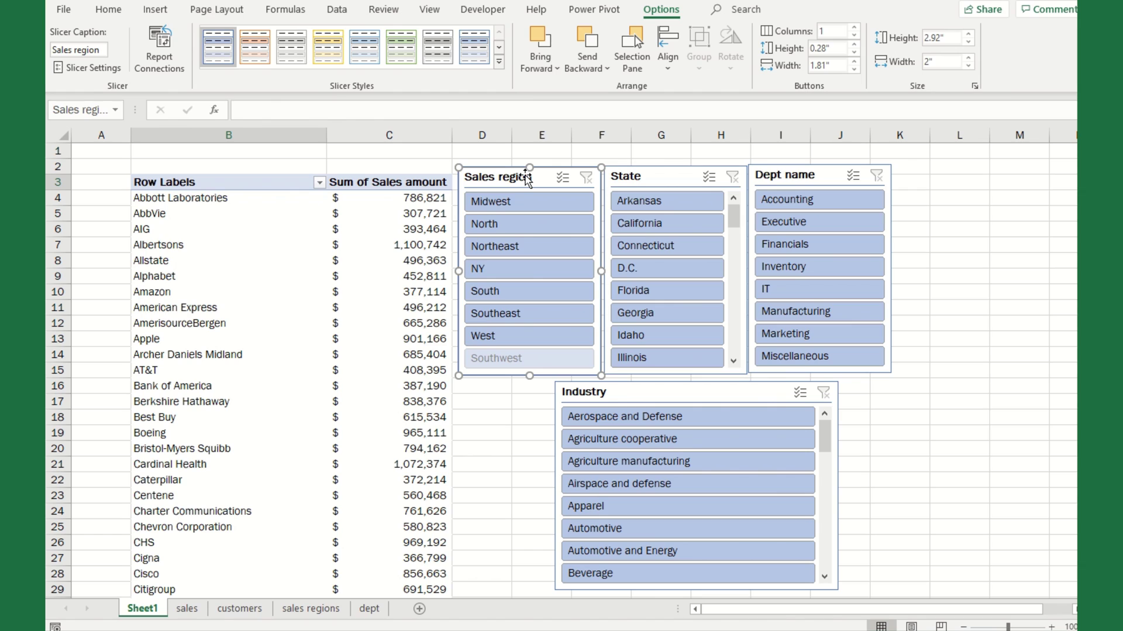
click(796, 330)
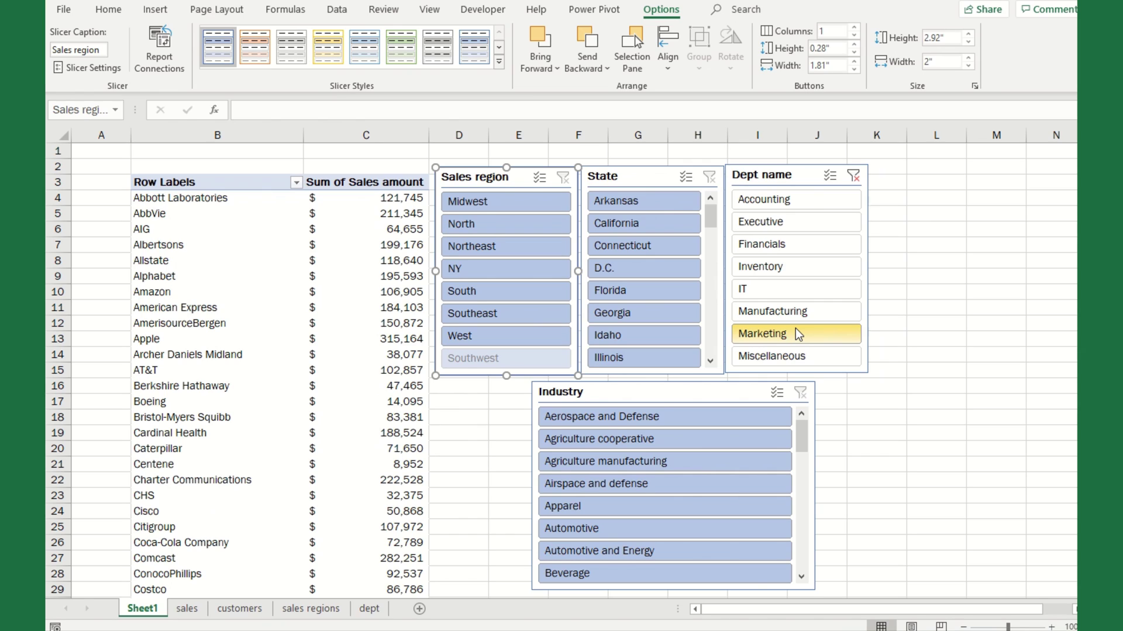
click(771, 223)
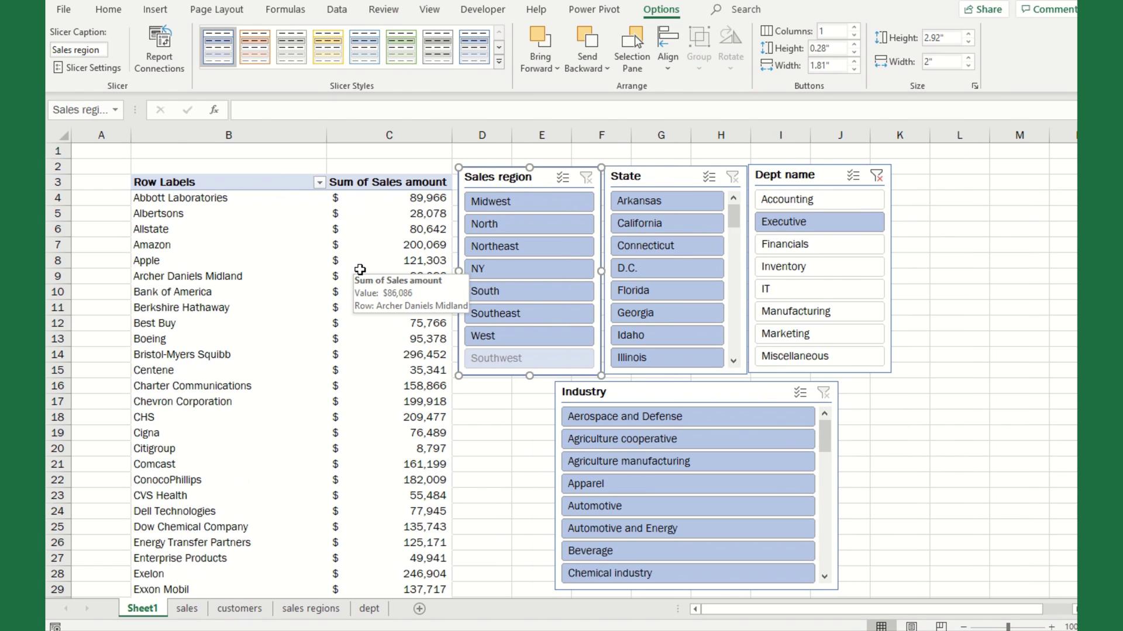
click(876, 175)
click(496, 290)
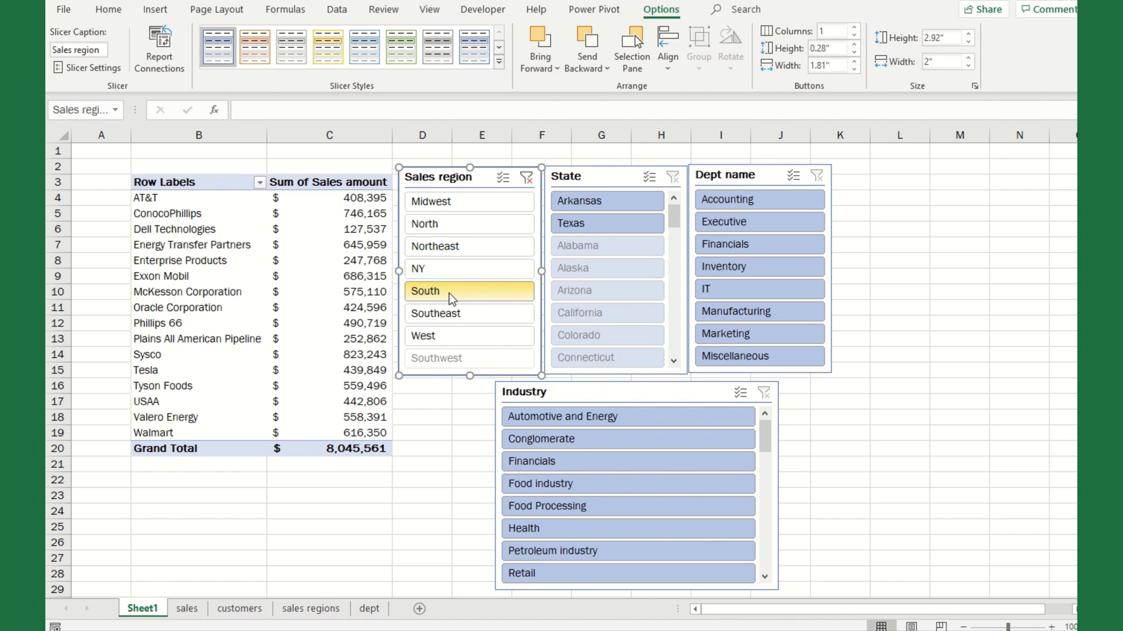
click(546, 526)
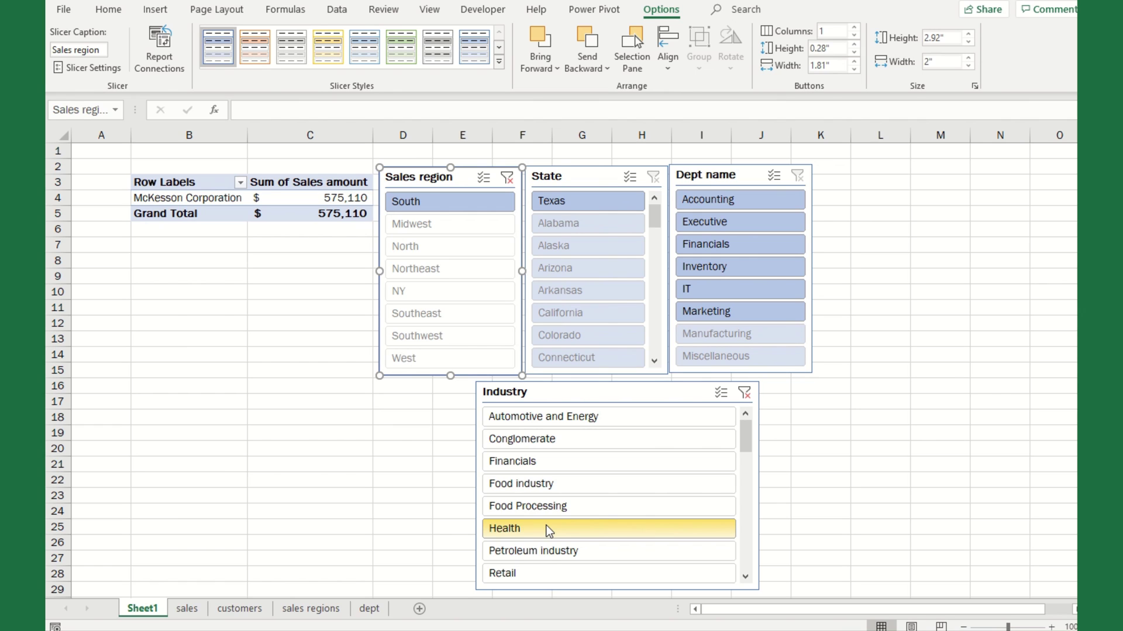
click(745, 391)
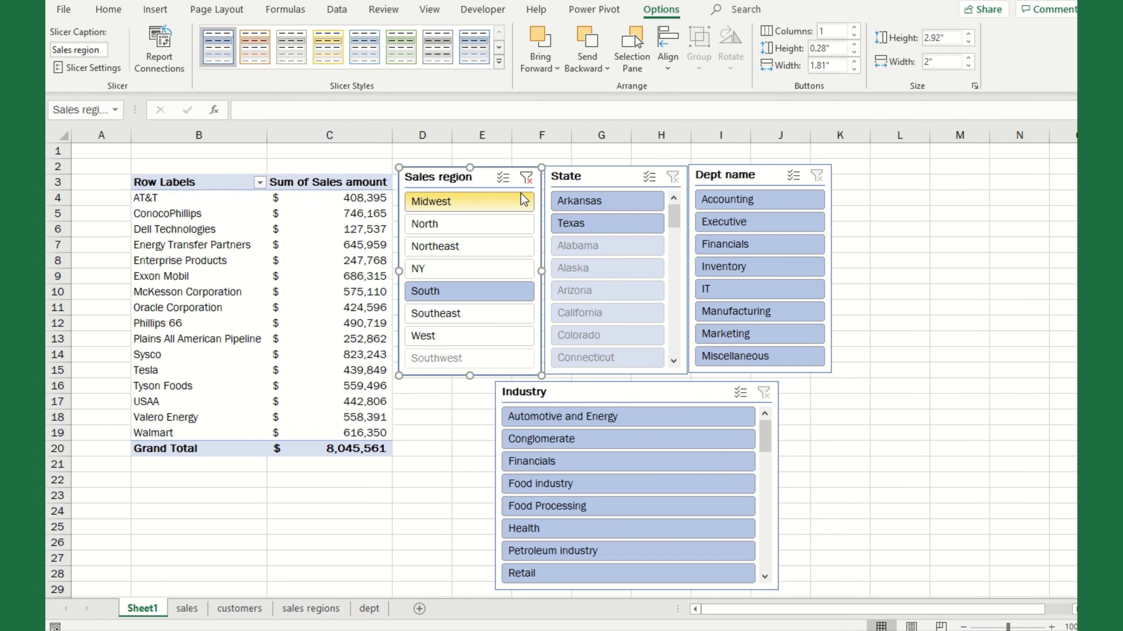
key(alt+c)
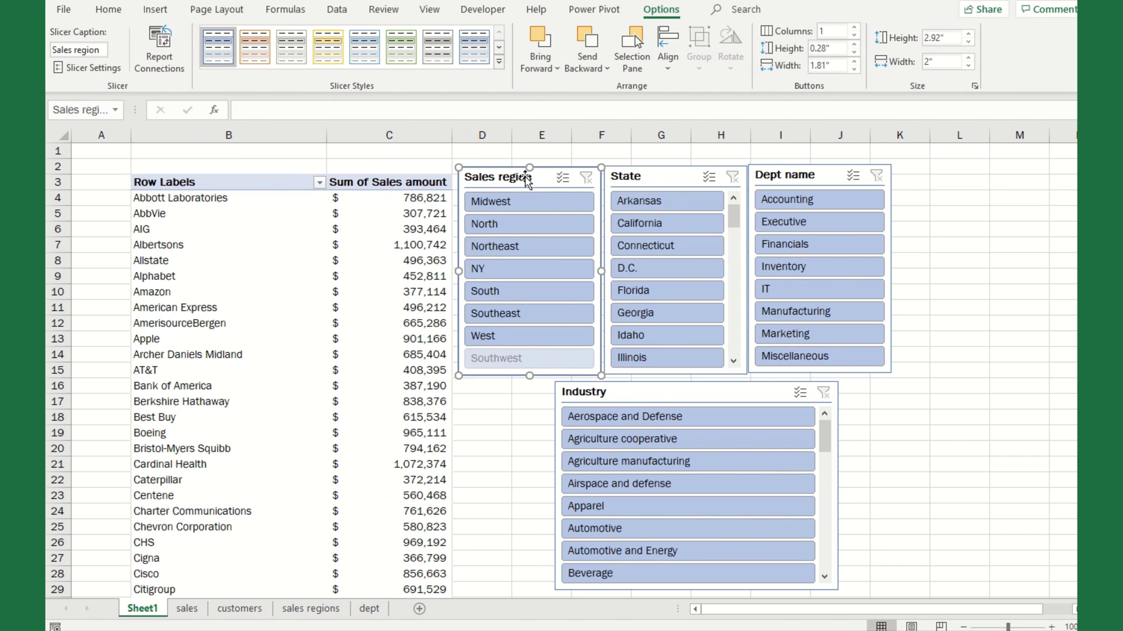
Step: Select a cell in the pivot table so the PivotTable Fields list reappears
click(272, 276)
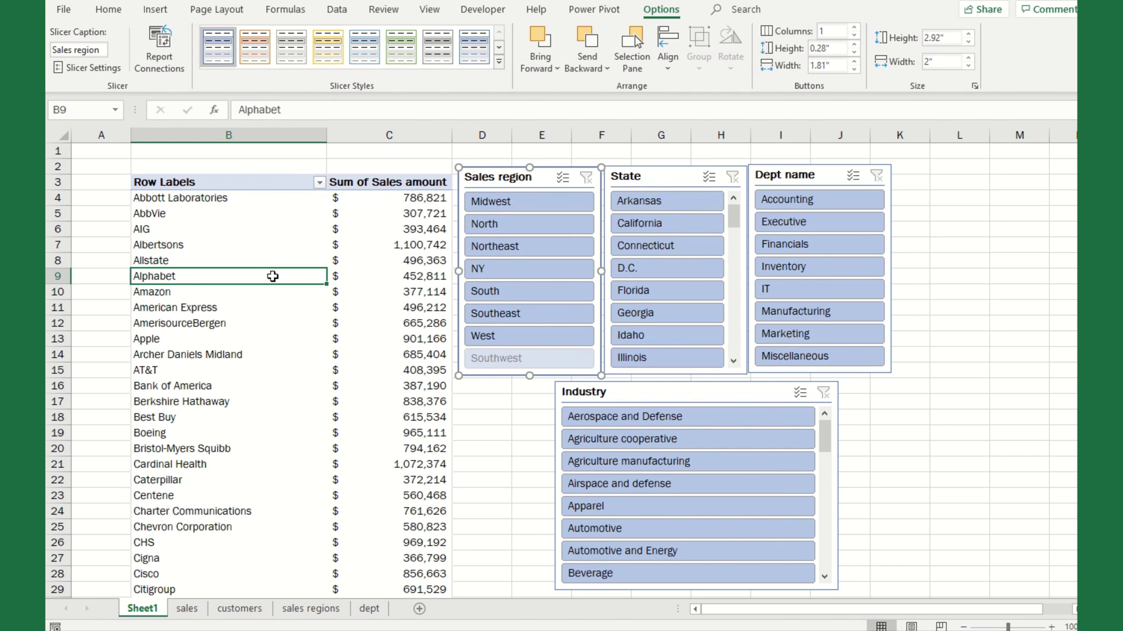